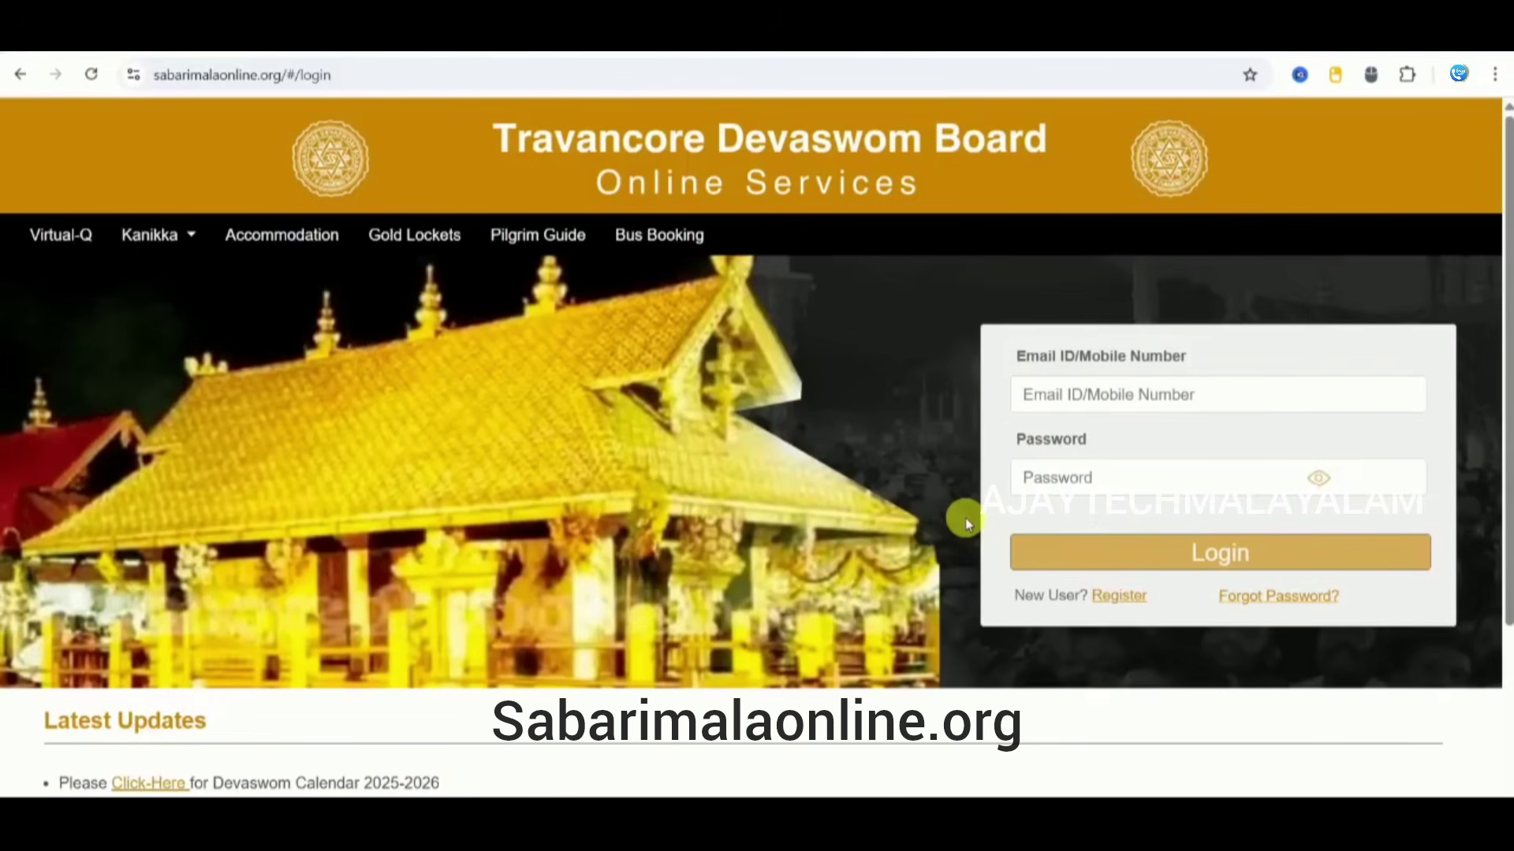
Step: Open the new-pilgrim registration form and enter the pilgrim's first and last name
scroll(763, 719, down, 3)
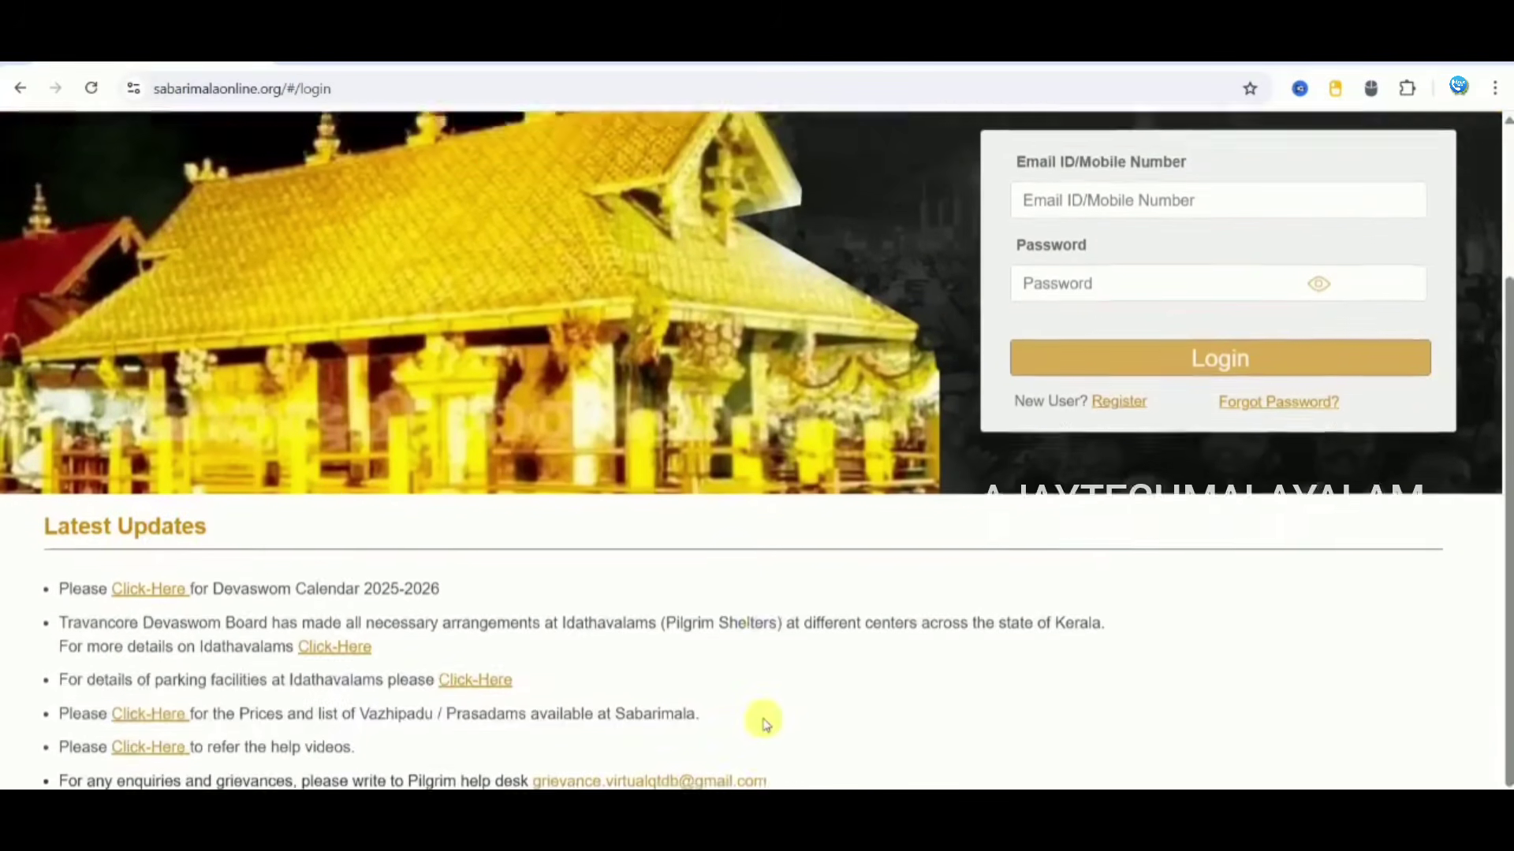
scroll(765, 723, down, 1)
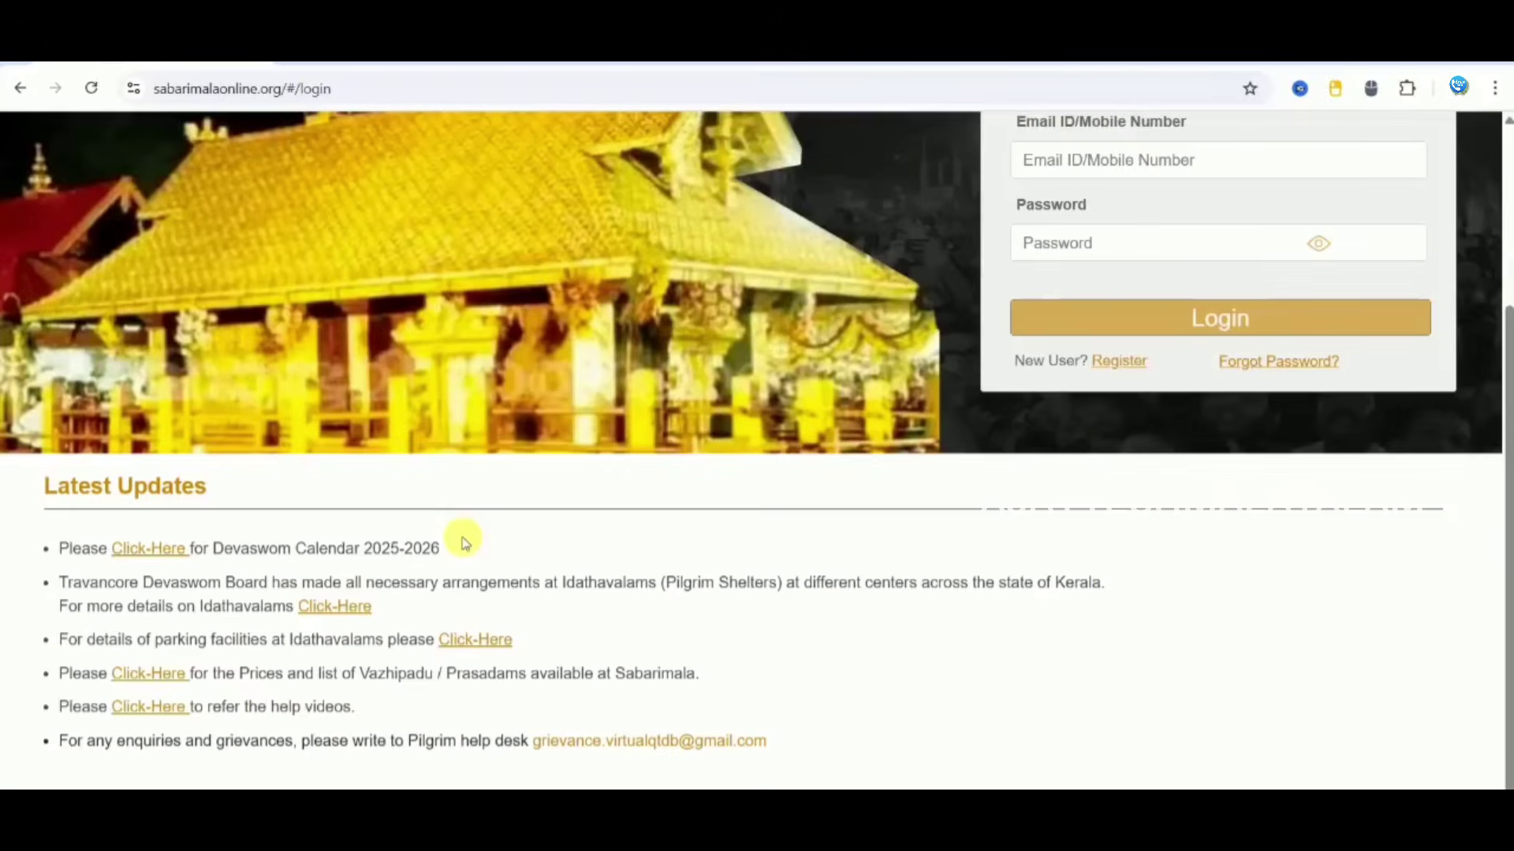
scroll(788, 693, up, 3)
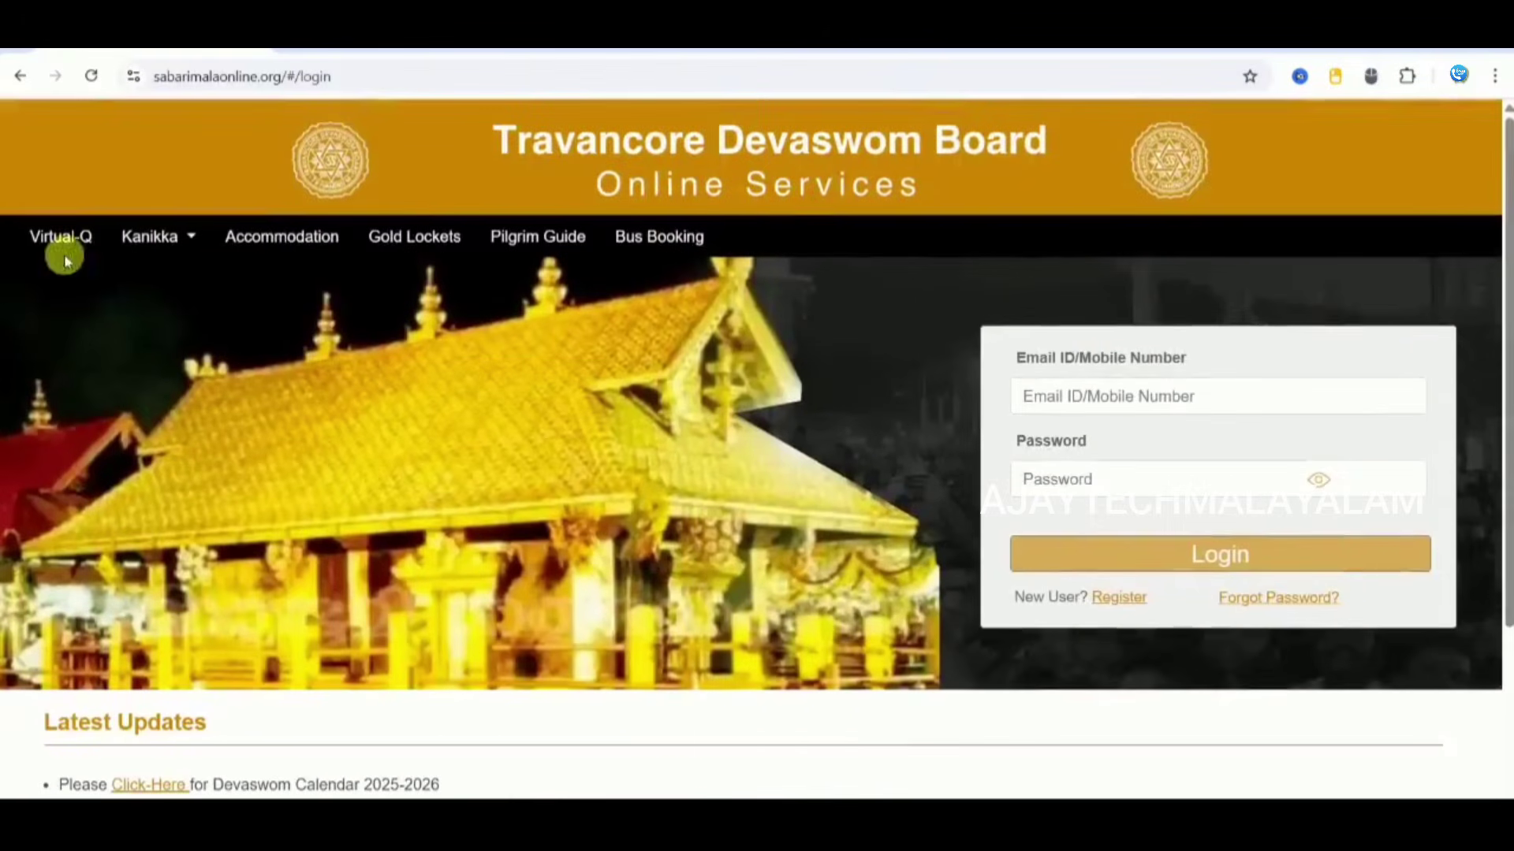
click(186, 258)
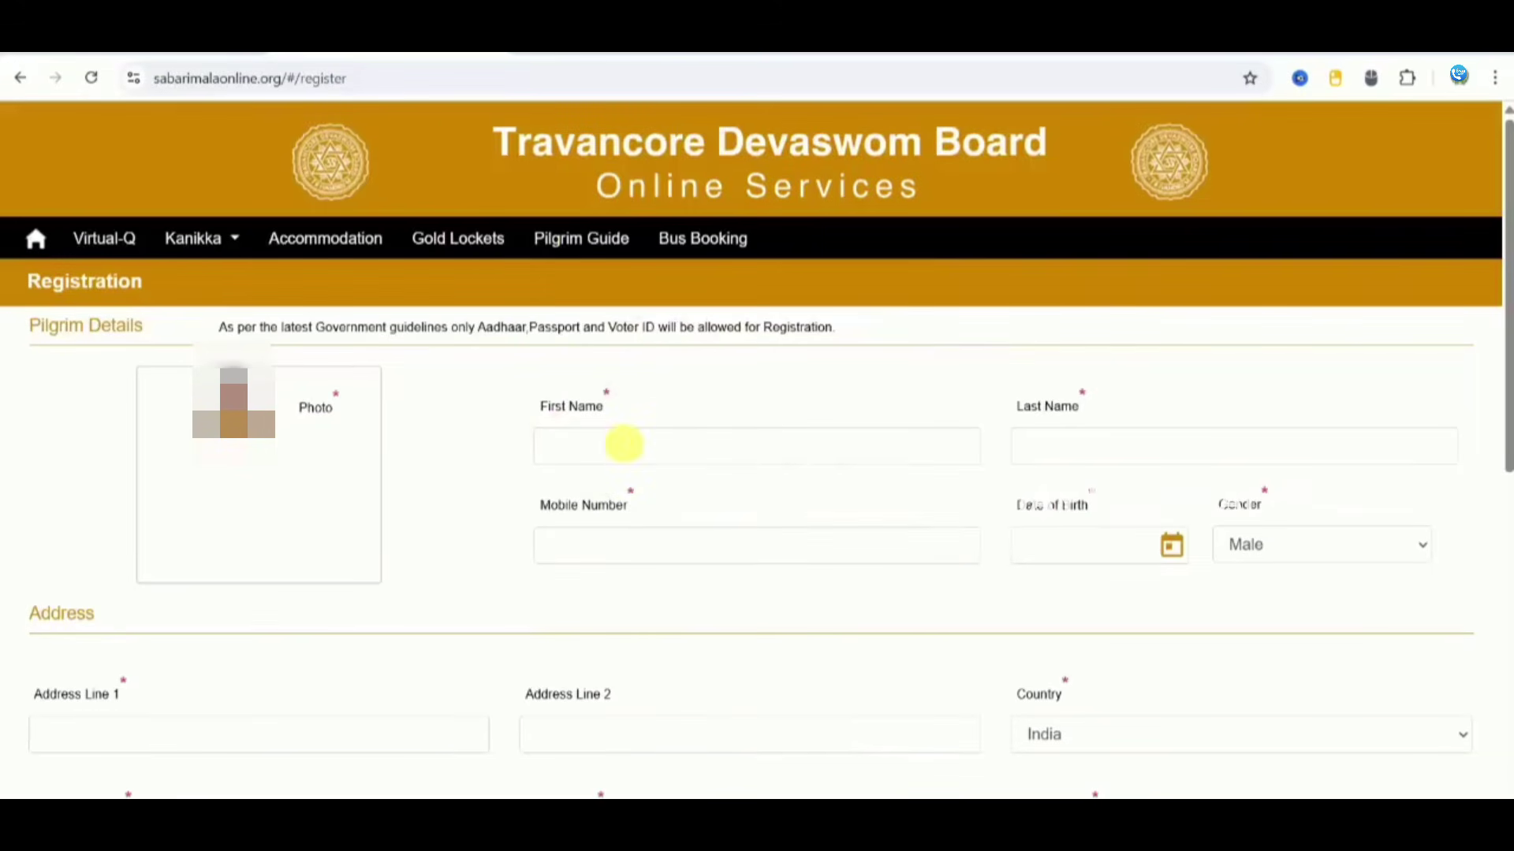
click(624, 445)
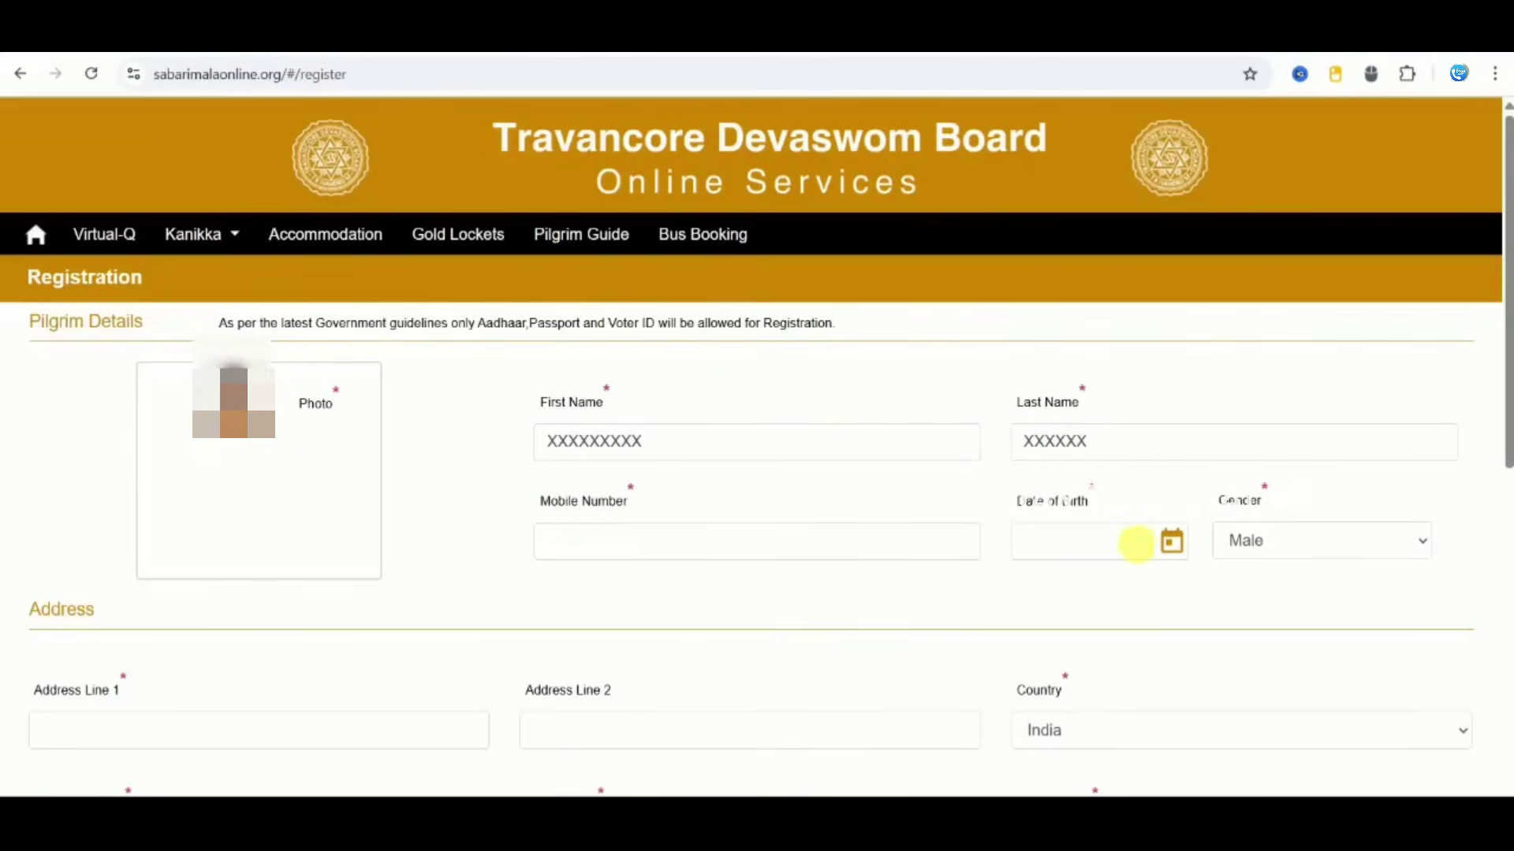
Step: Pick the date of birth from the calendar's year grid and keep the gender as Male
click(1171, 542)
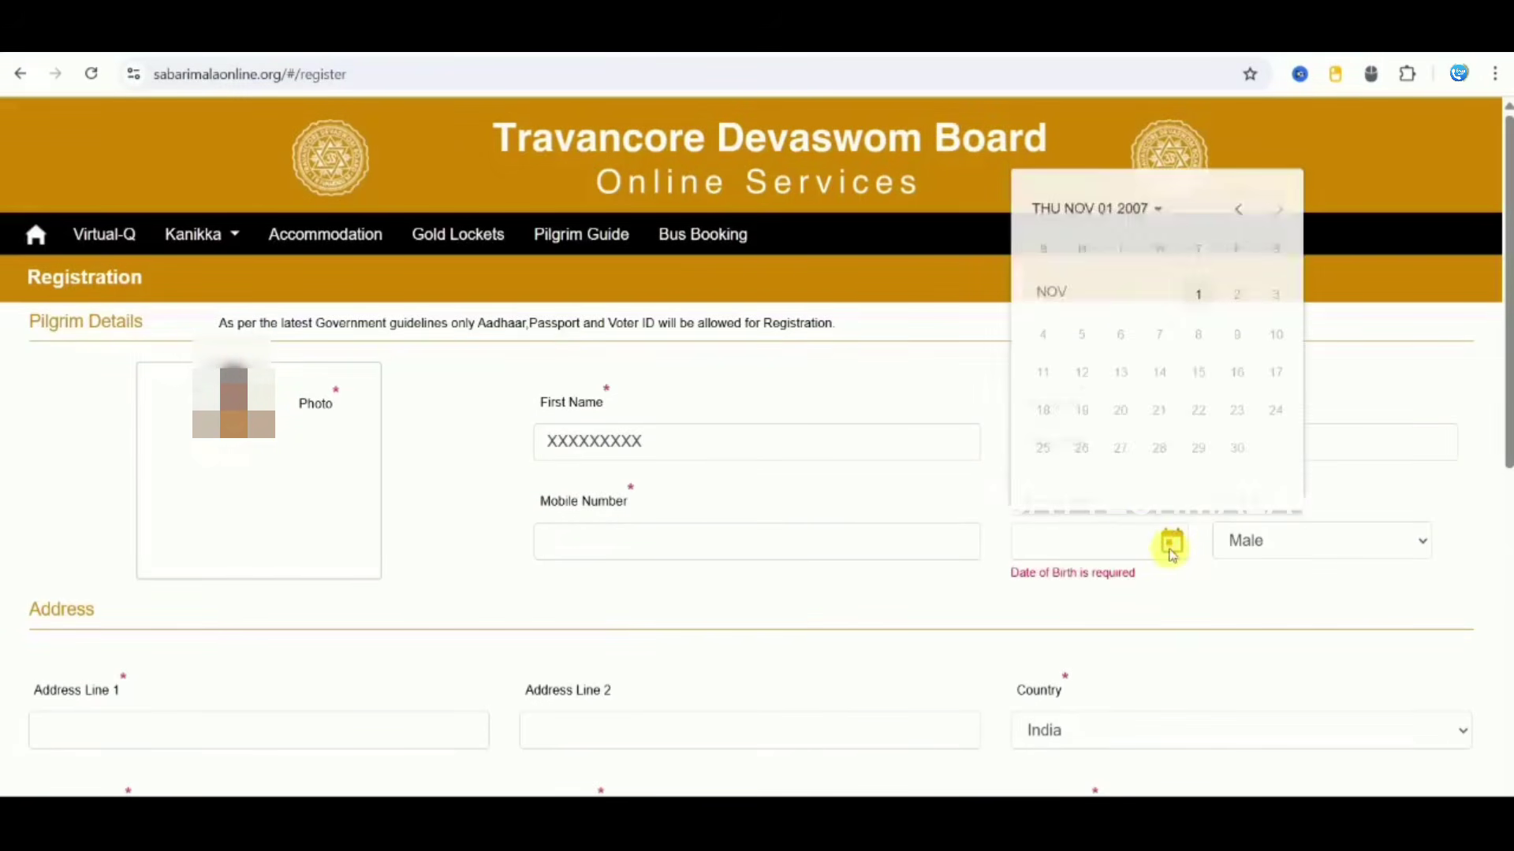
click(1157, 202)
click(1265, 555)
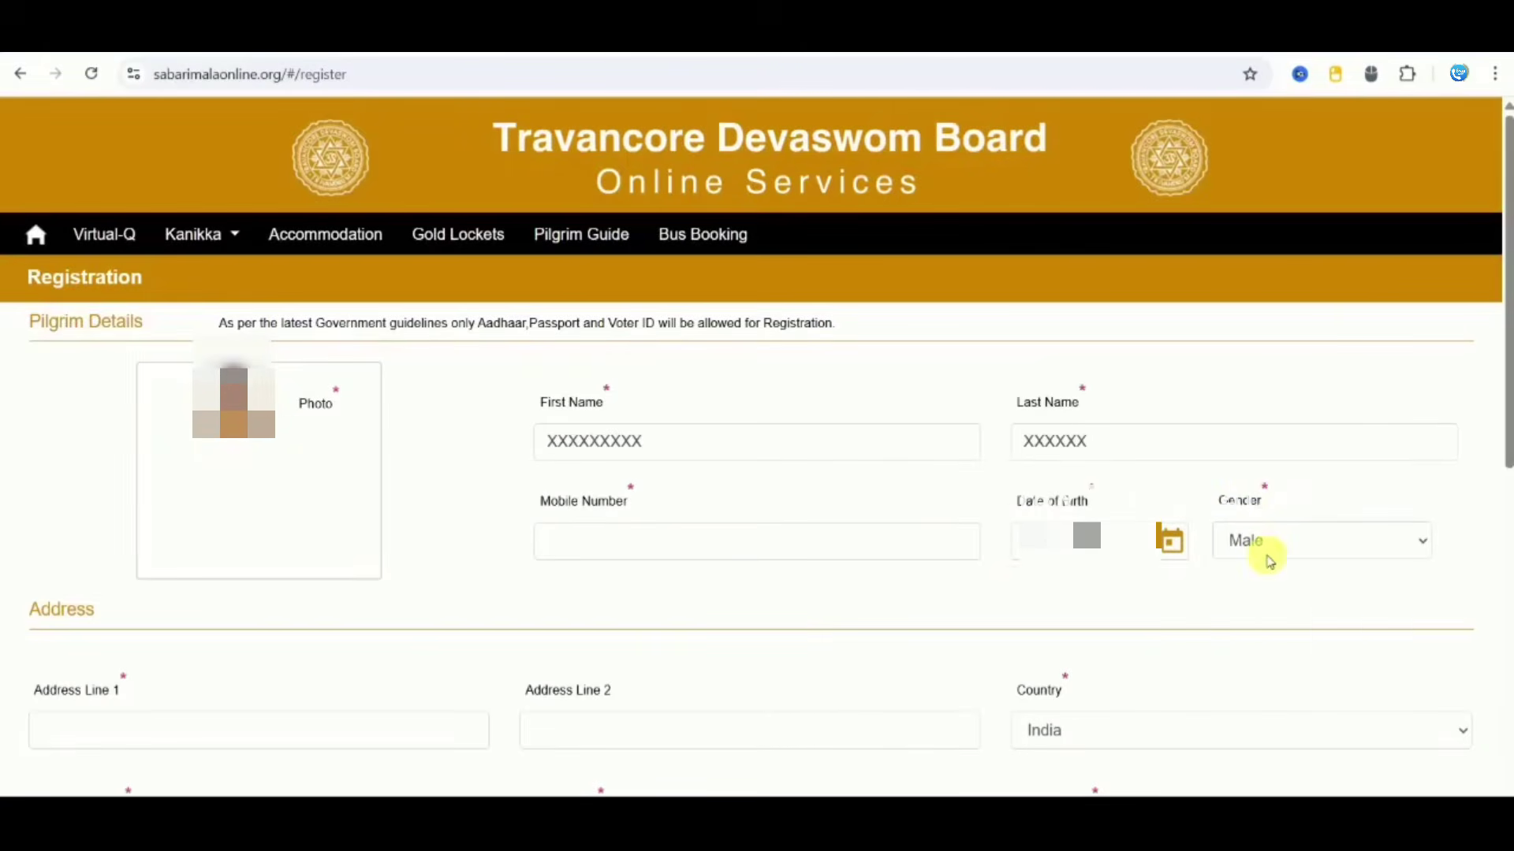
click(1267, 557)
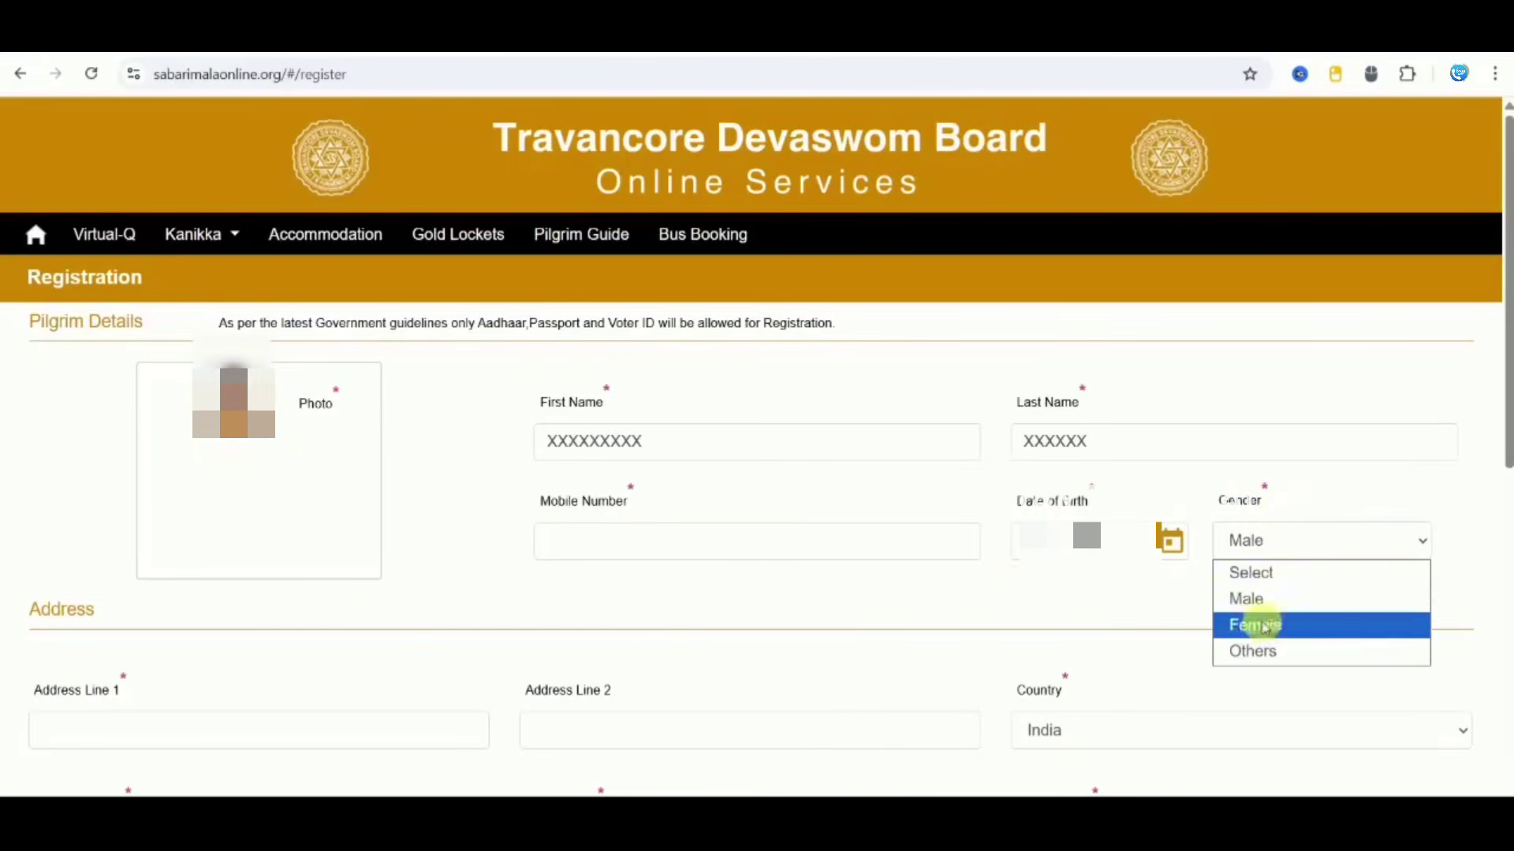
click(1253, 599)
scroll(757, 441, down, 6)
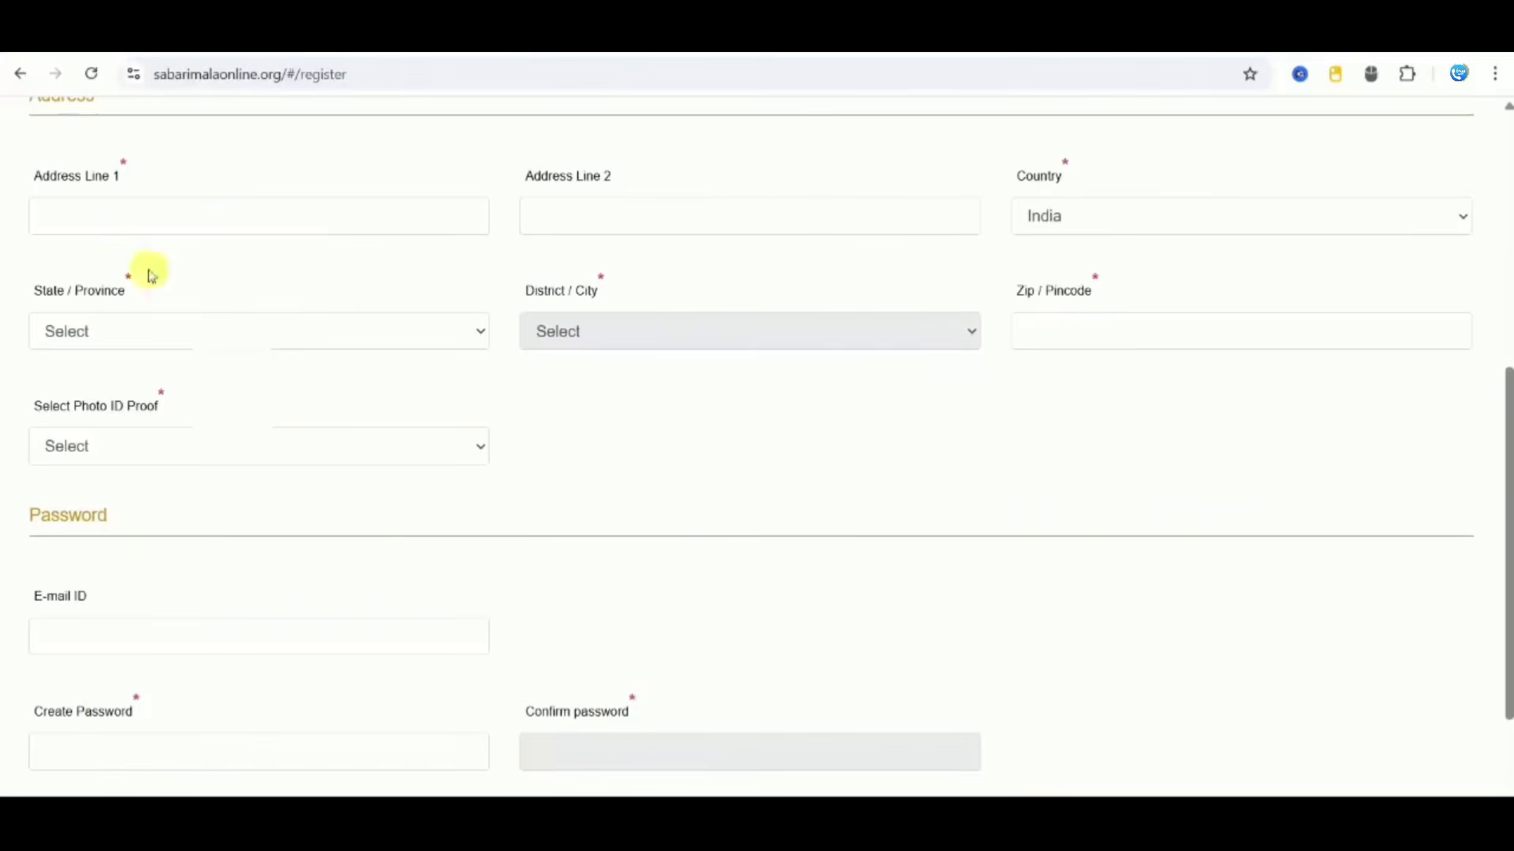
Step: Fill in Address Line 1 and Address Line 2
scroll(214, 181, up, 1)
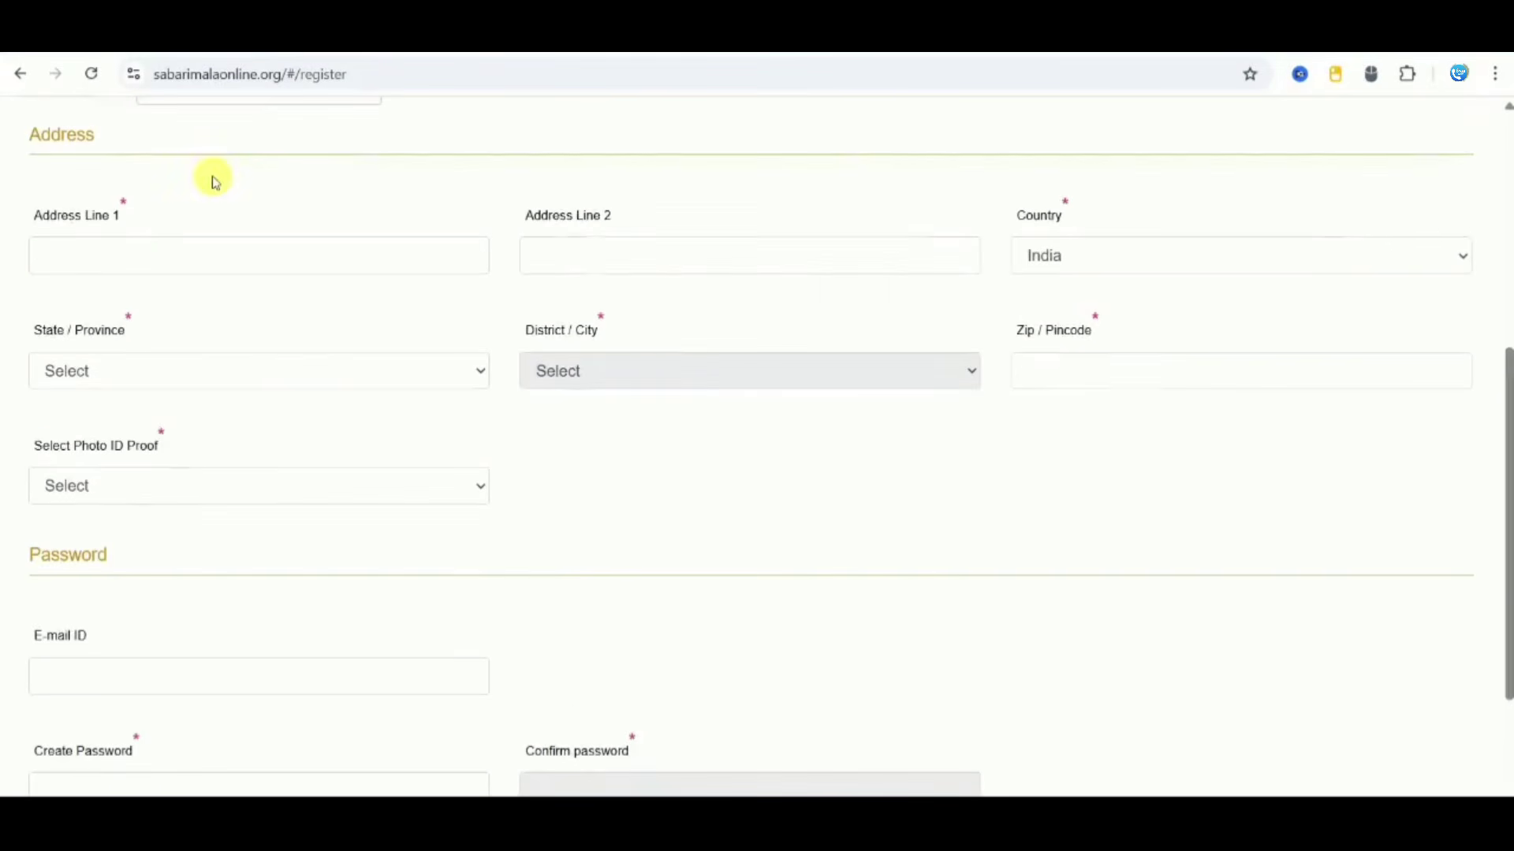
click(186, 257)
text(xxxxxxxxxxxxxxxxxxxxx)
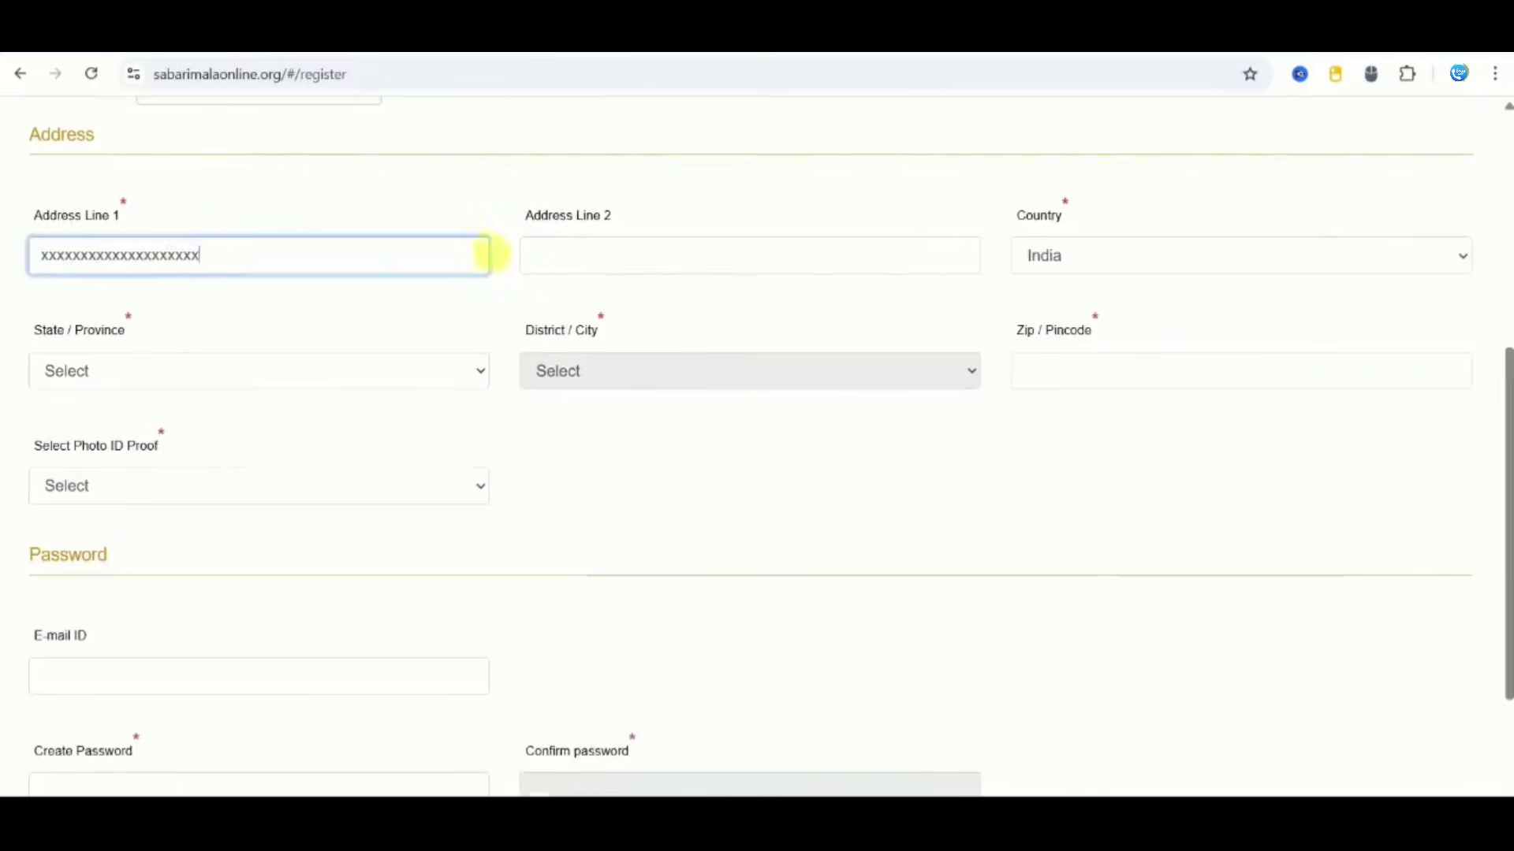
click(556, 262)
text(xxxxxxxxxxxxxxxxxxxxxxxxx)
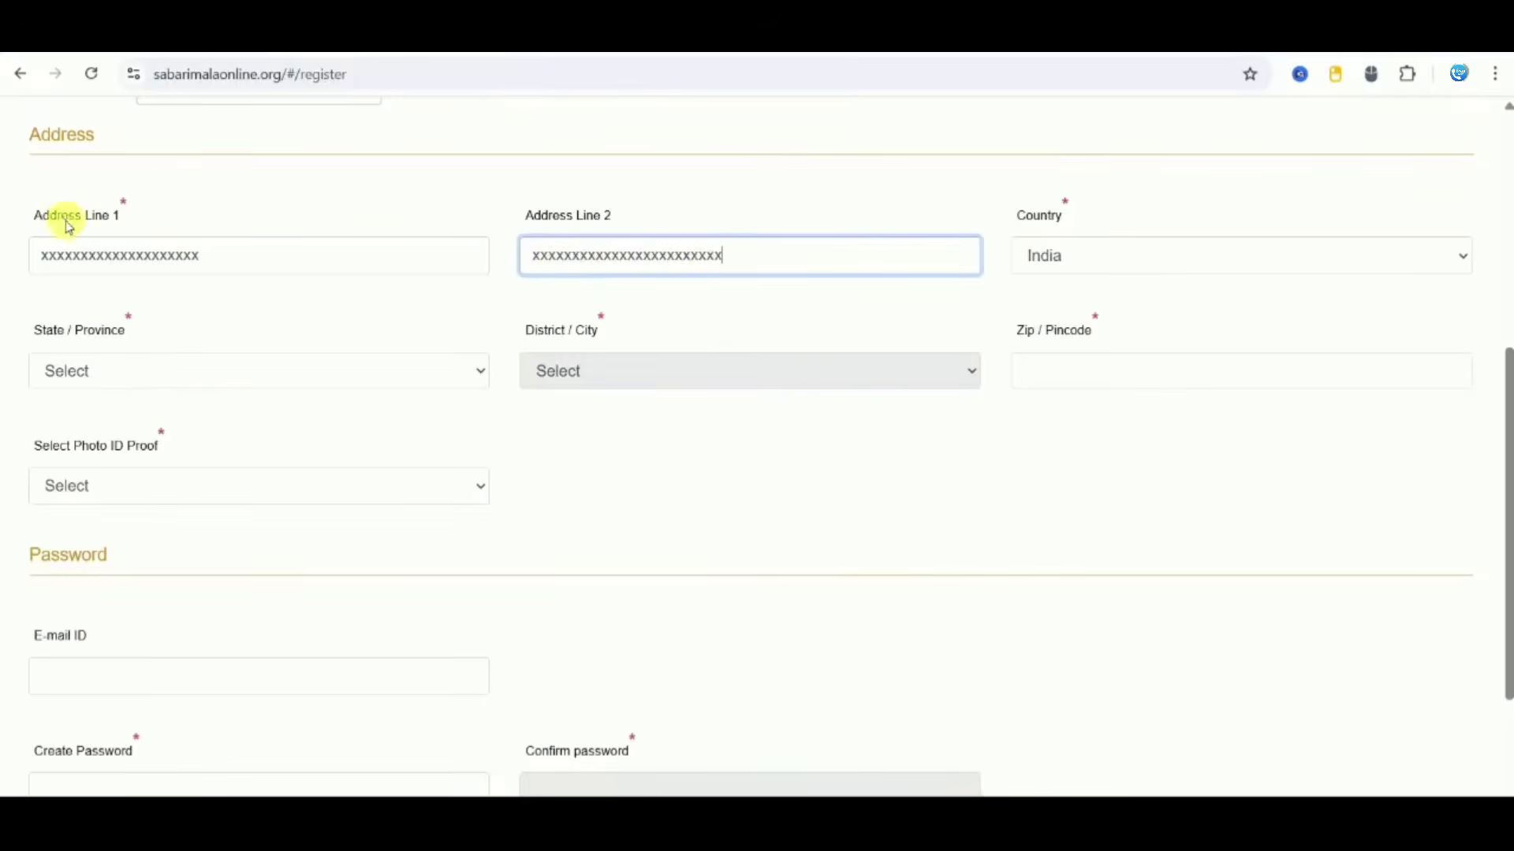
Step: Set the state to Tamil Nadu and the district to Tiruvannamalai, and enter the pincode
click(341, 378)
key(t)
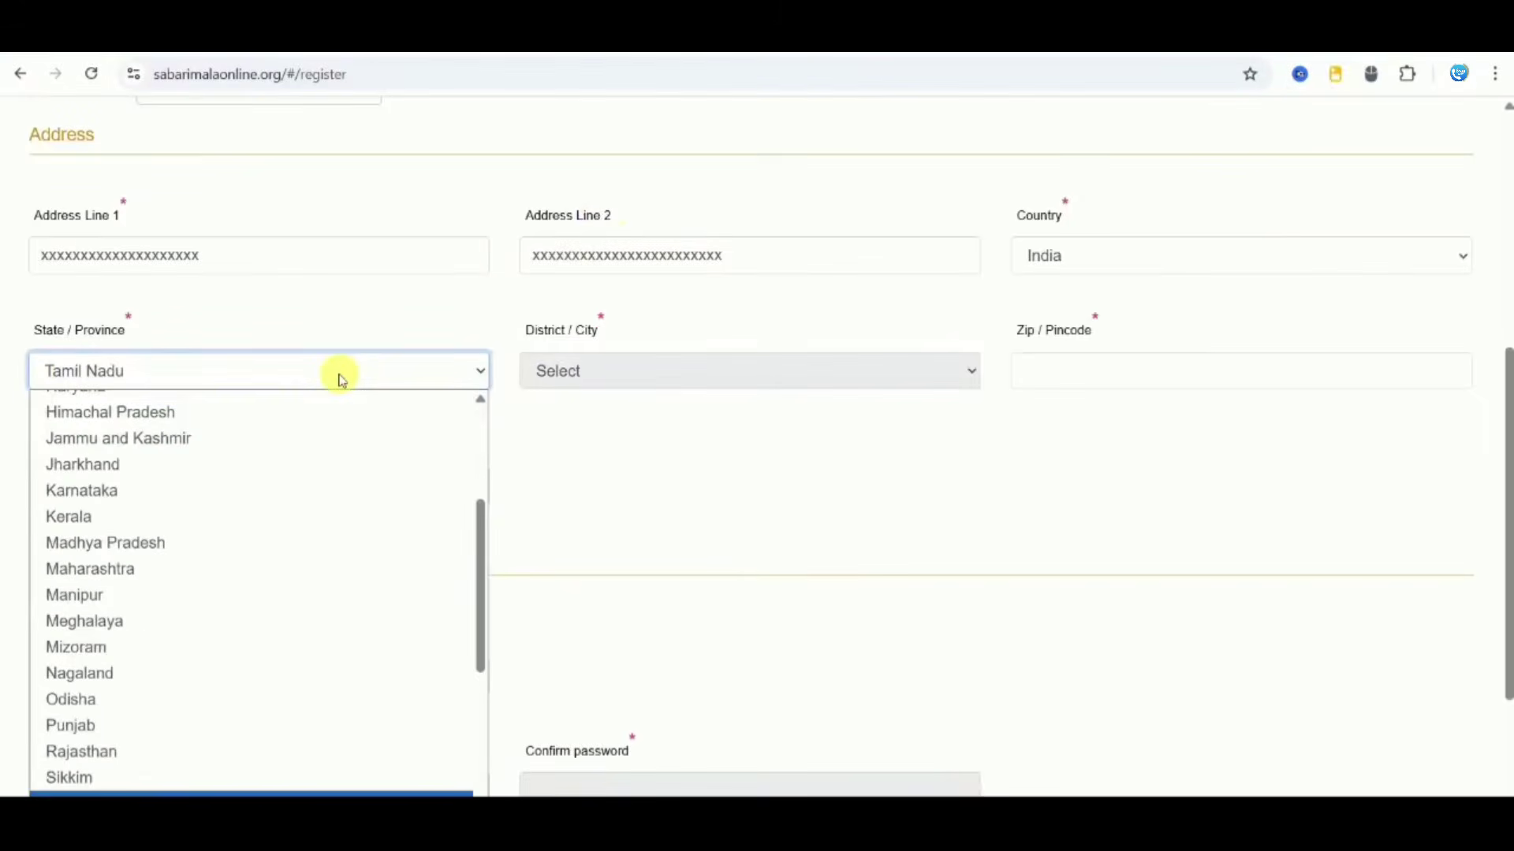
key(Return)
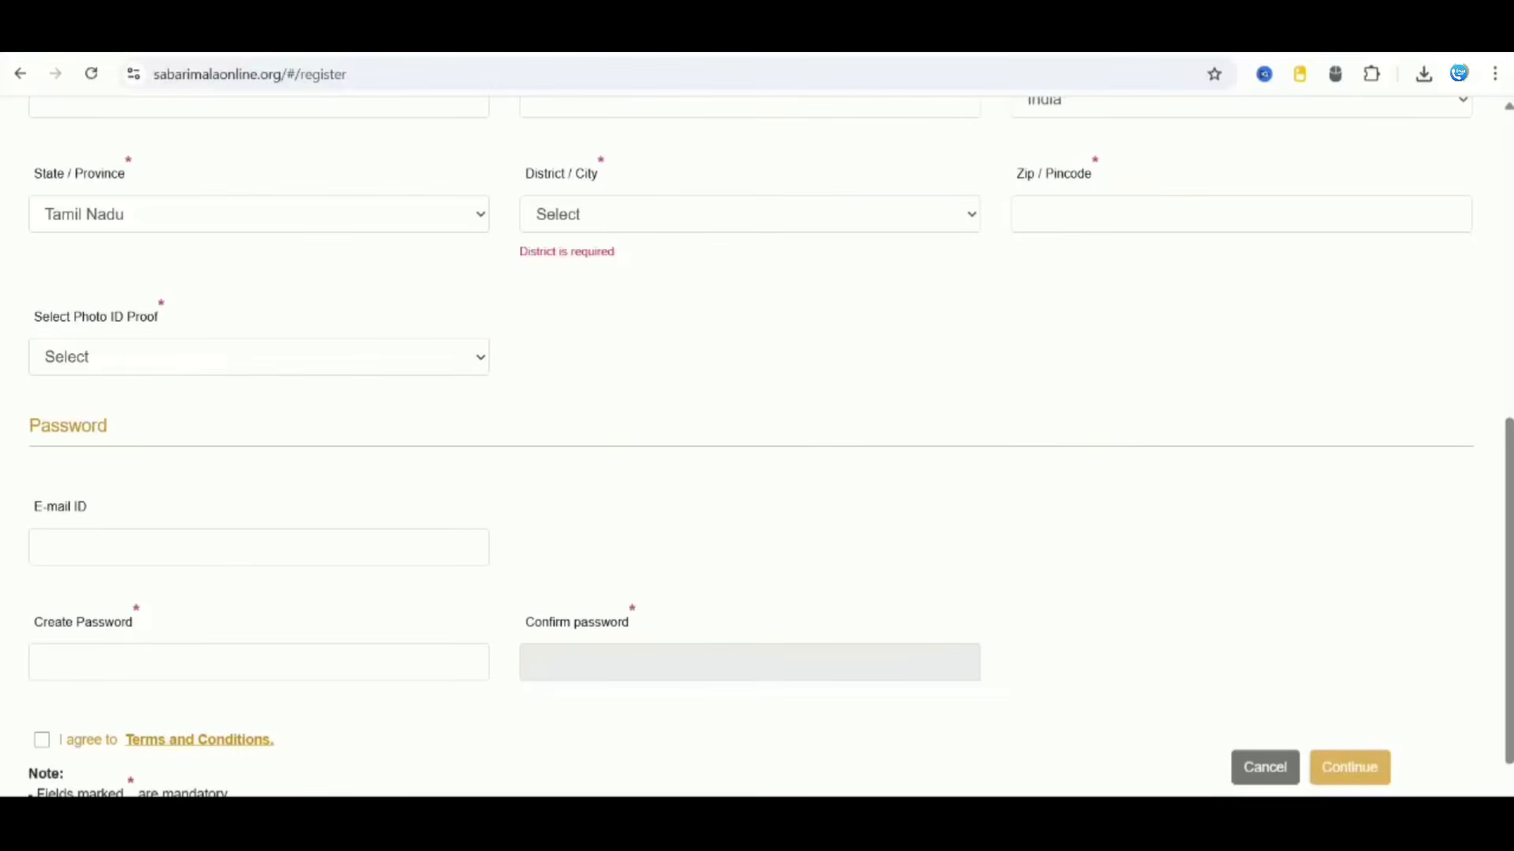
click(639, 206)
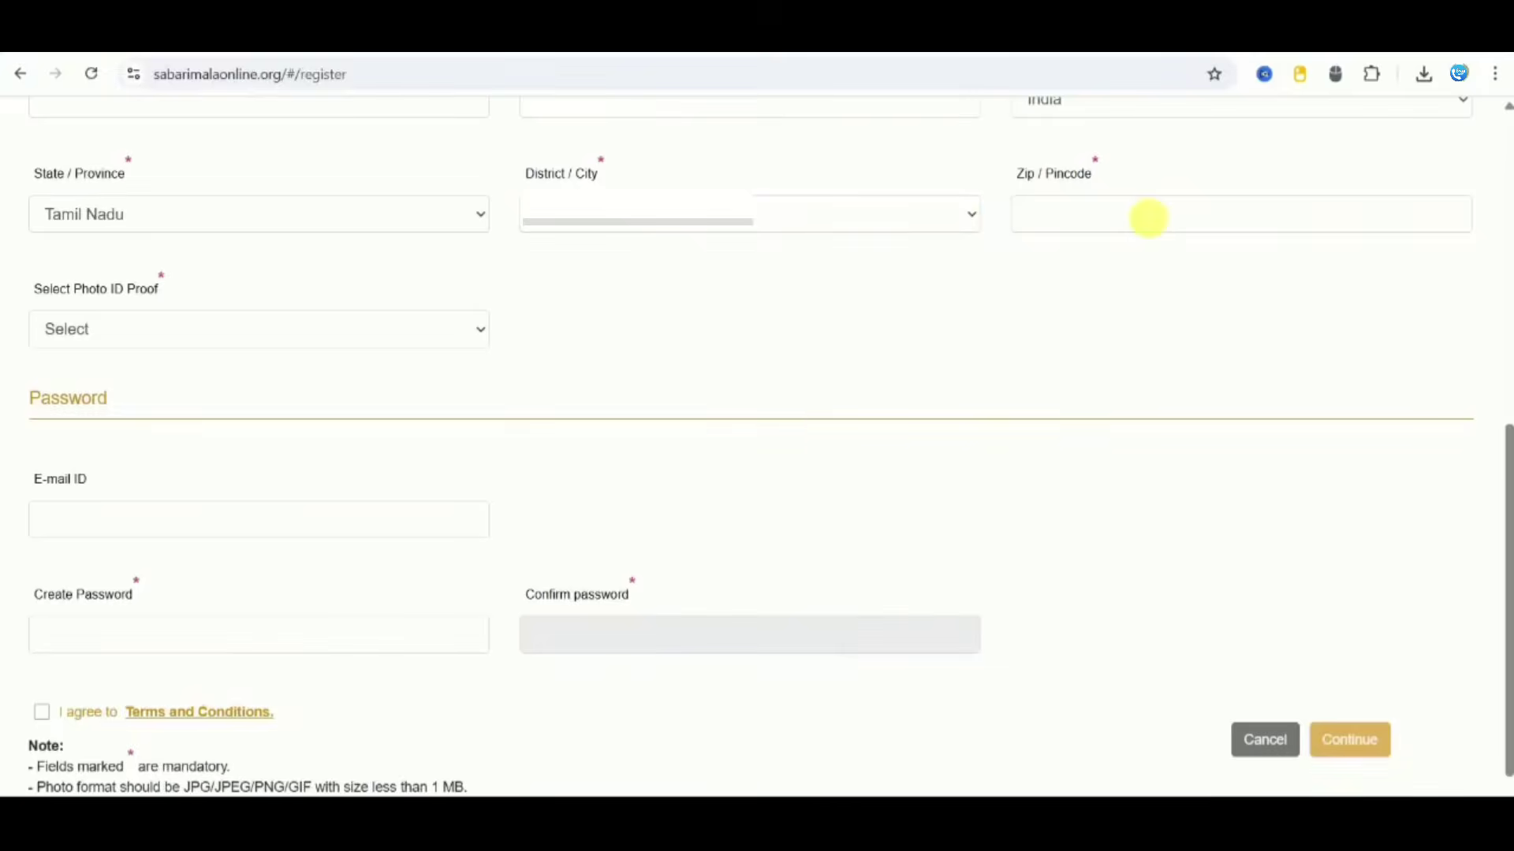
click(1149, 217)
text(6)
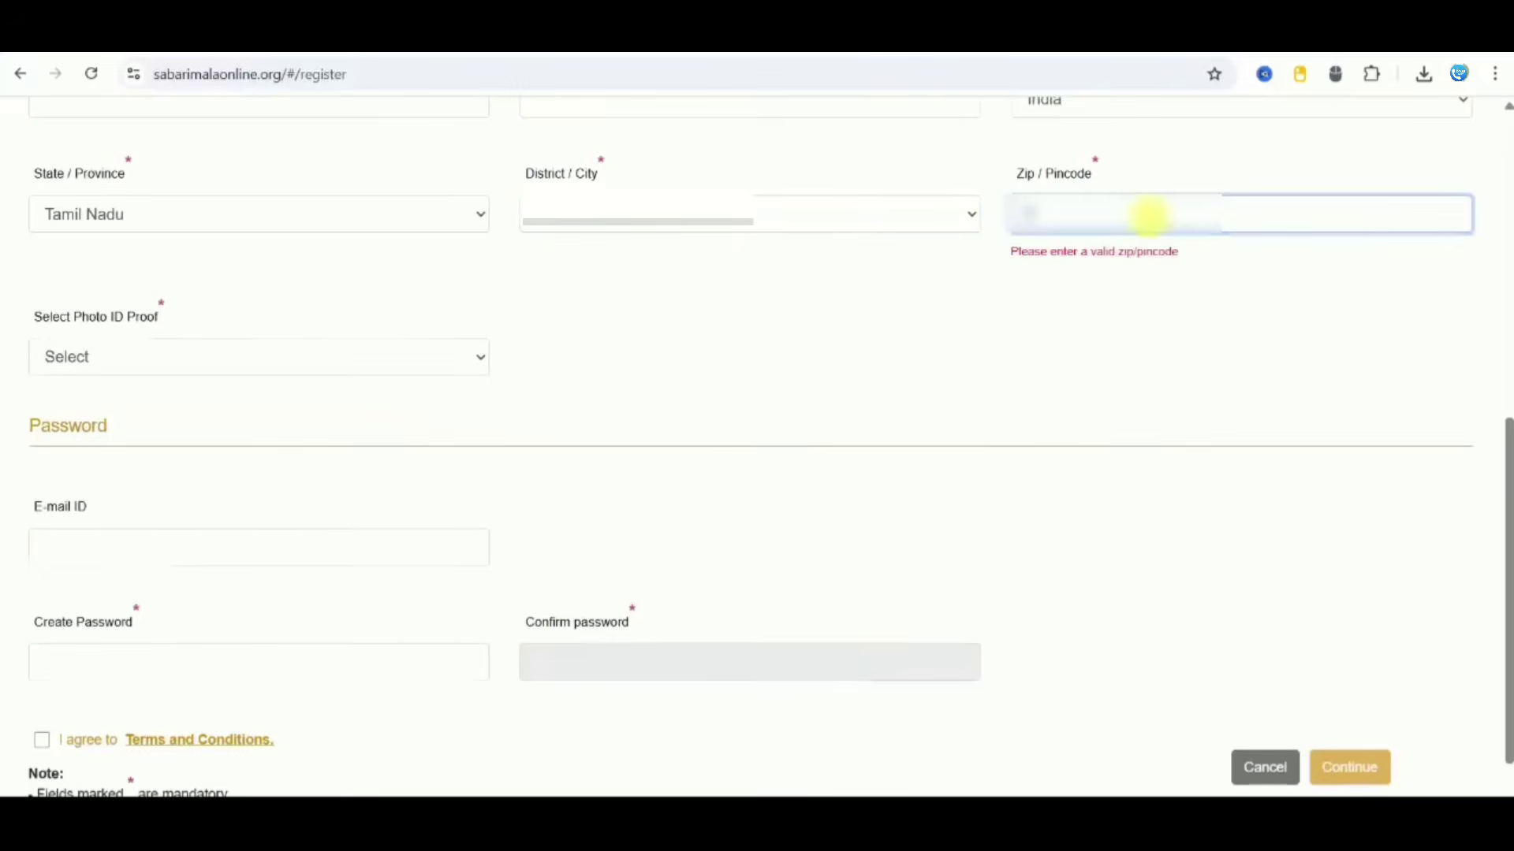
text(0)
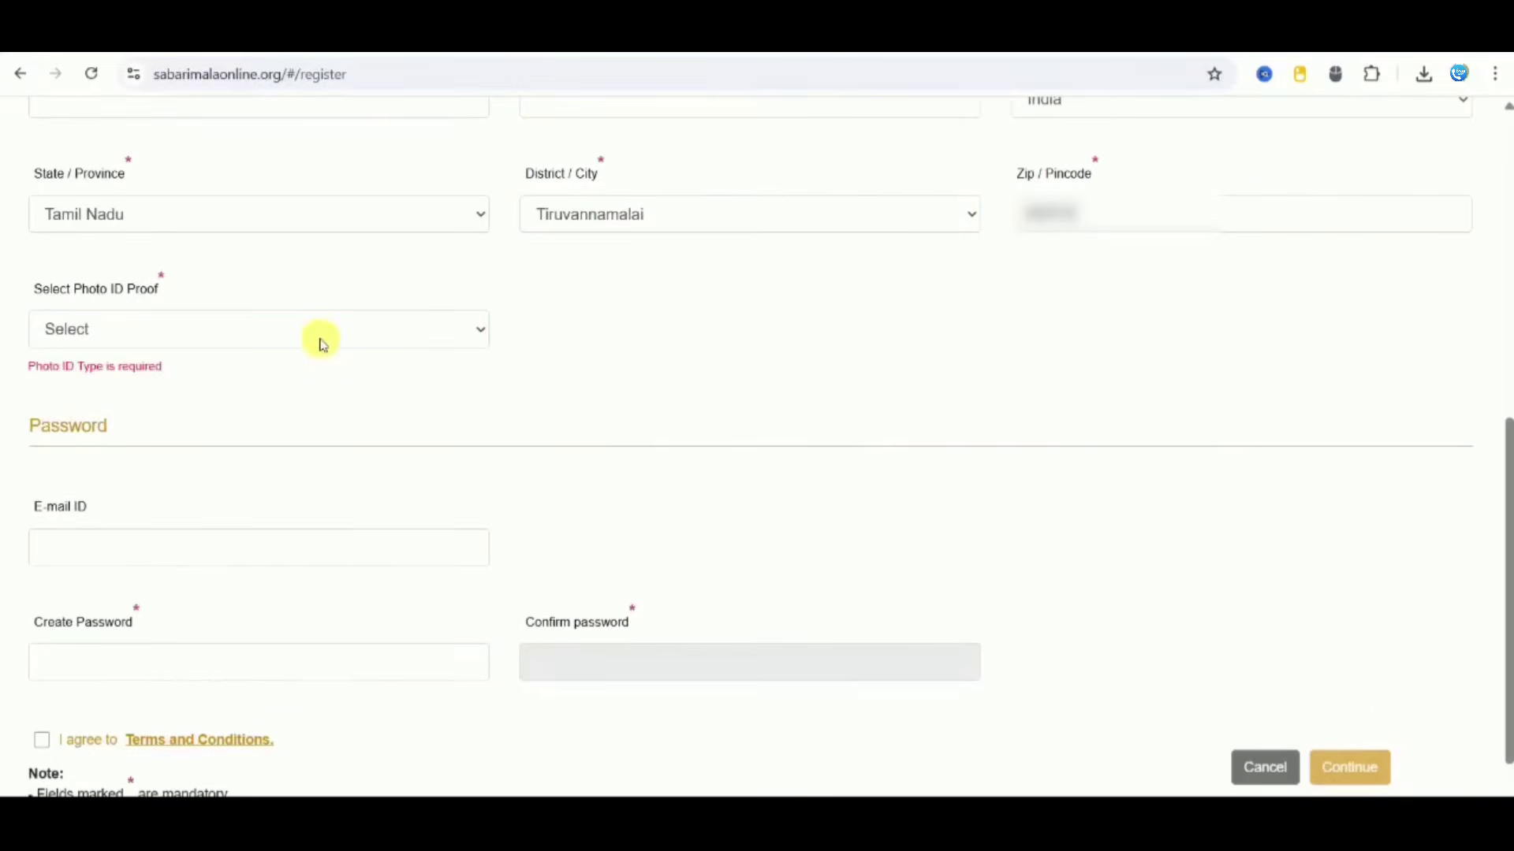
click(321, 344)
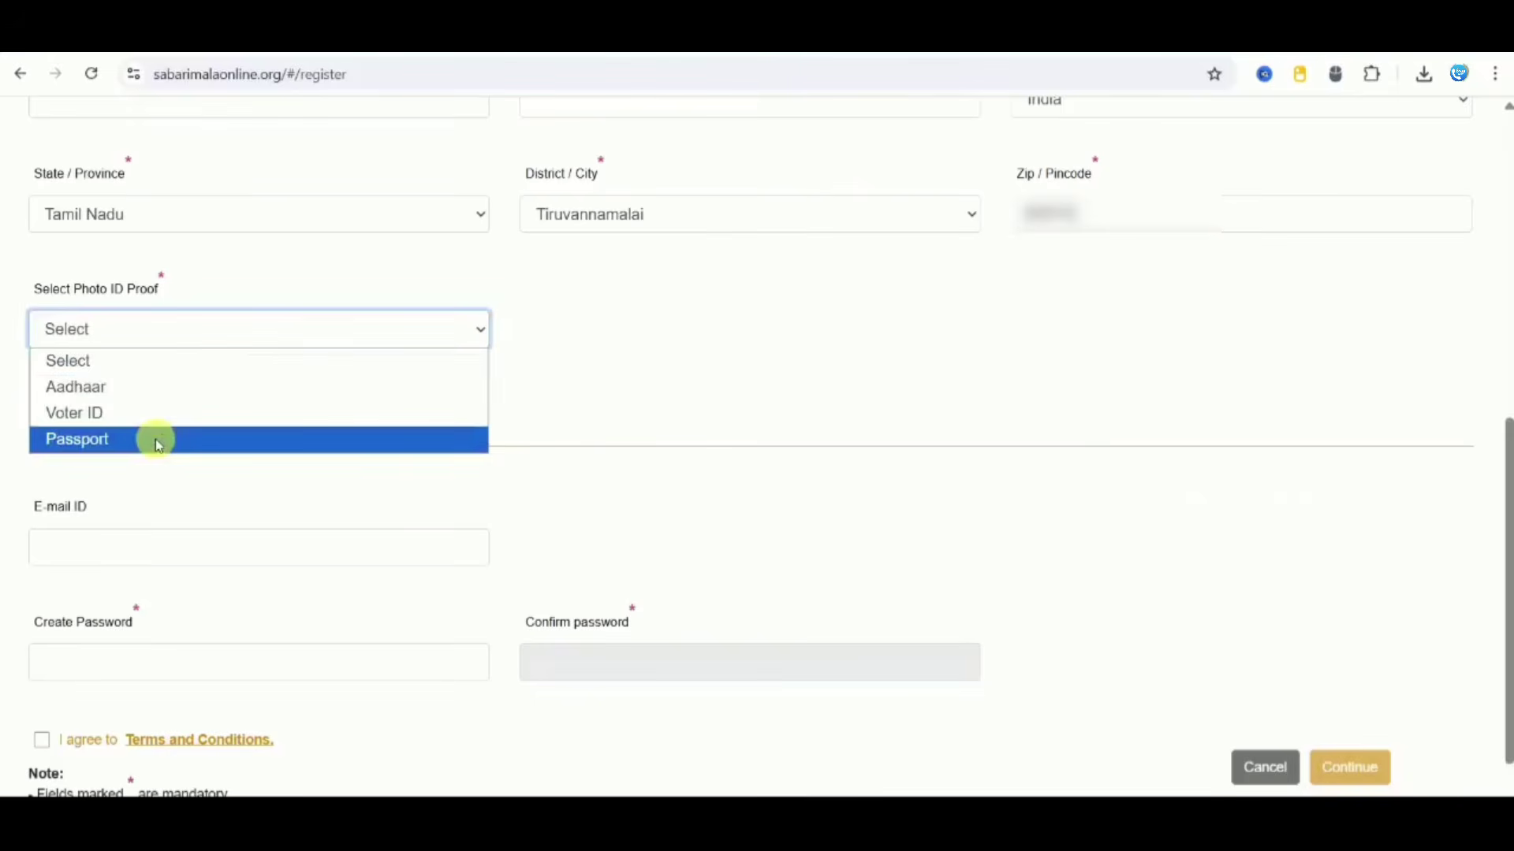
Step: Choose Aadhaar as the photo ID proof and enter the photo ID number
click(135, 386)
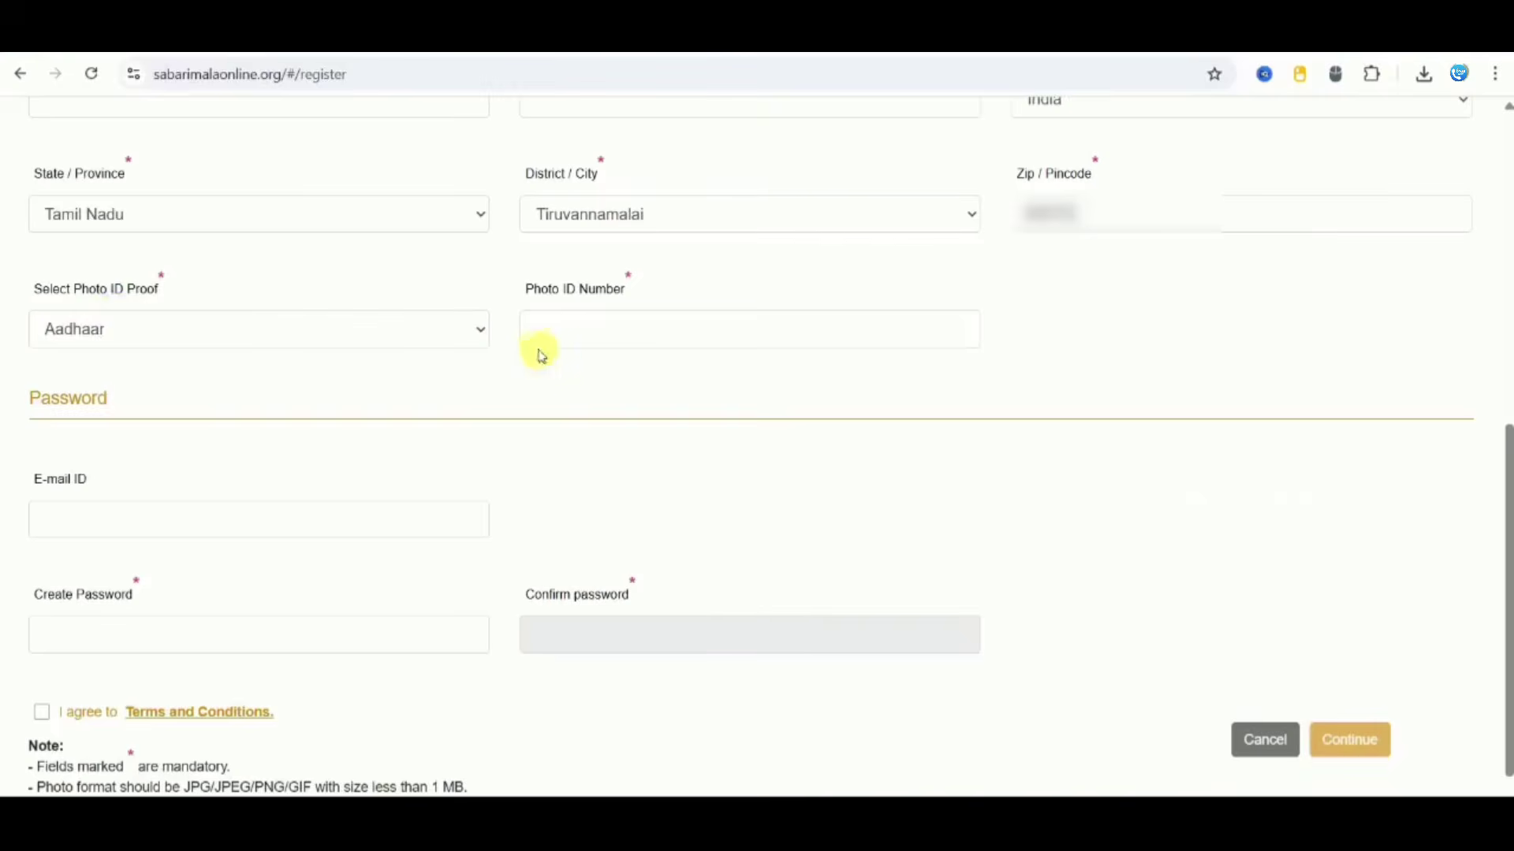
click(564, 346)
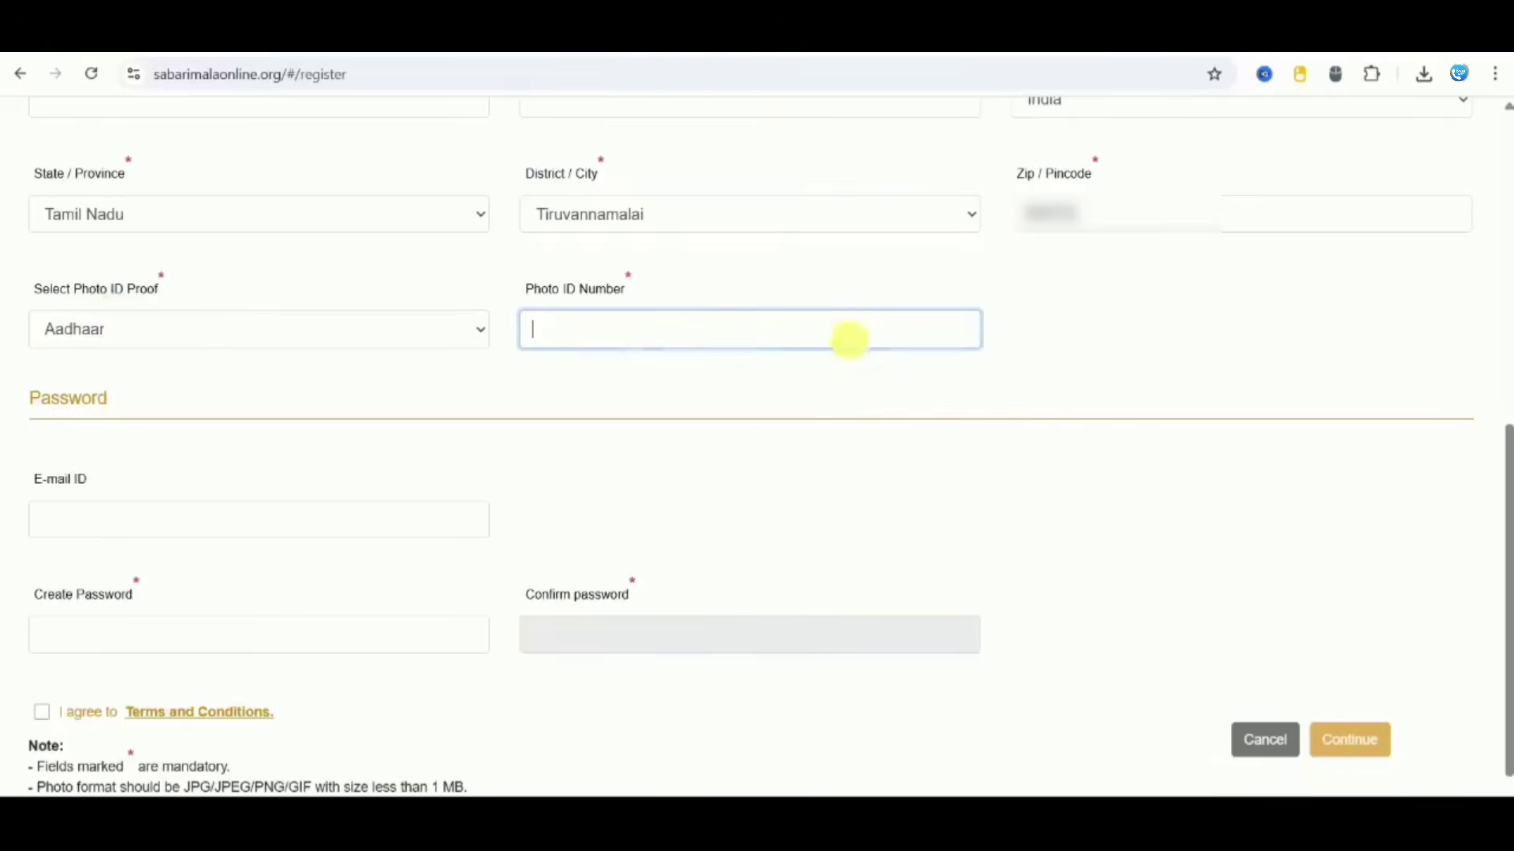
click(128, 509)
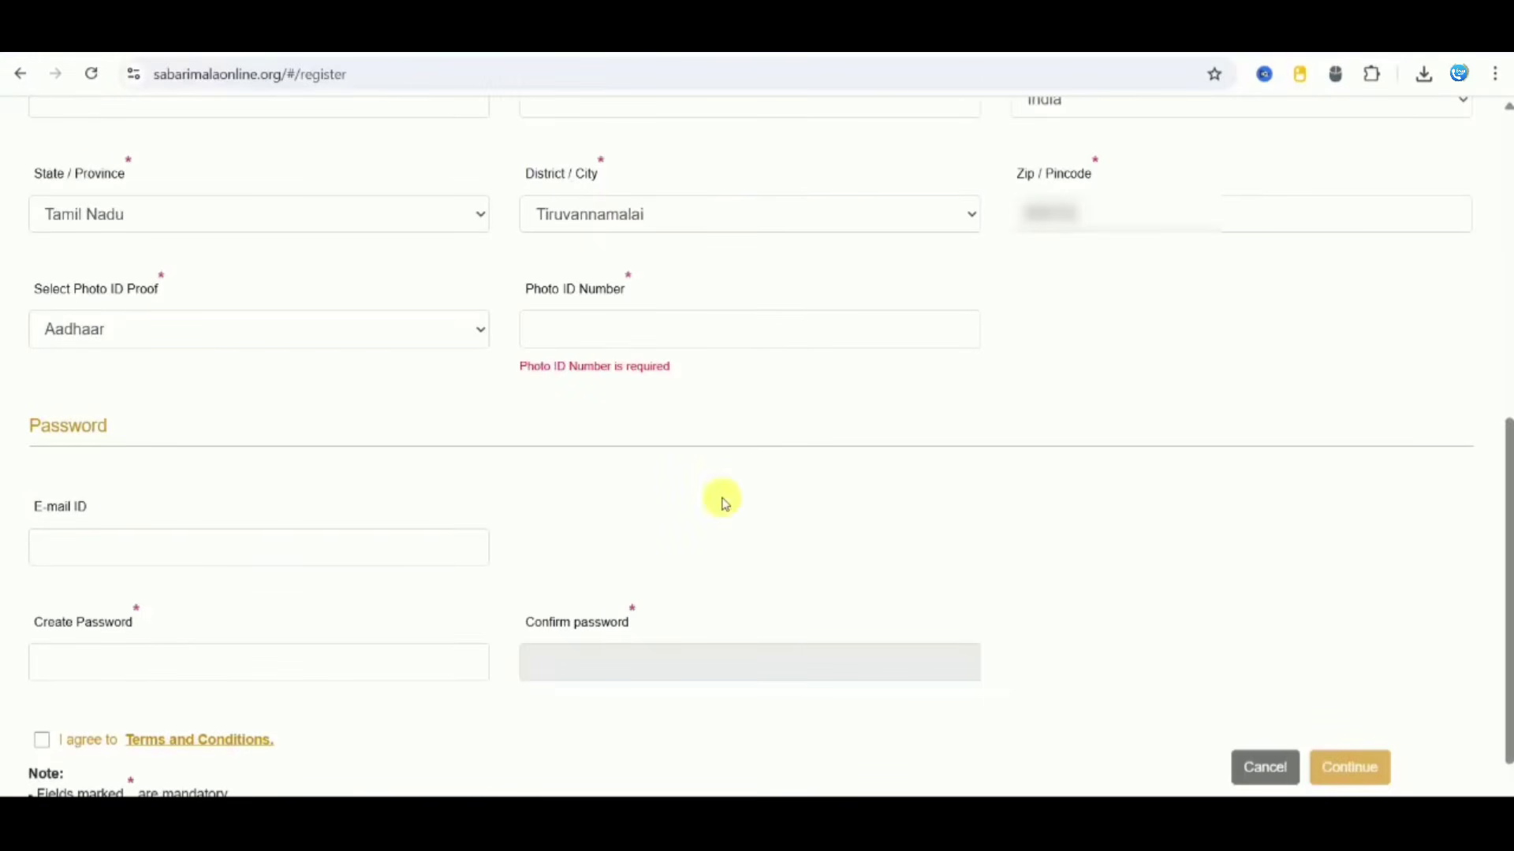
Step: Create and confirm the account password, then agree to the terms and conditions
click(214, 666)
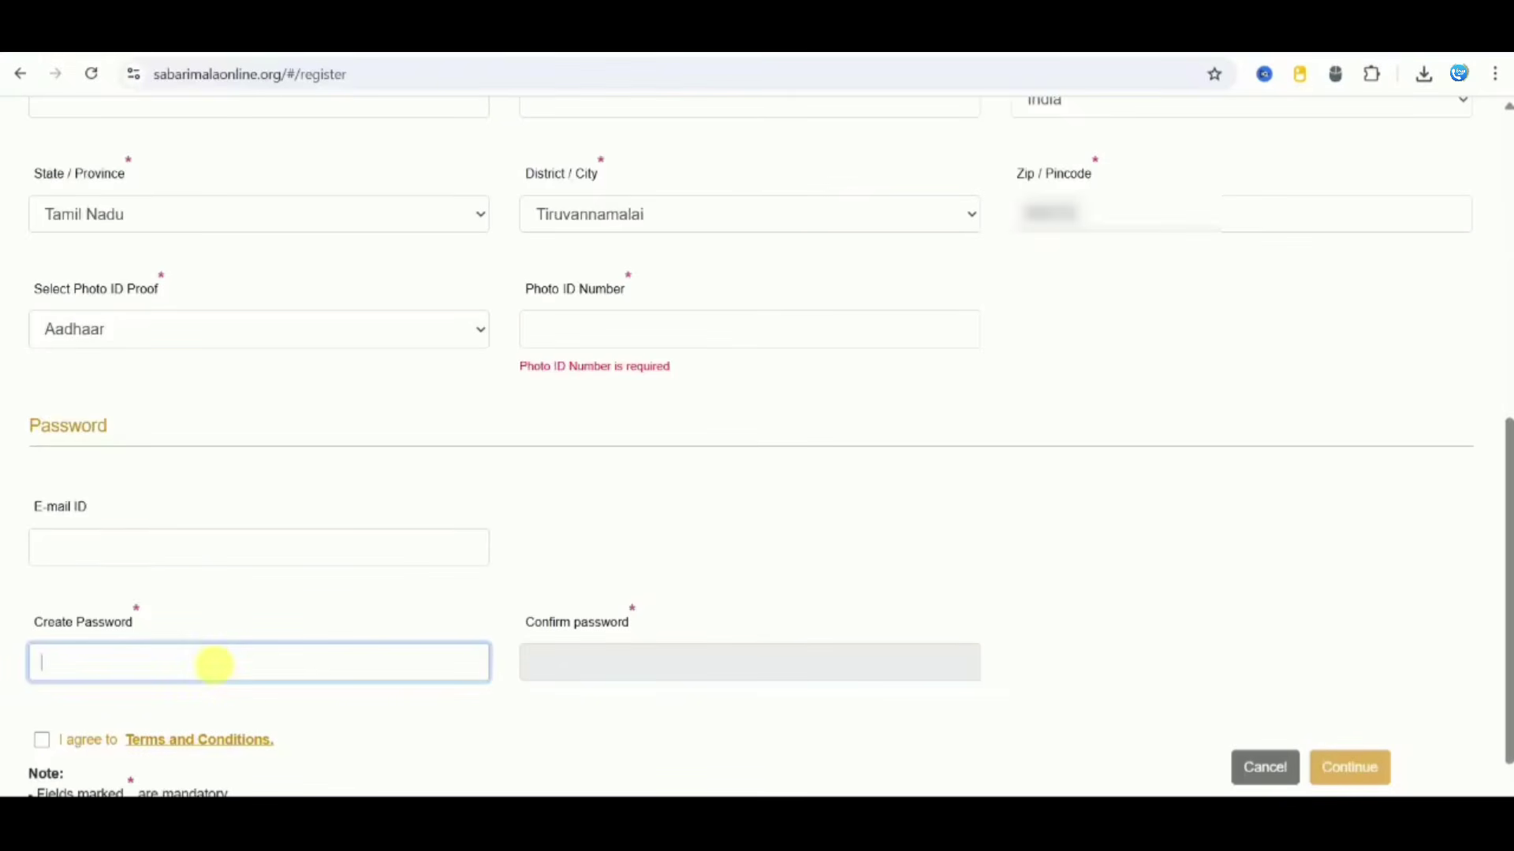
text(•)
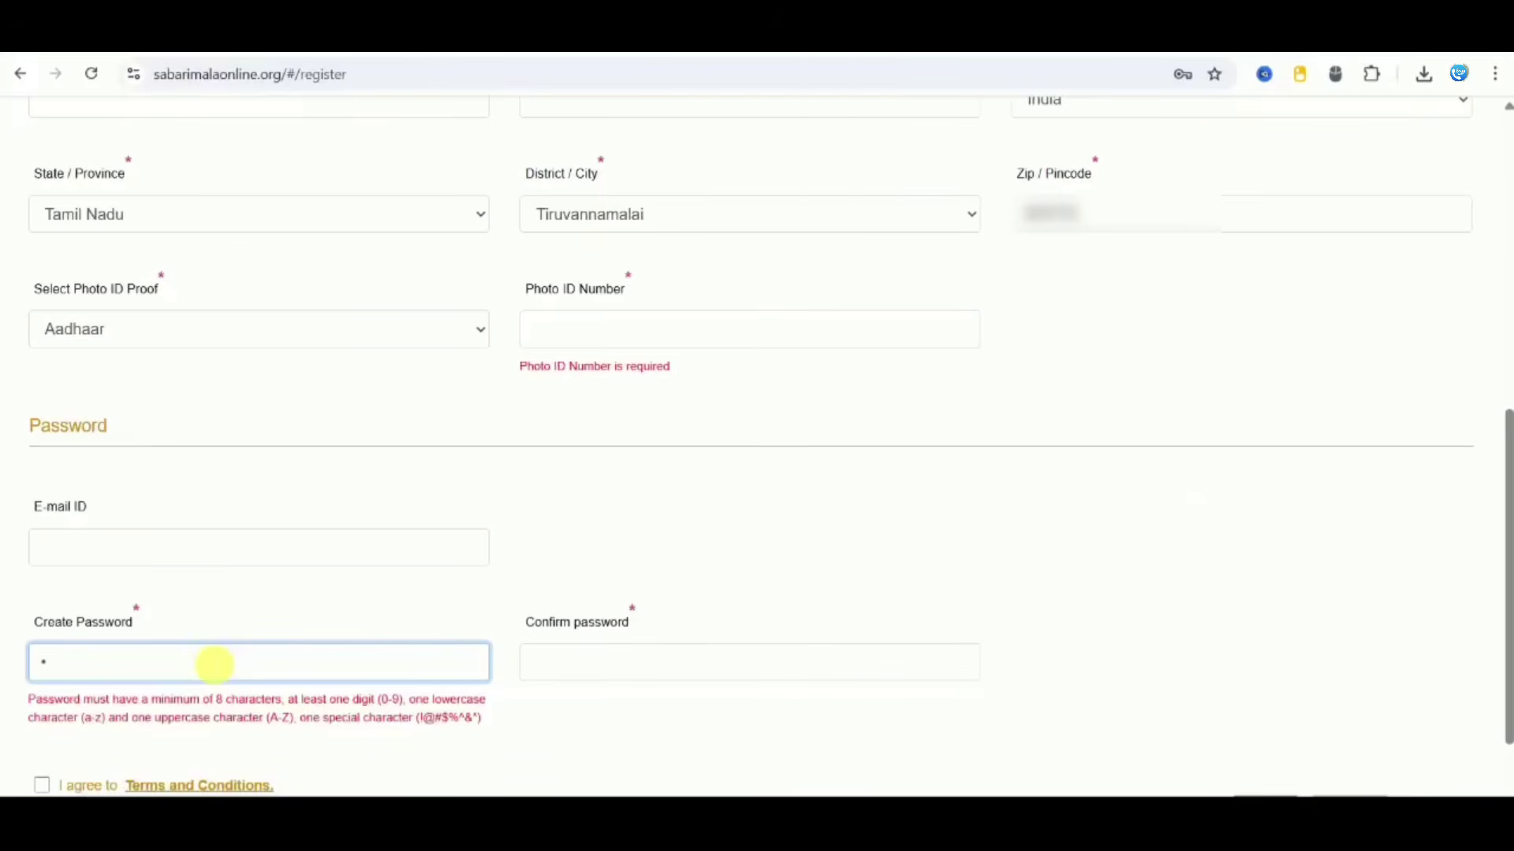
text(•••••••••)
click(584, 652)
text(••••)
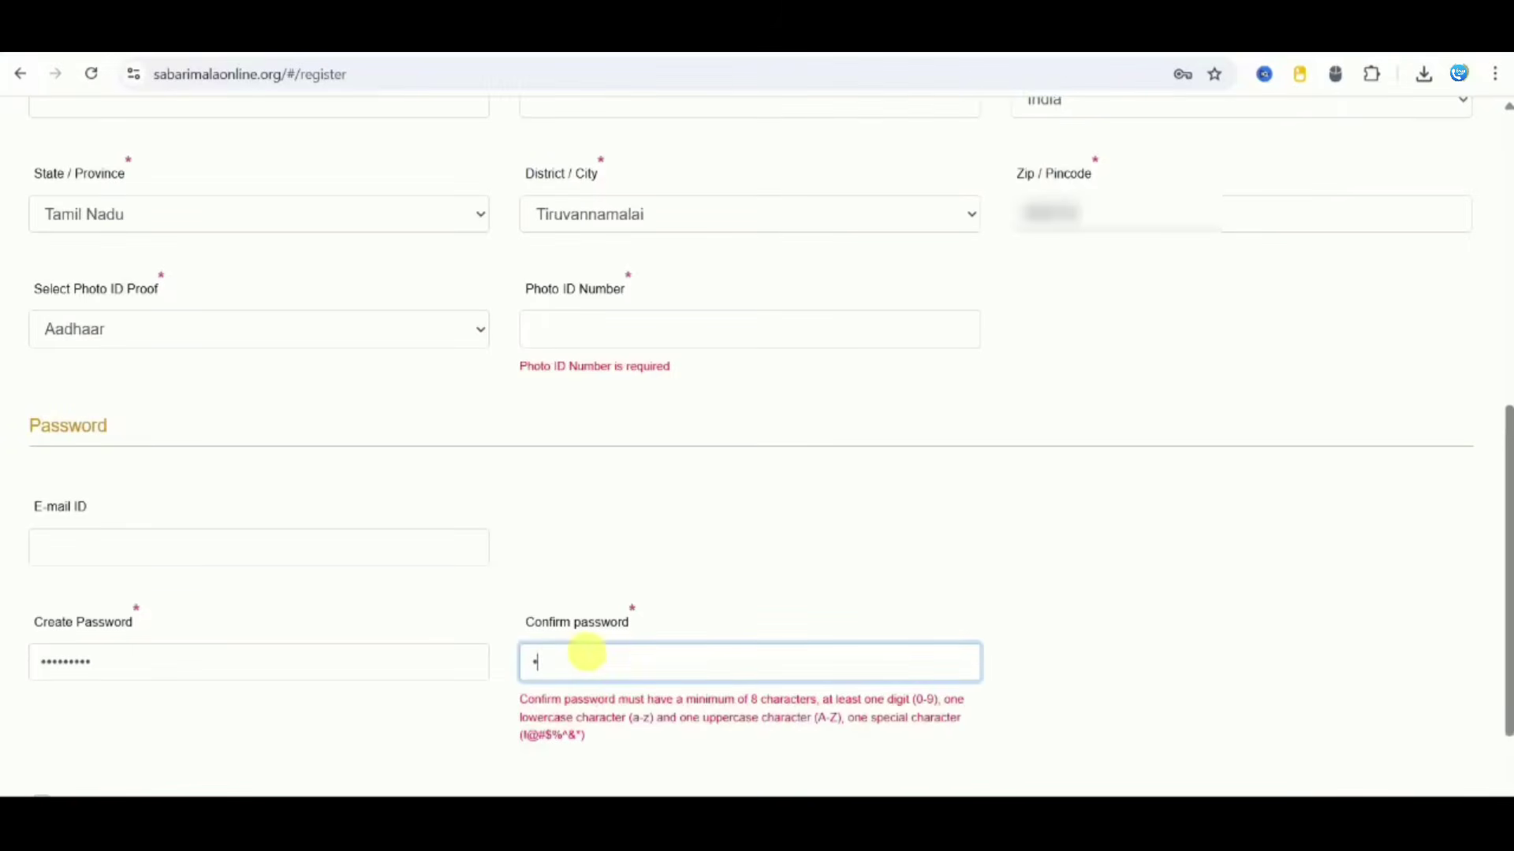
text(•)
text(••••)
scroll(585, 652, down, 1)
click(44, 666)
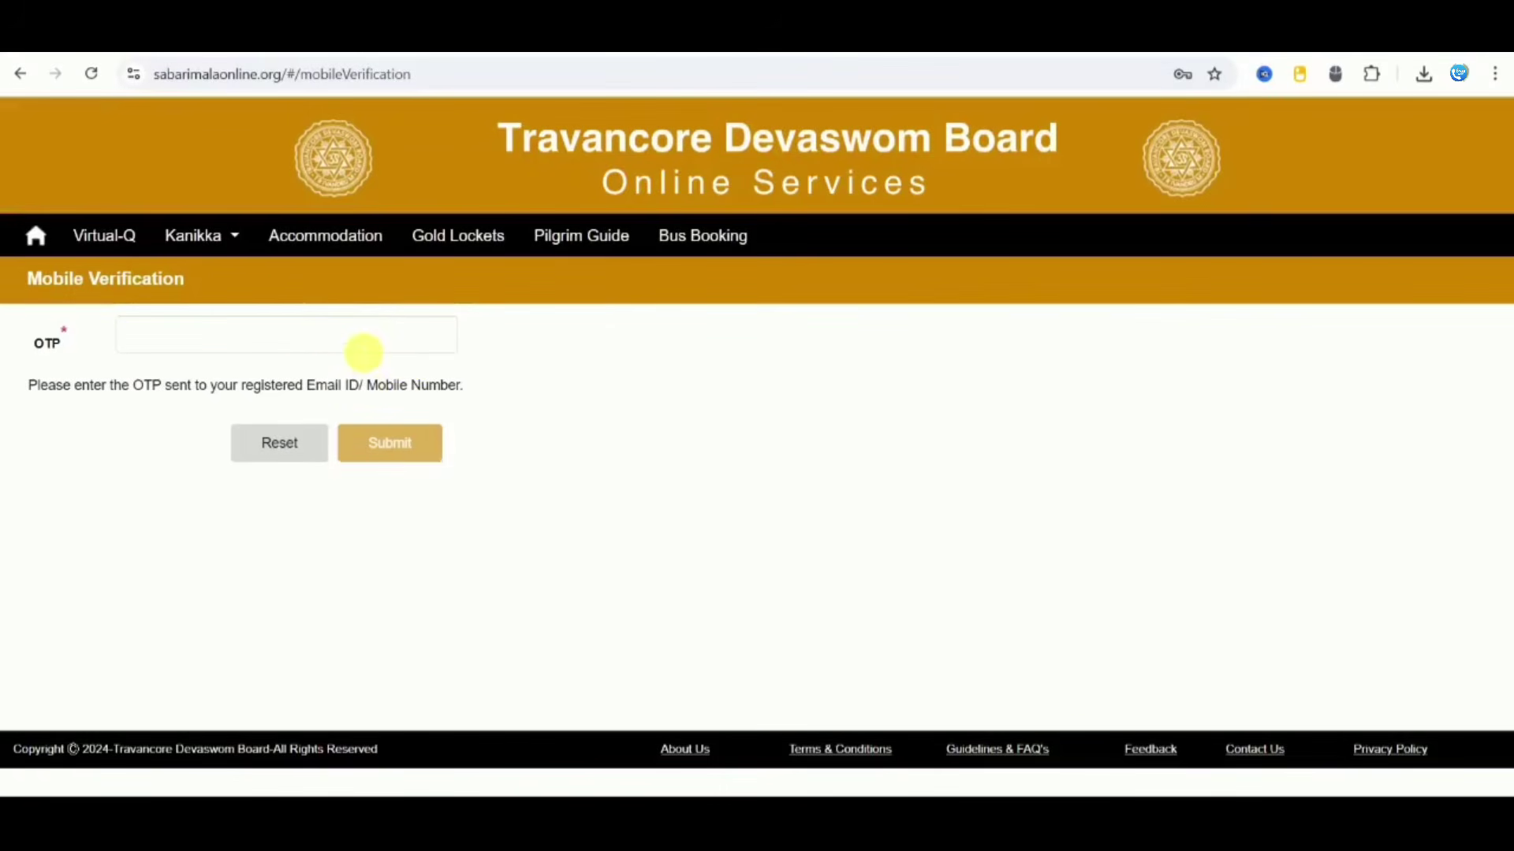
Step: Verify the mobile number with the OTP, log in, and open the Virtual-Q darshan booking page
click(416, 448)
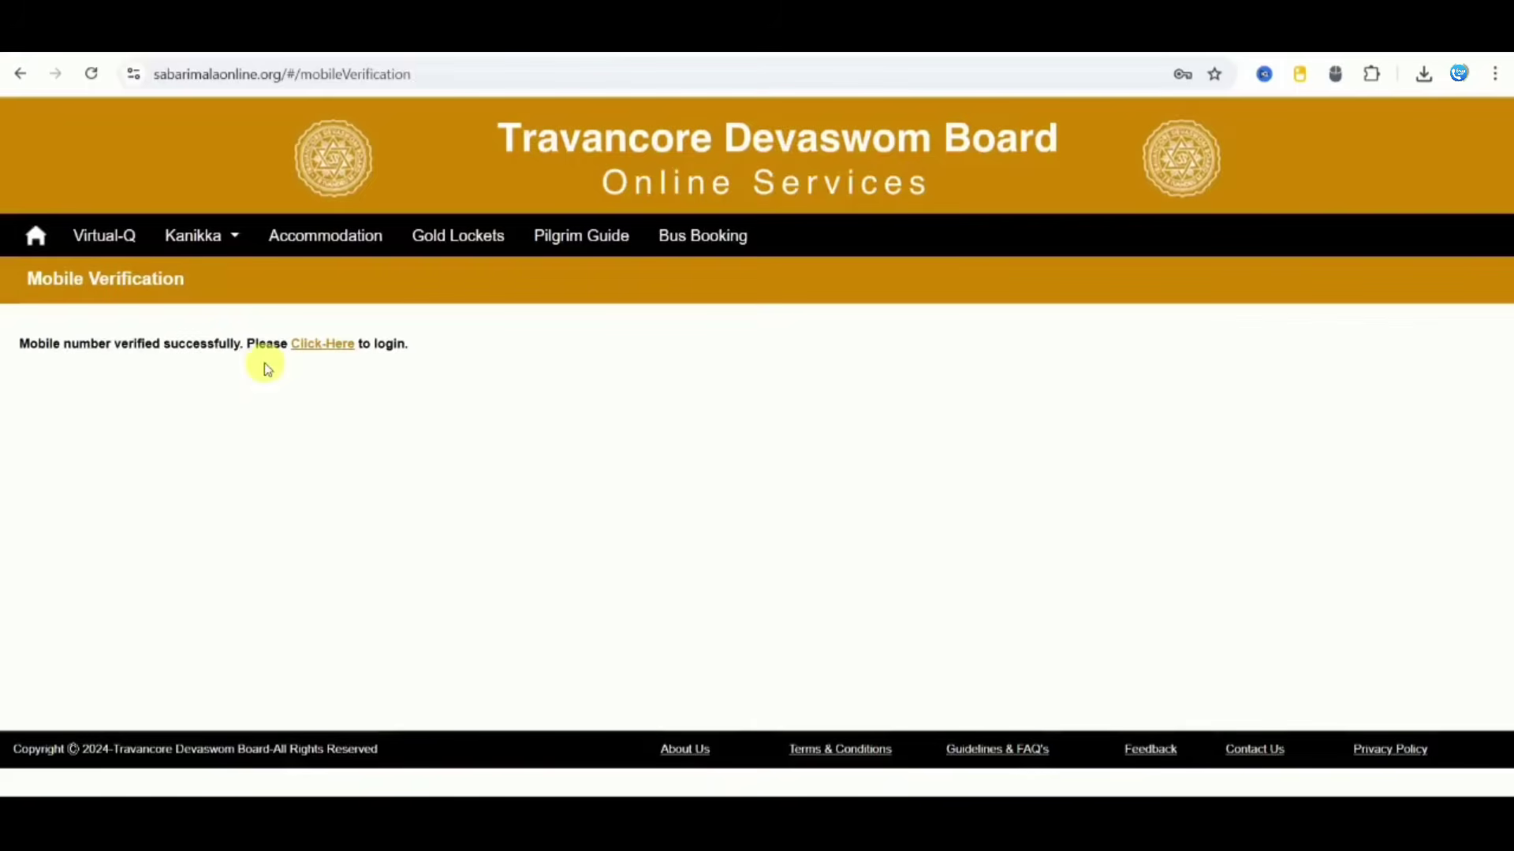
click(339, 347)
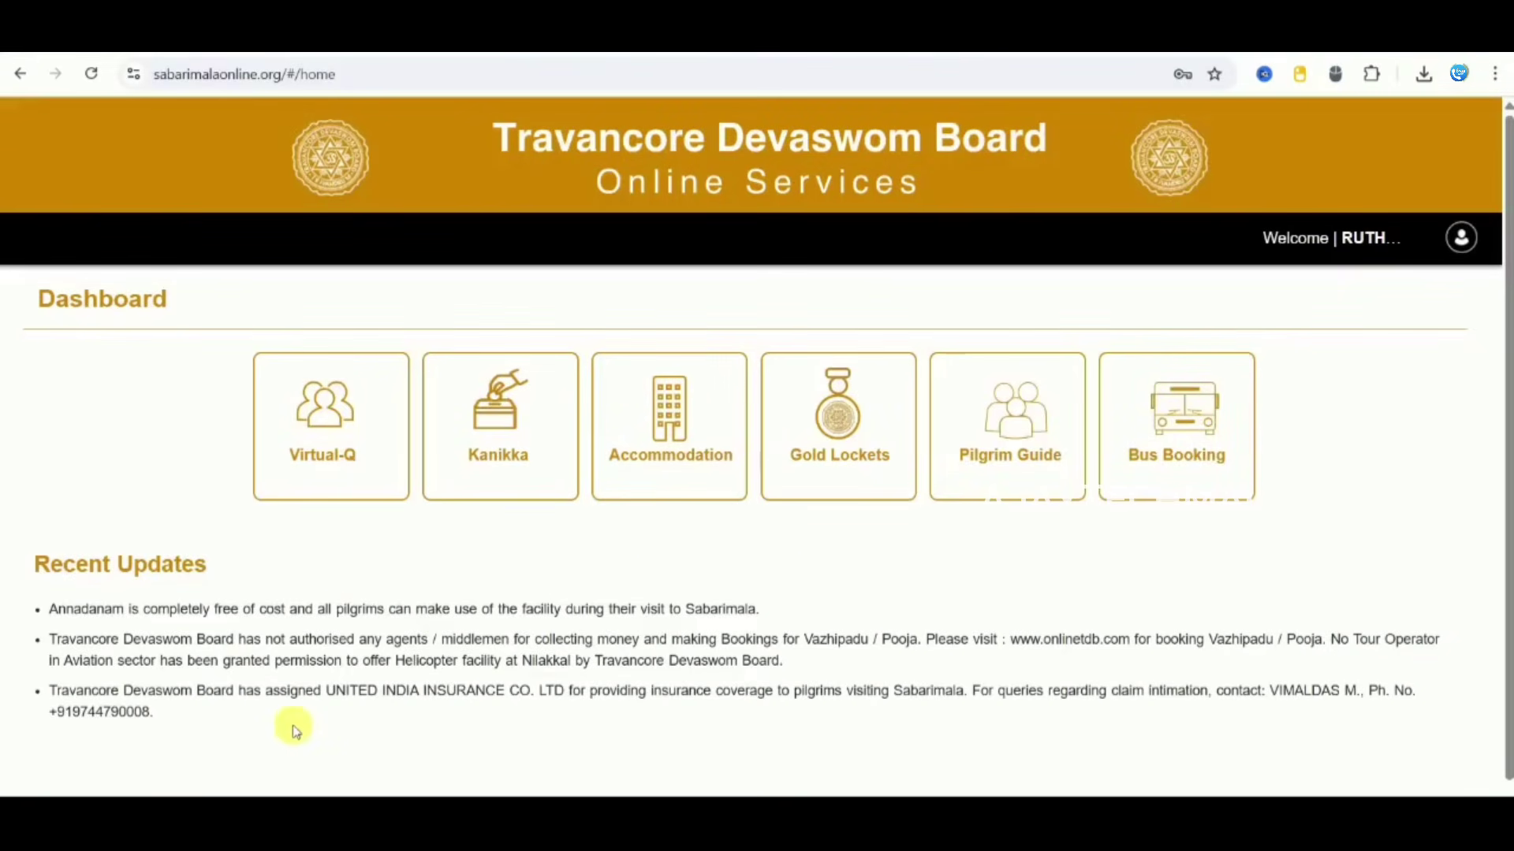
click(314, 457)
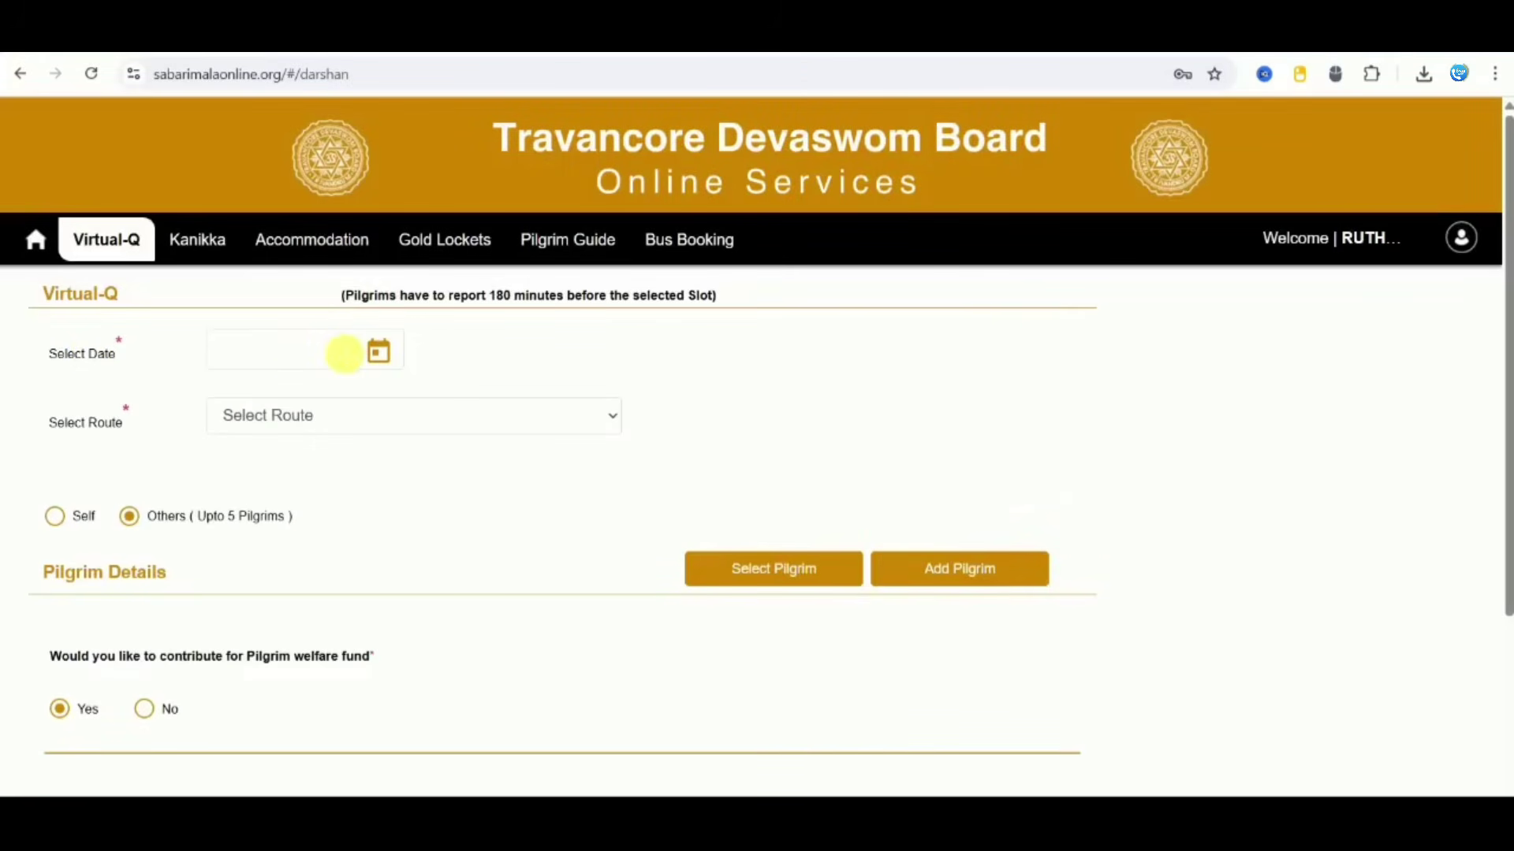
Step: Set the darshan date to 20 December 2025 and select the Pamba - Marakkoottam - 4 Kms route
click(377, 352)
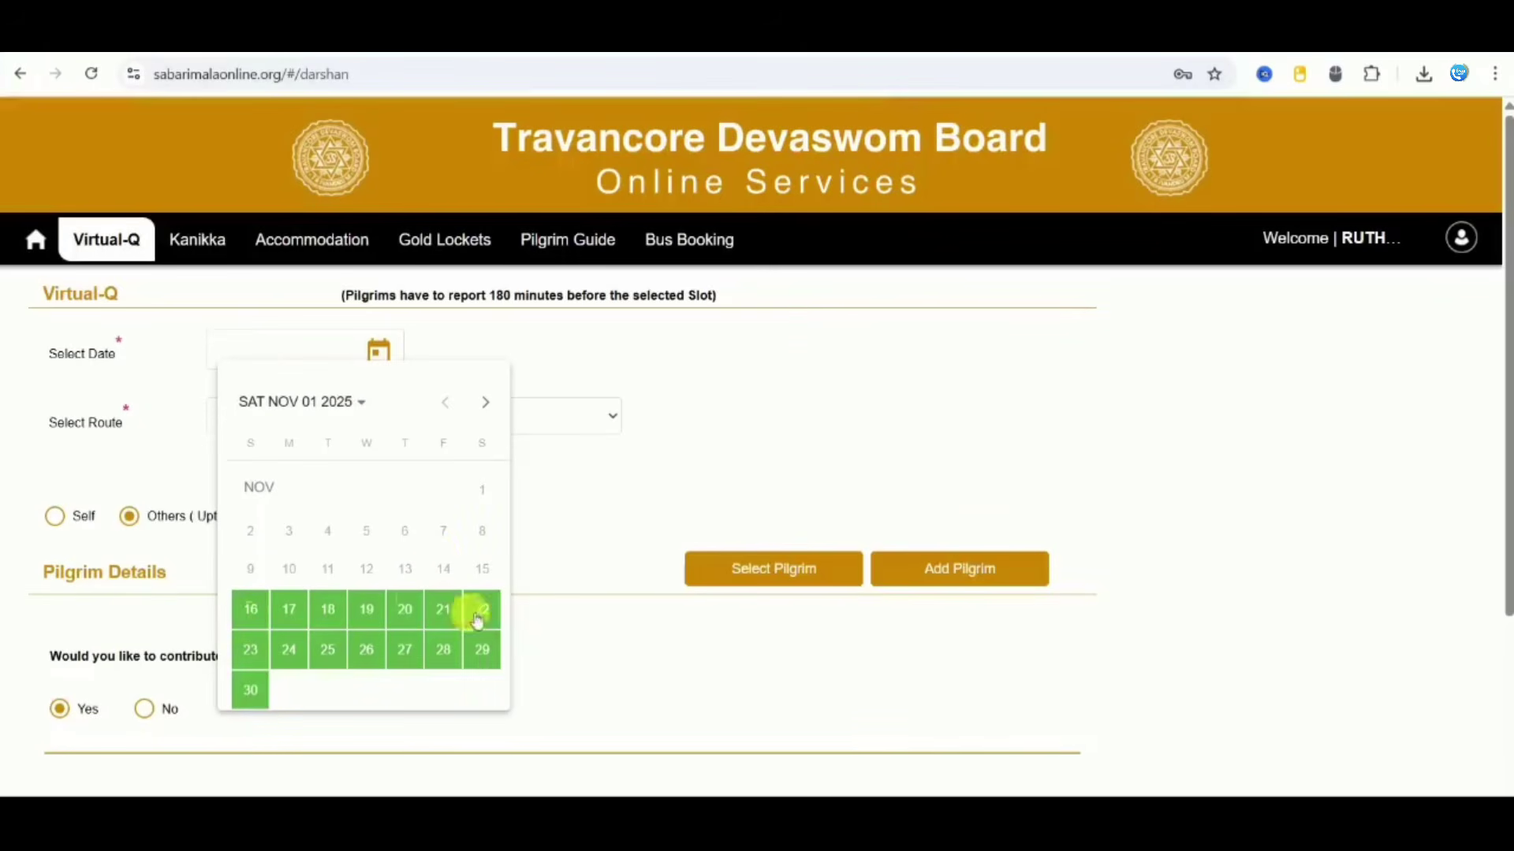
click(486, 404)
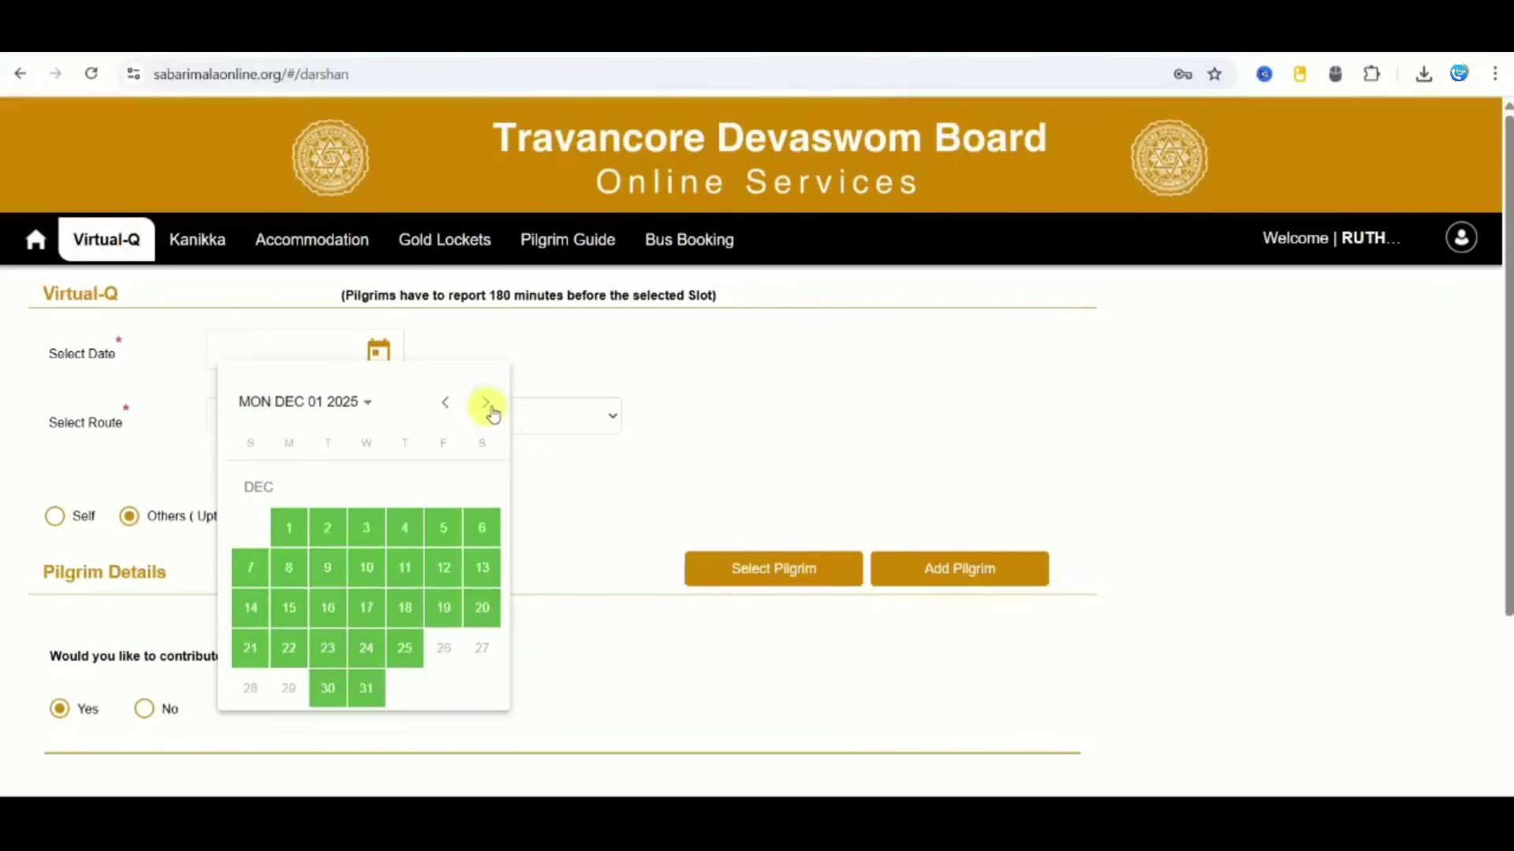
click(483, 608)
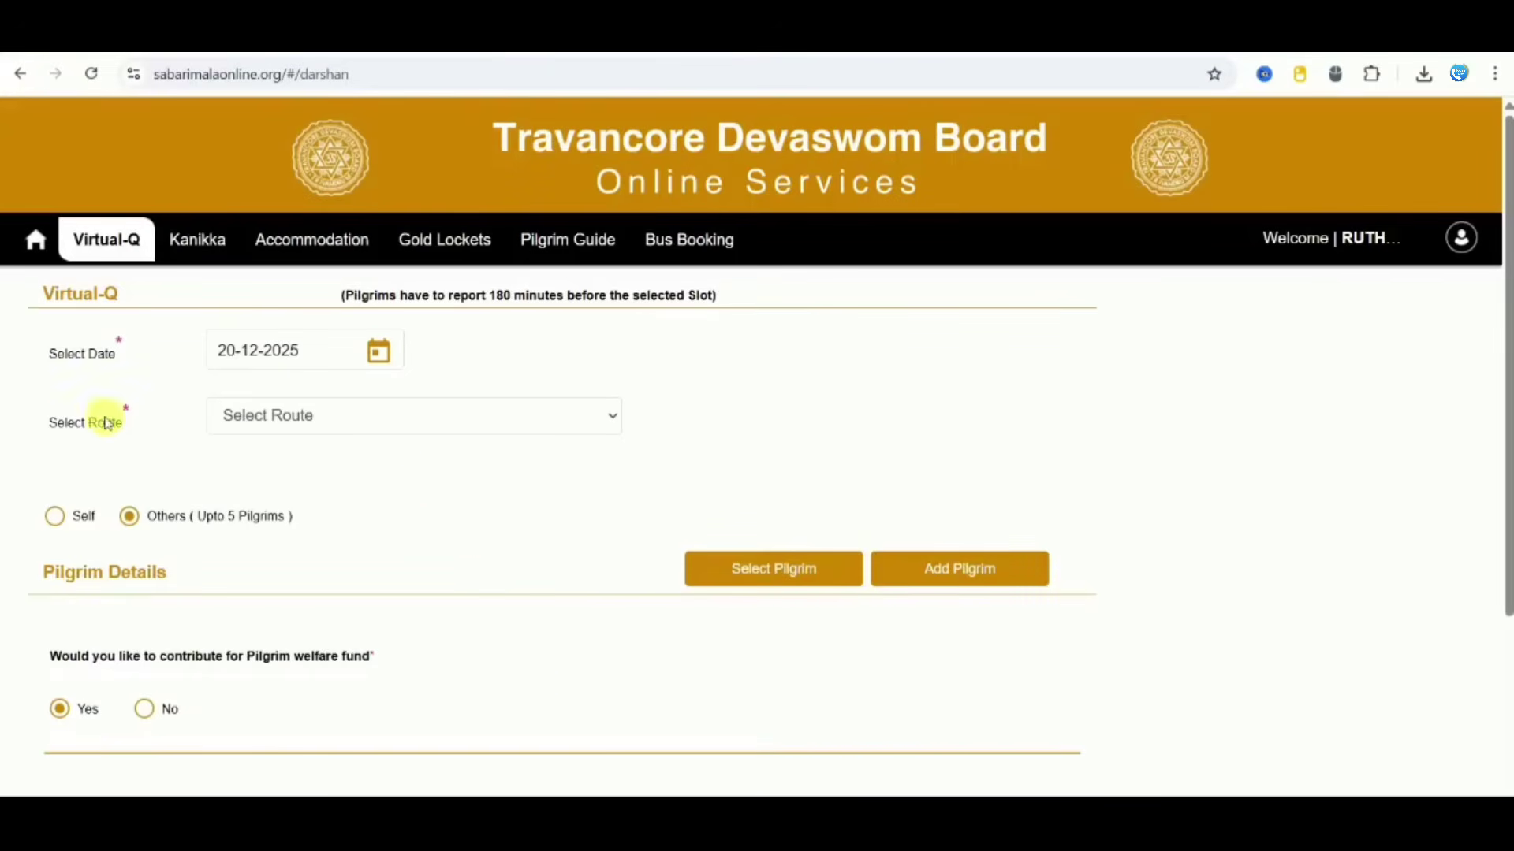
click(302, 417)
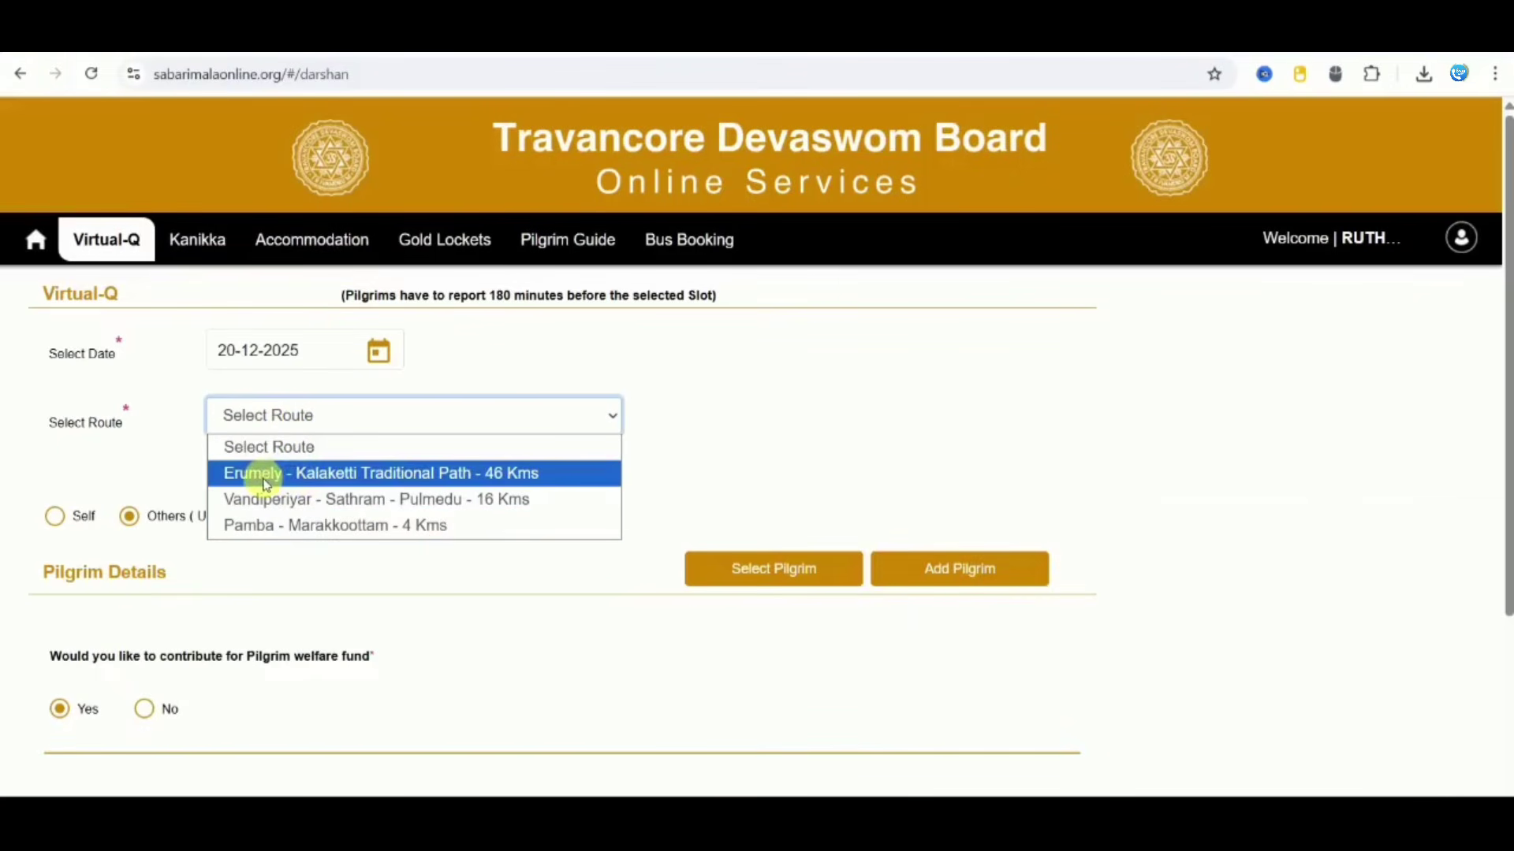
click(268, 525)
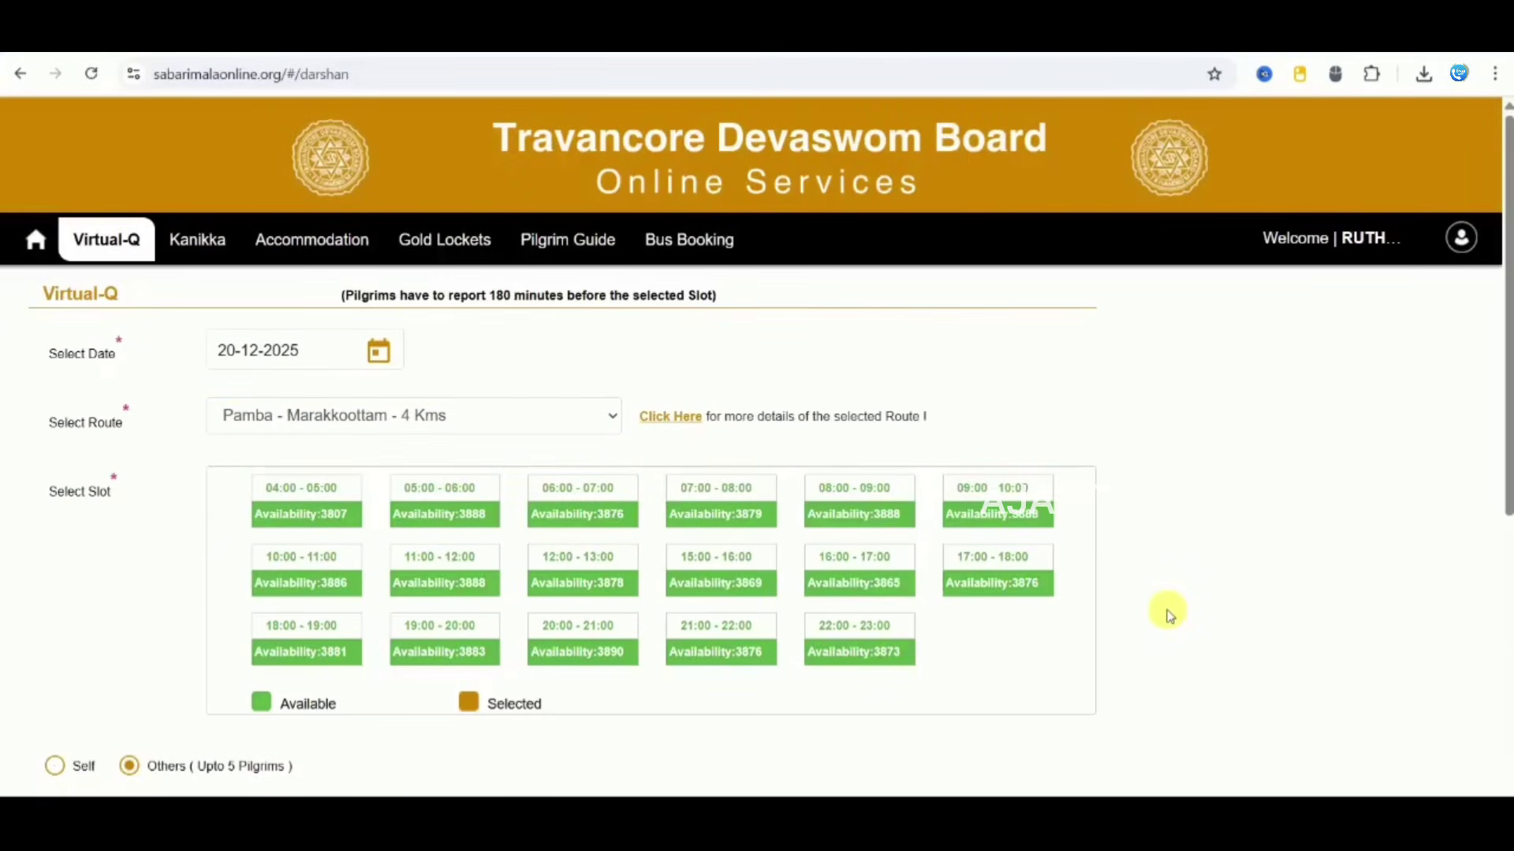
Step: Reserve the 17:00 - 18:00 slot and leave the booking set to Others (Upto 5 Pilgrims)
scroll(1169, 615, down, 1)
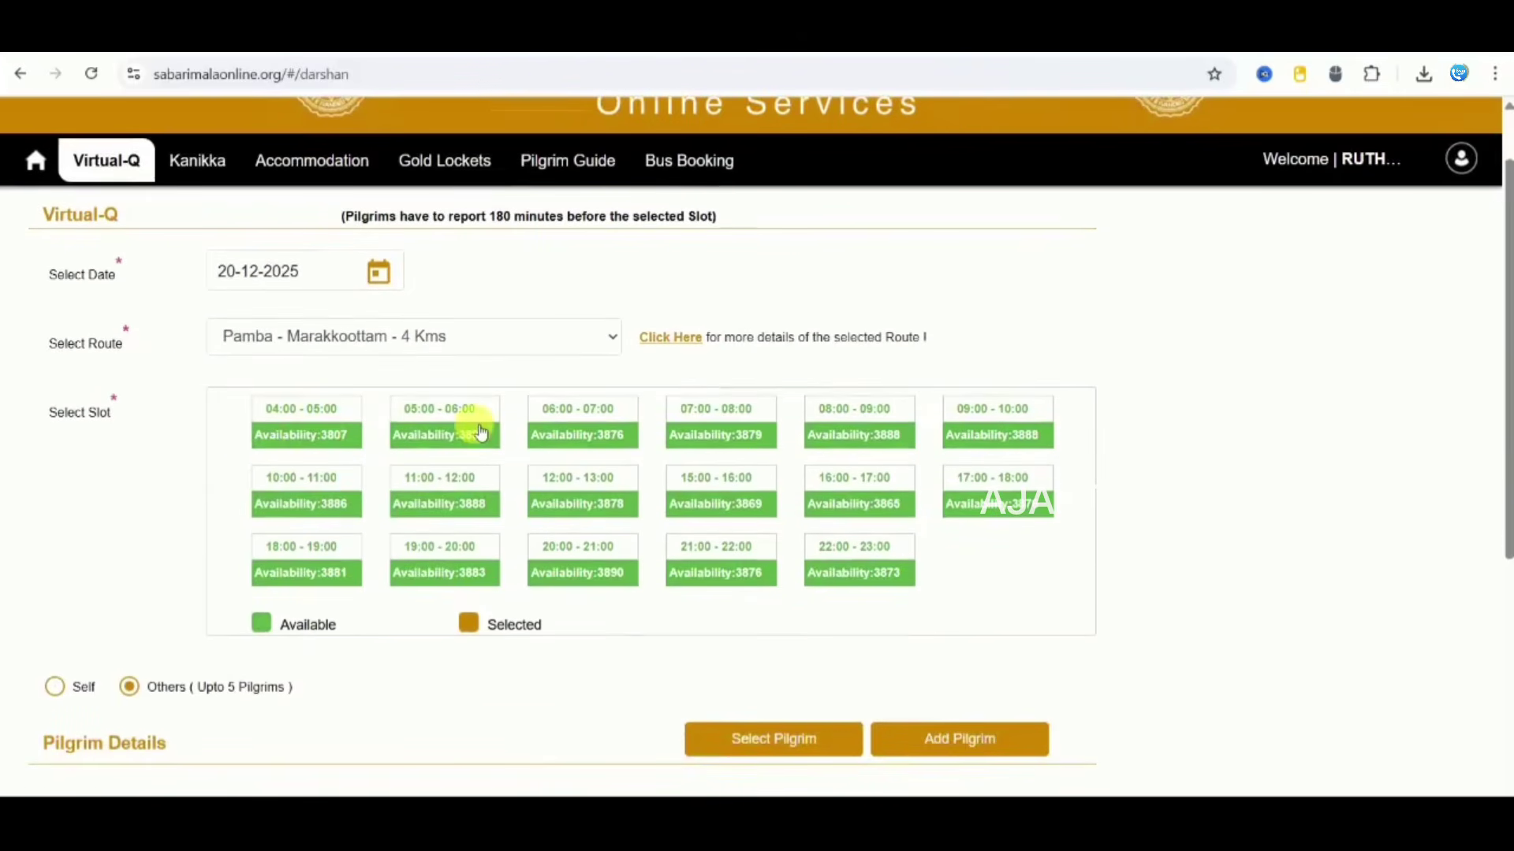
click(982, 494)
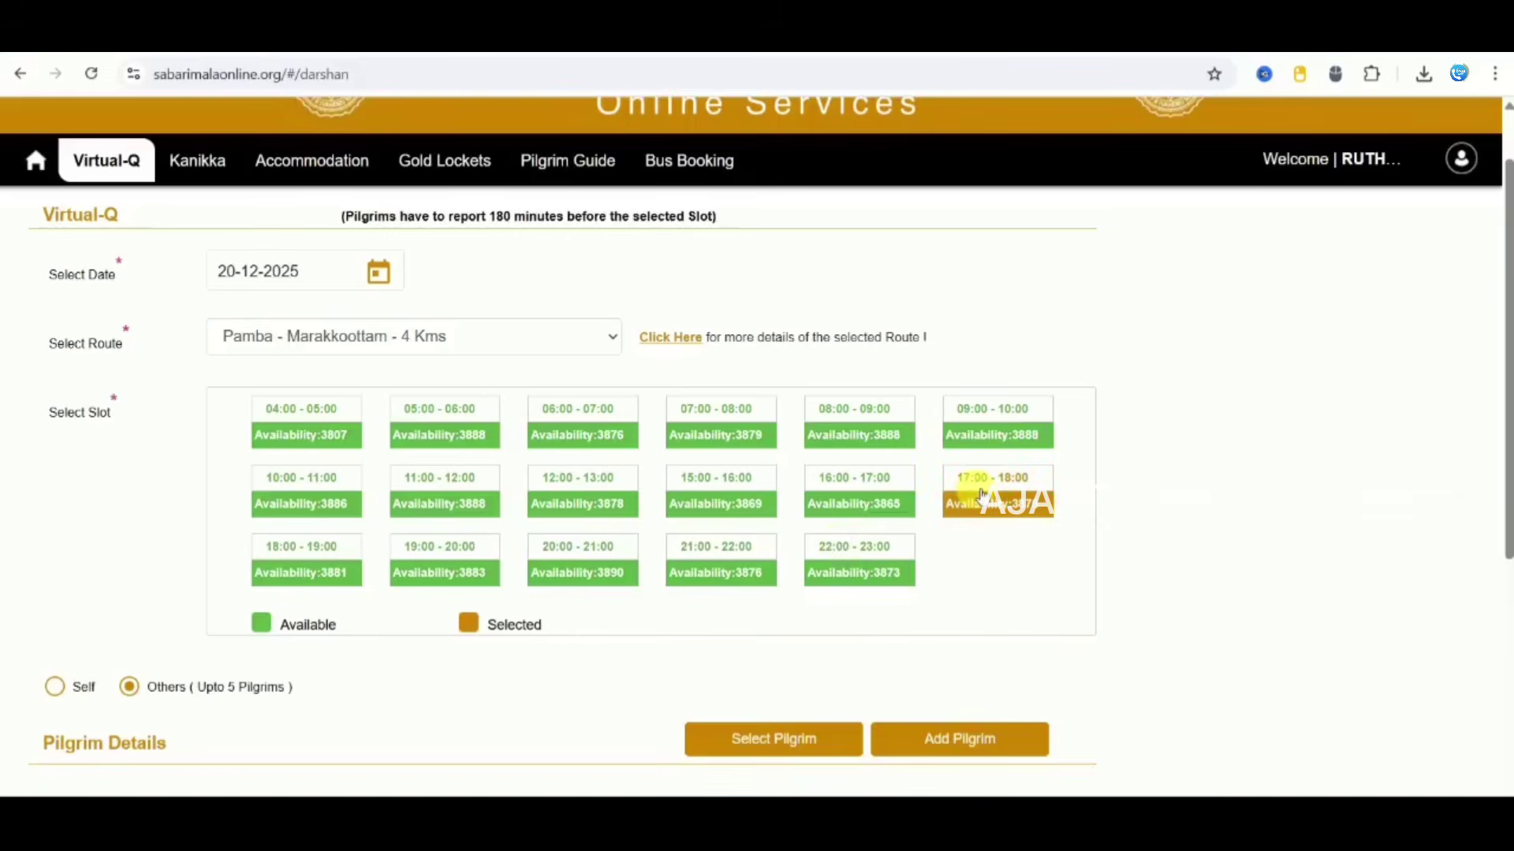
scroll(1179, 527, down, 3)
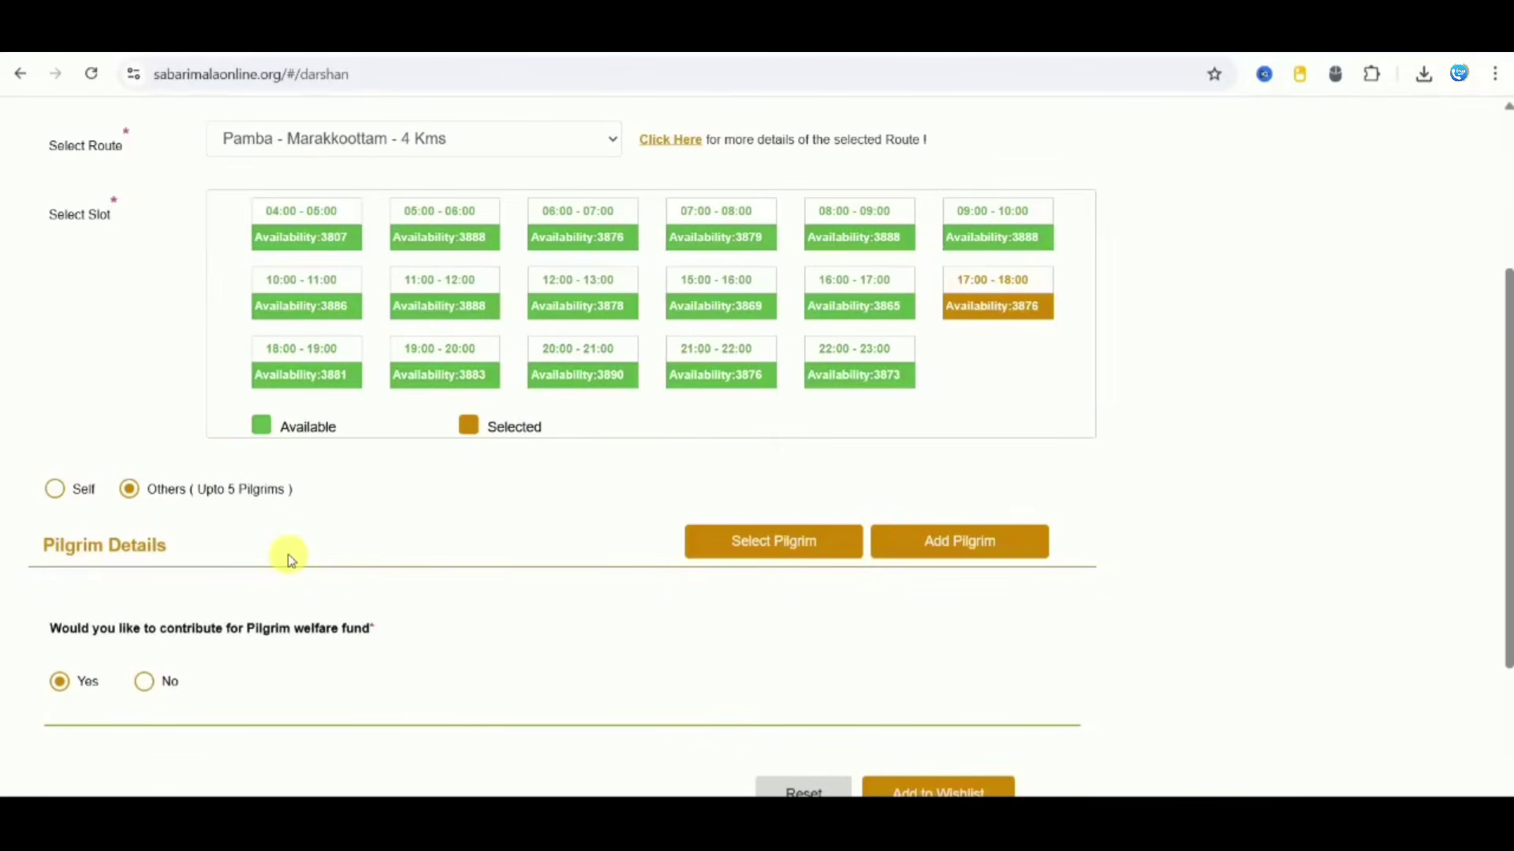
click(55, 489)
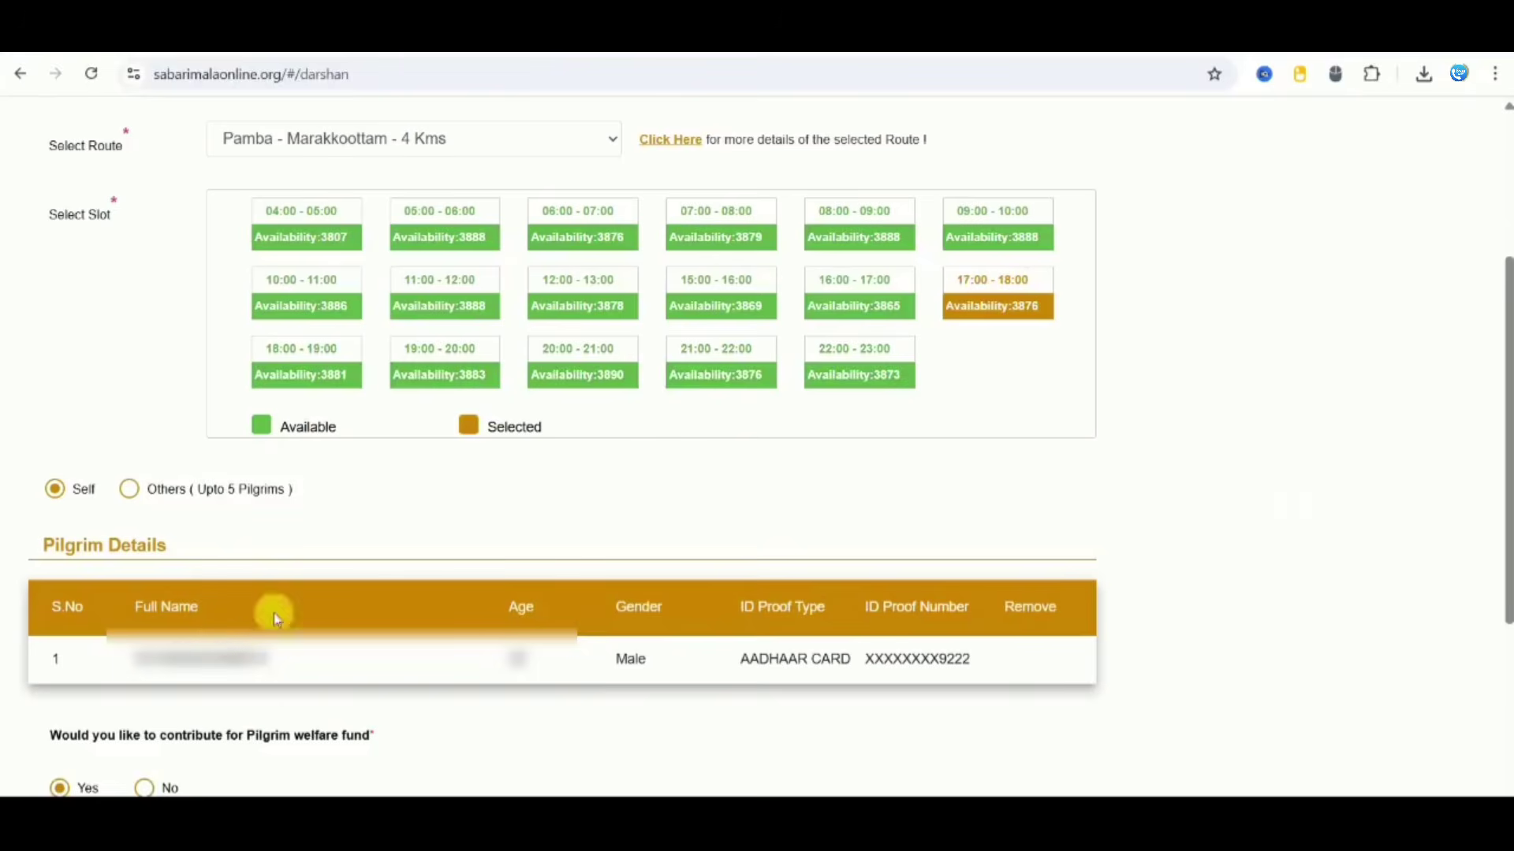
click(130, 490)
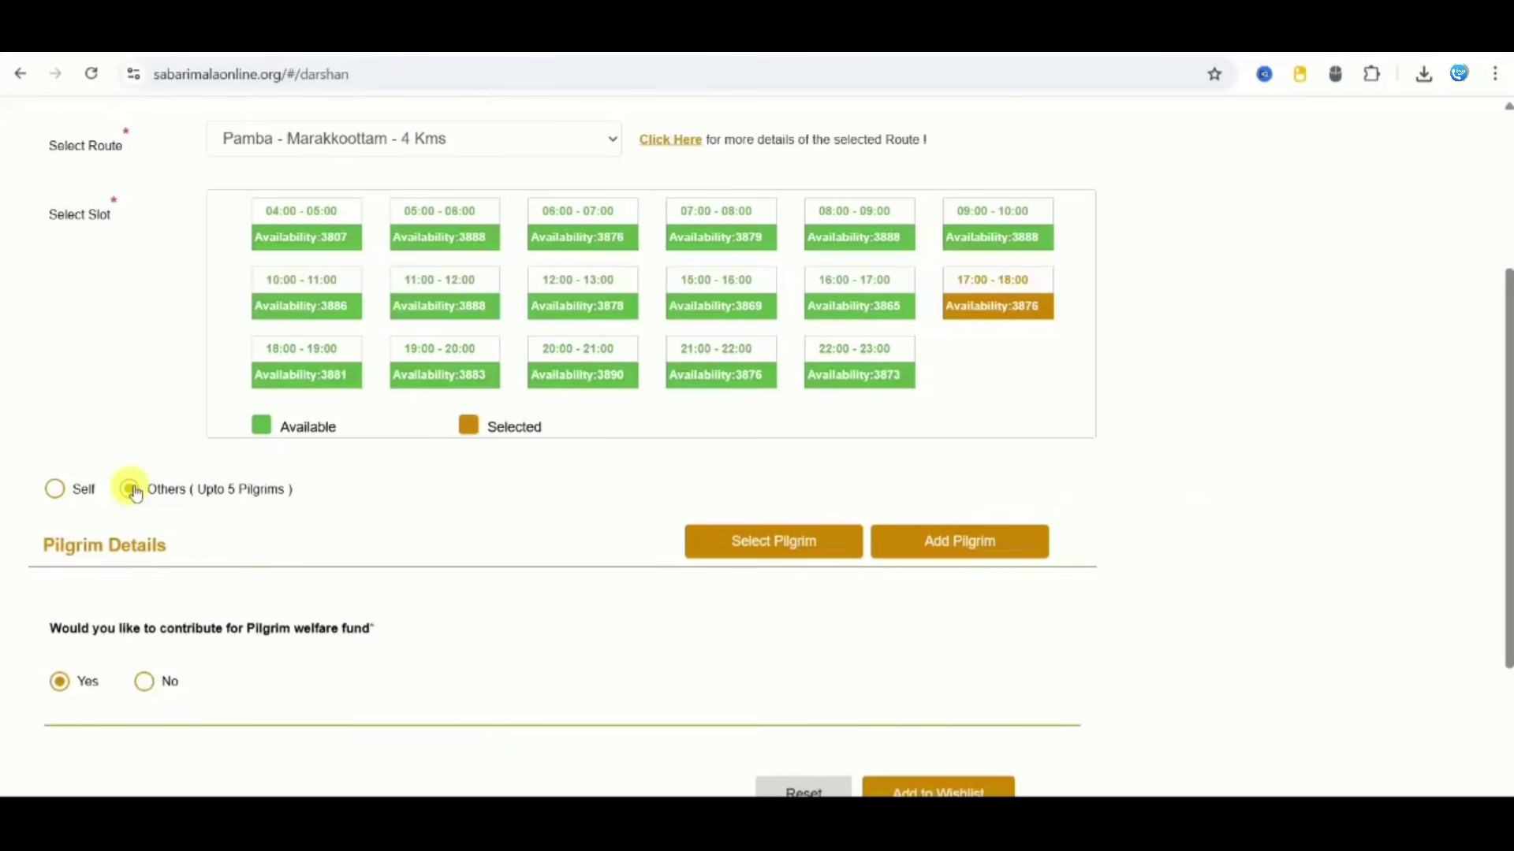
Step: Add a pilgrim with their first and last name, Male gender and birth date 22-4-2004
click(995, 546)
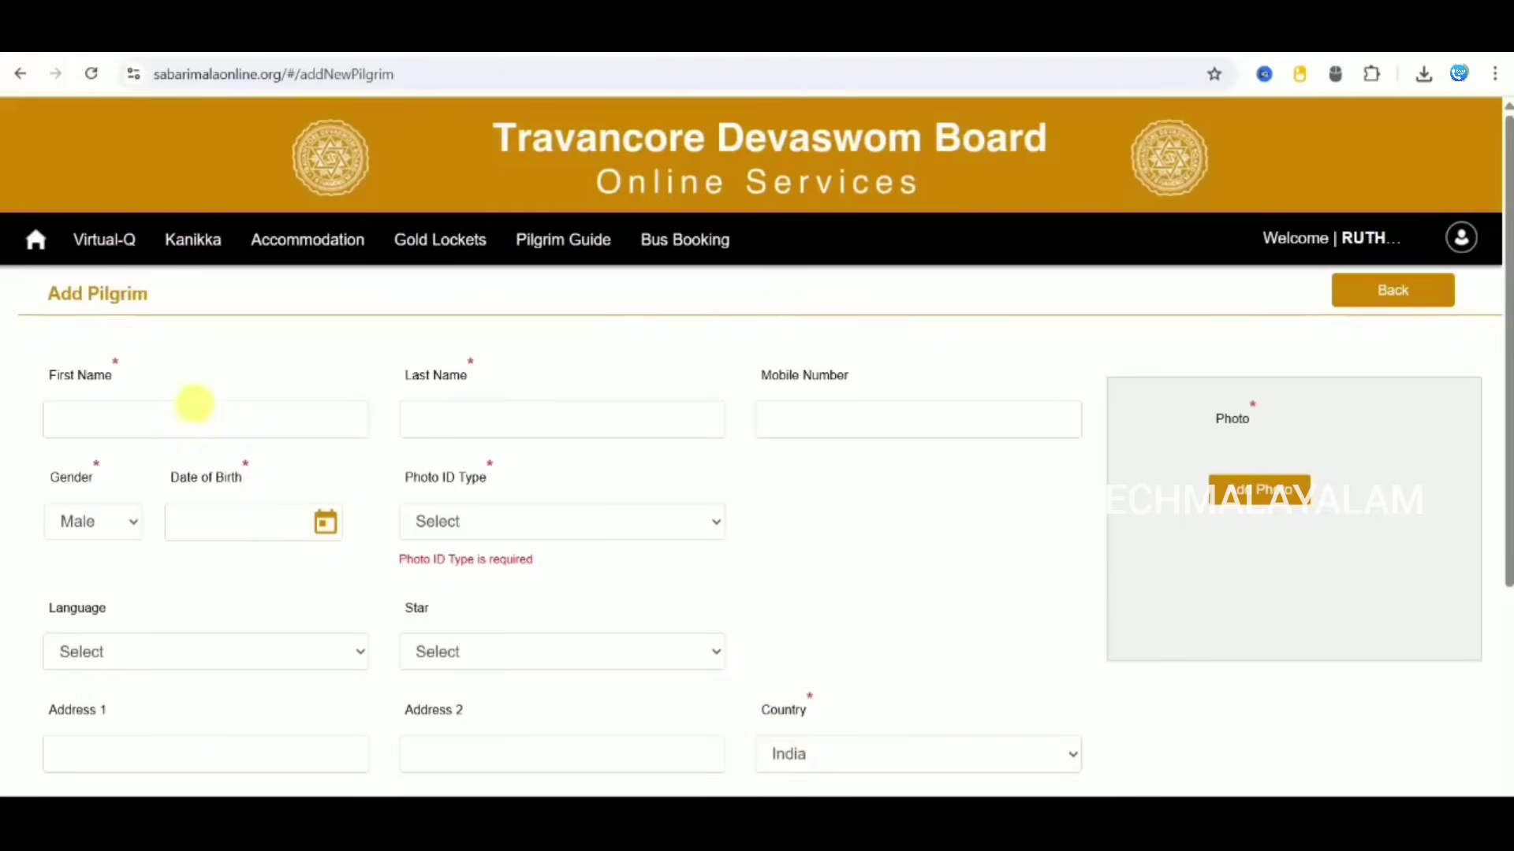
click(186, 428)
text(XXXXX)
click(434, 424)
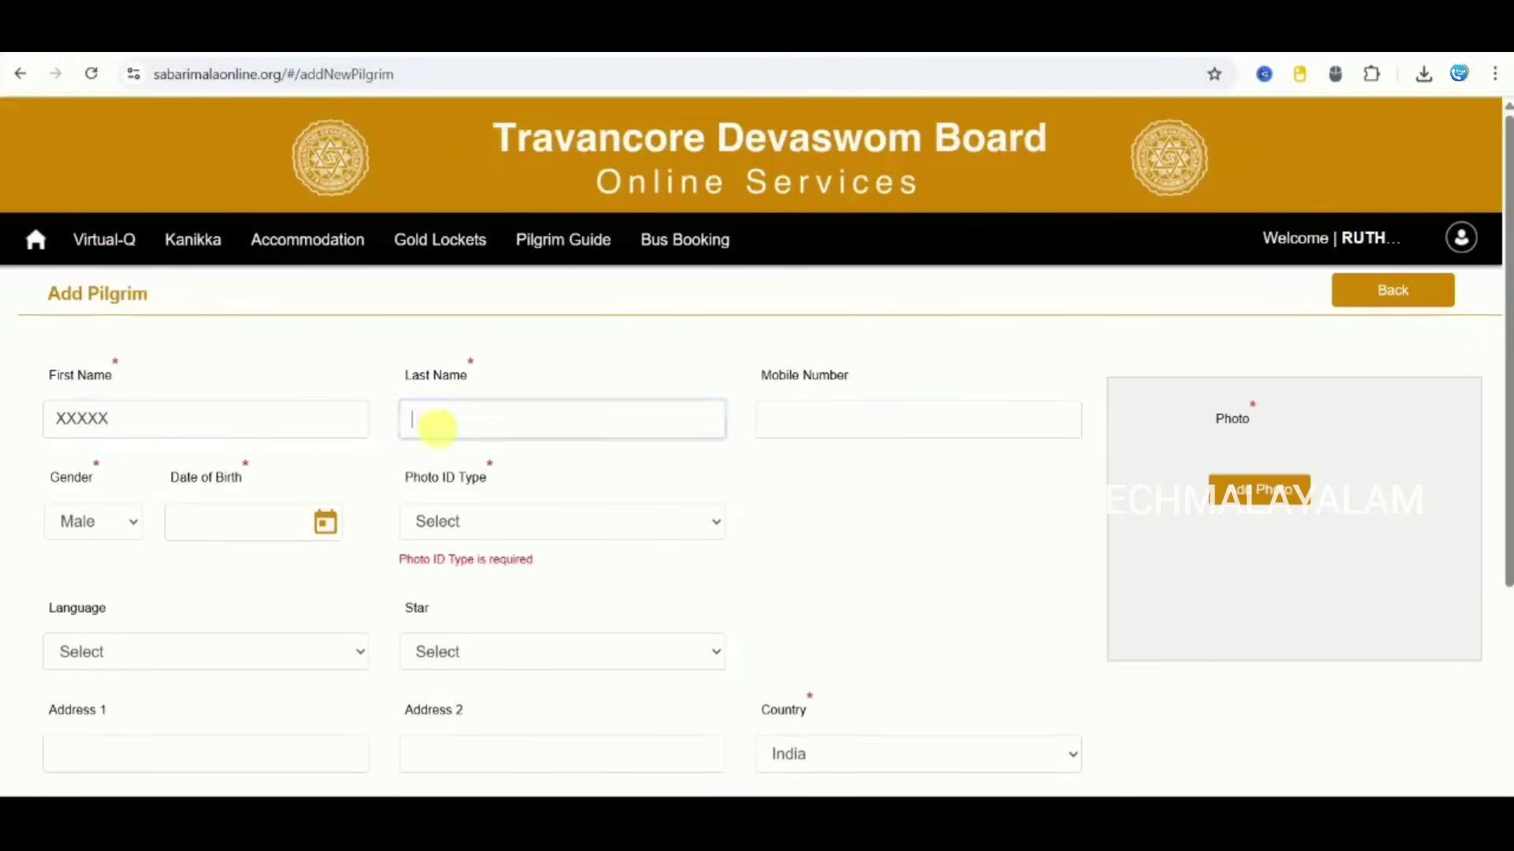
text(XXX)
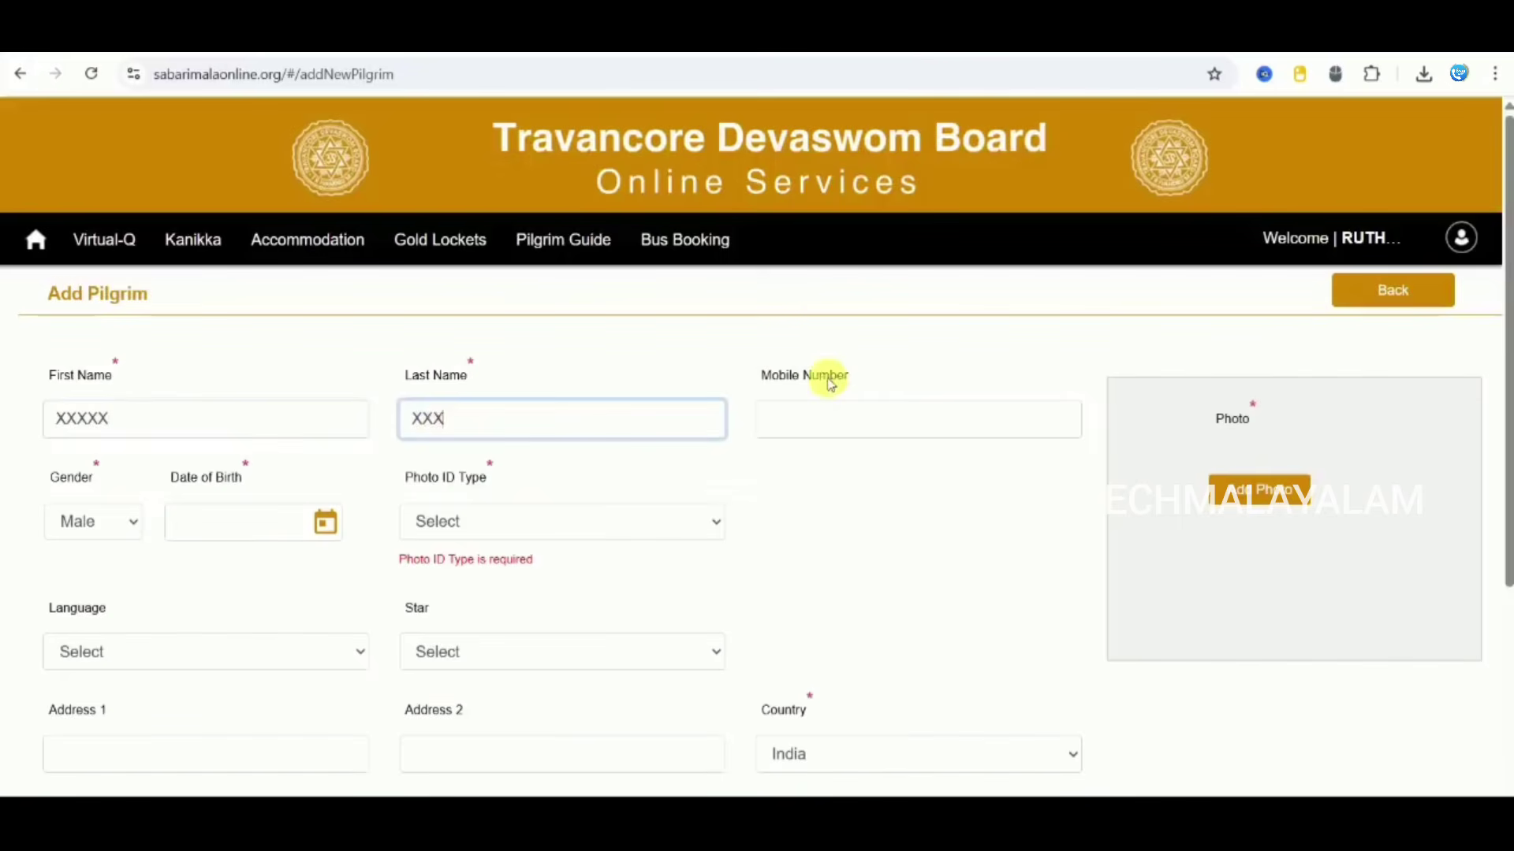
click(838, 522)
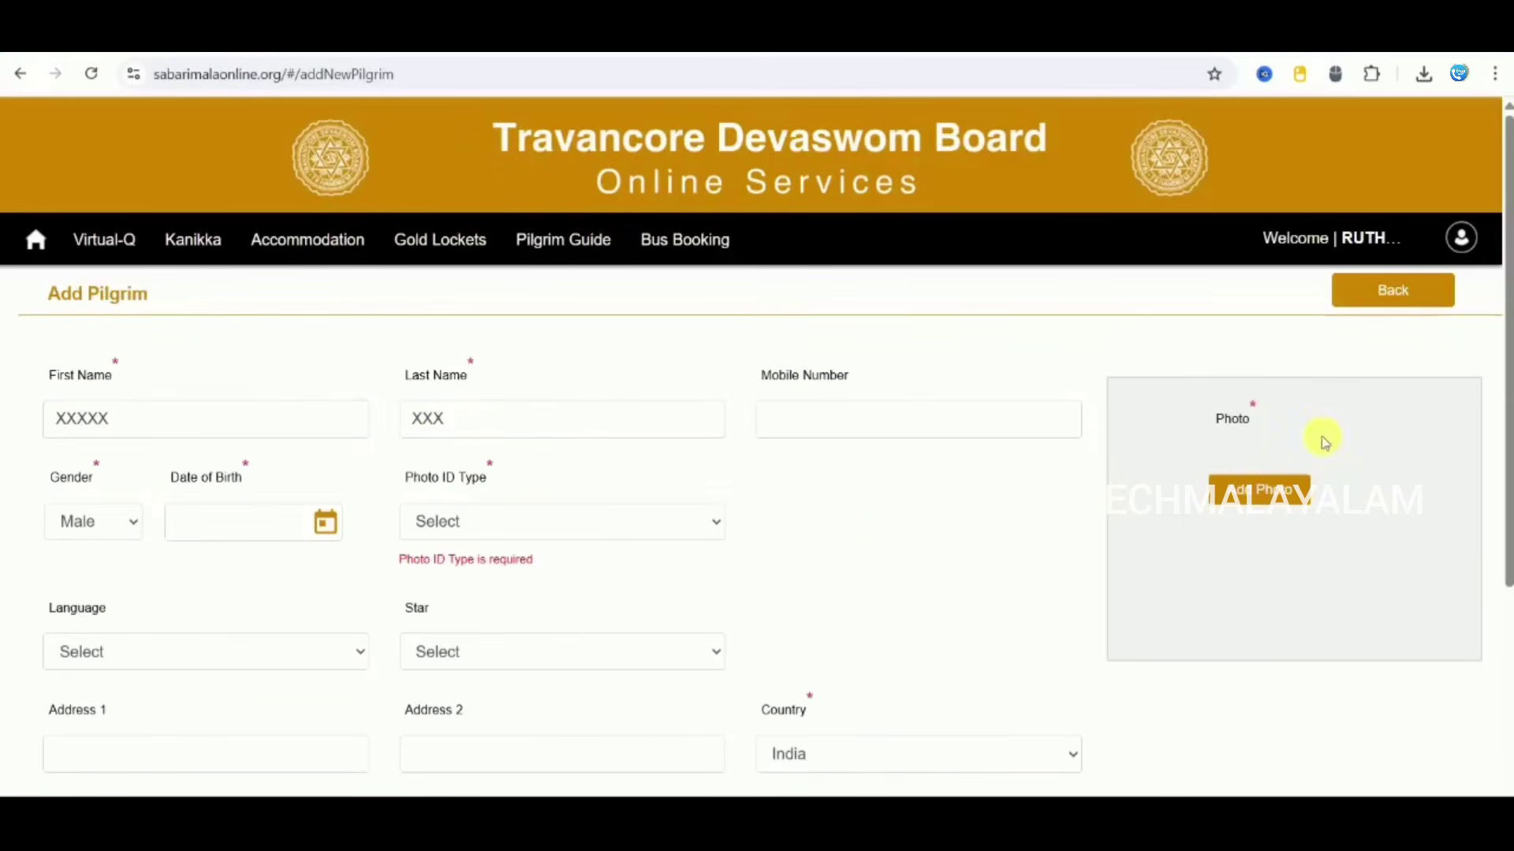
click(95, 522)
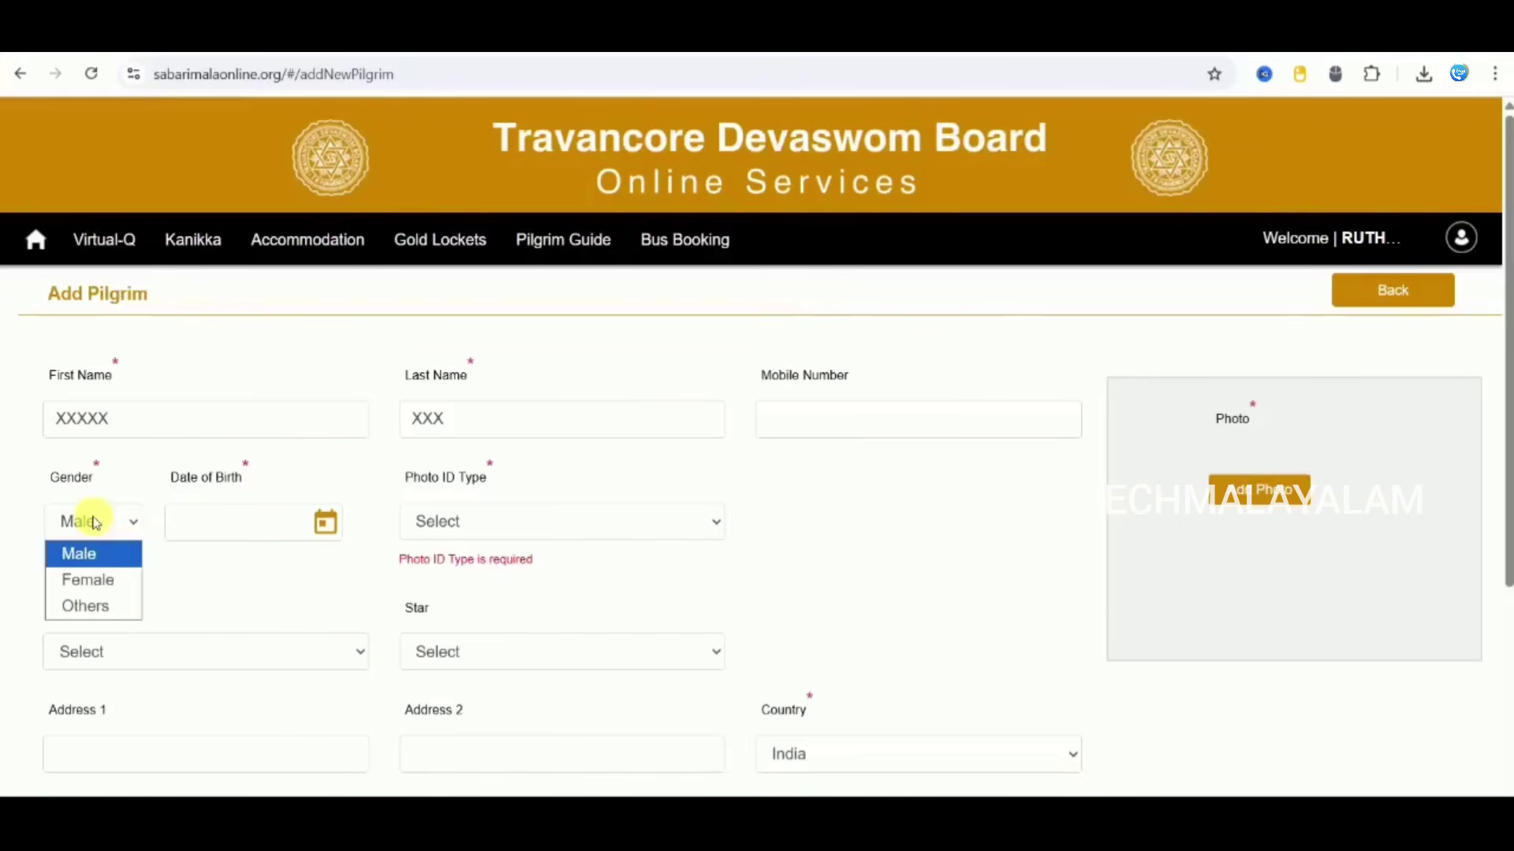
click(86, 554)
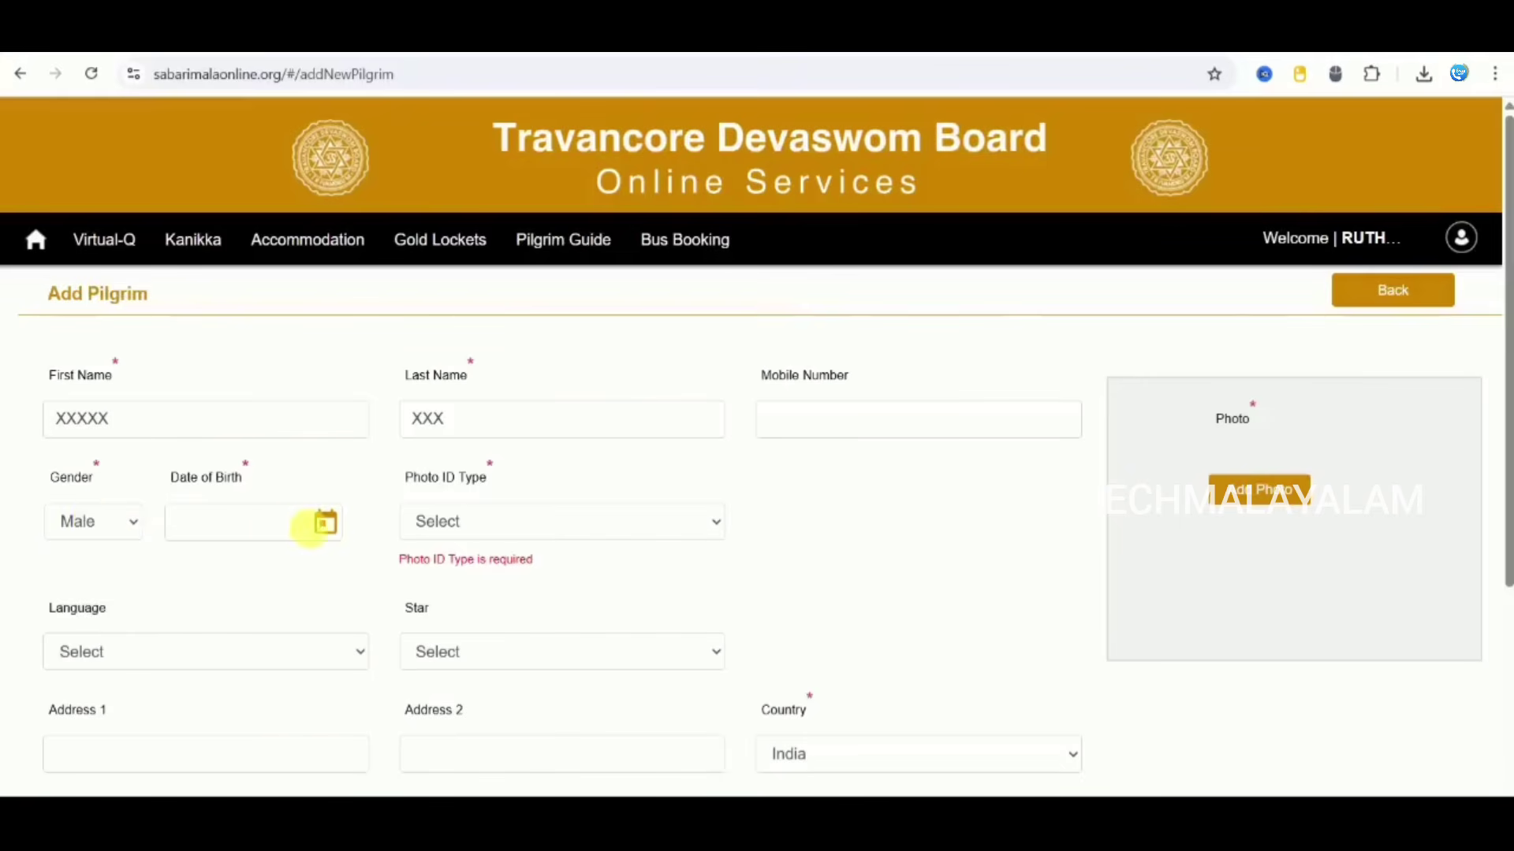
click(324, 524)
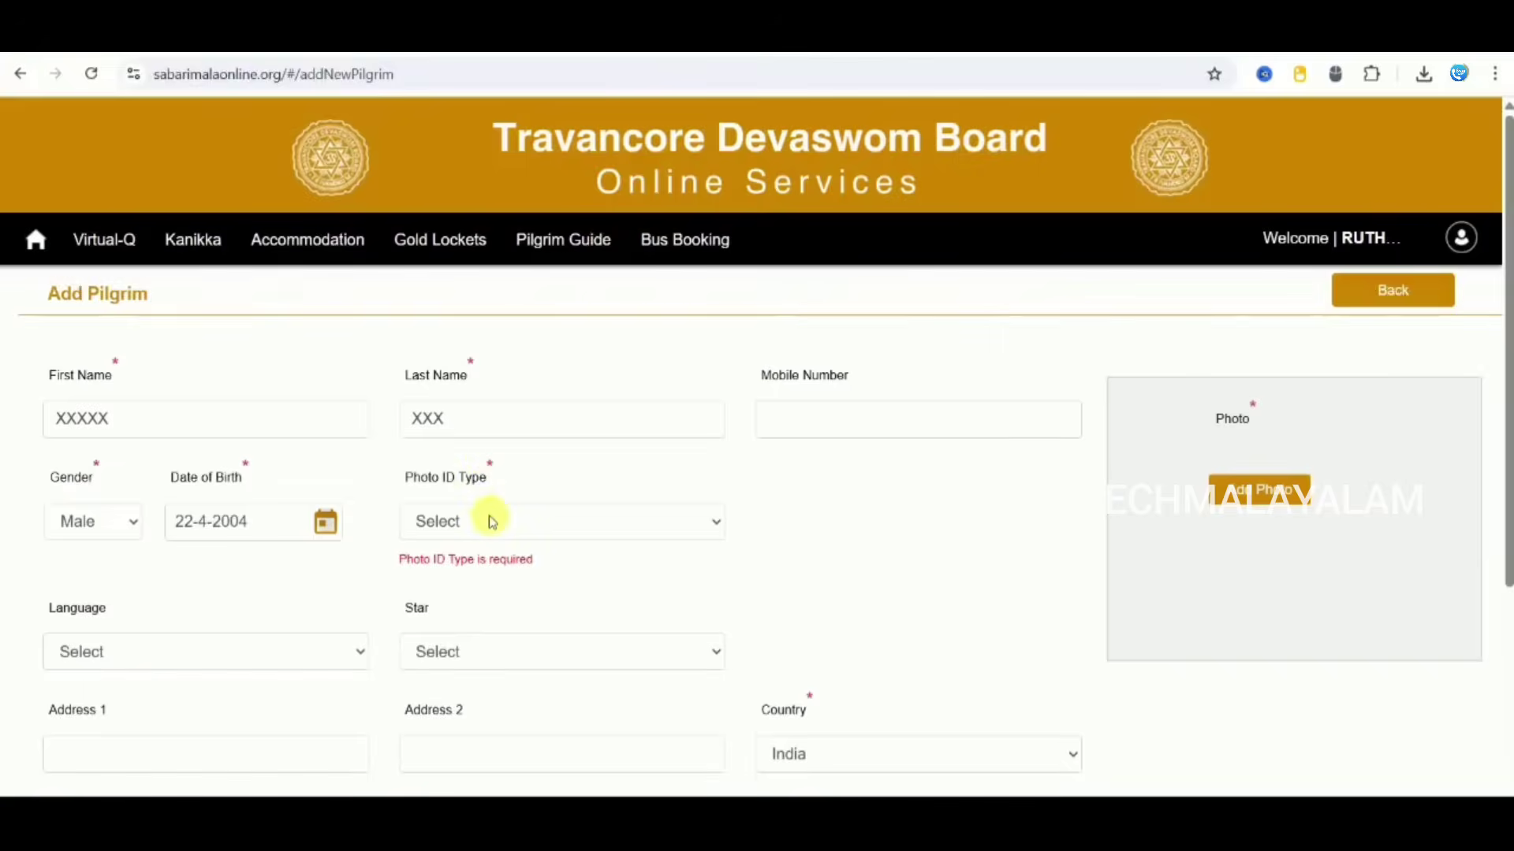
click(491, 521)
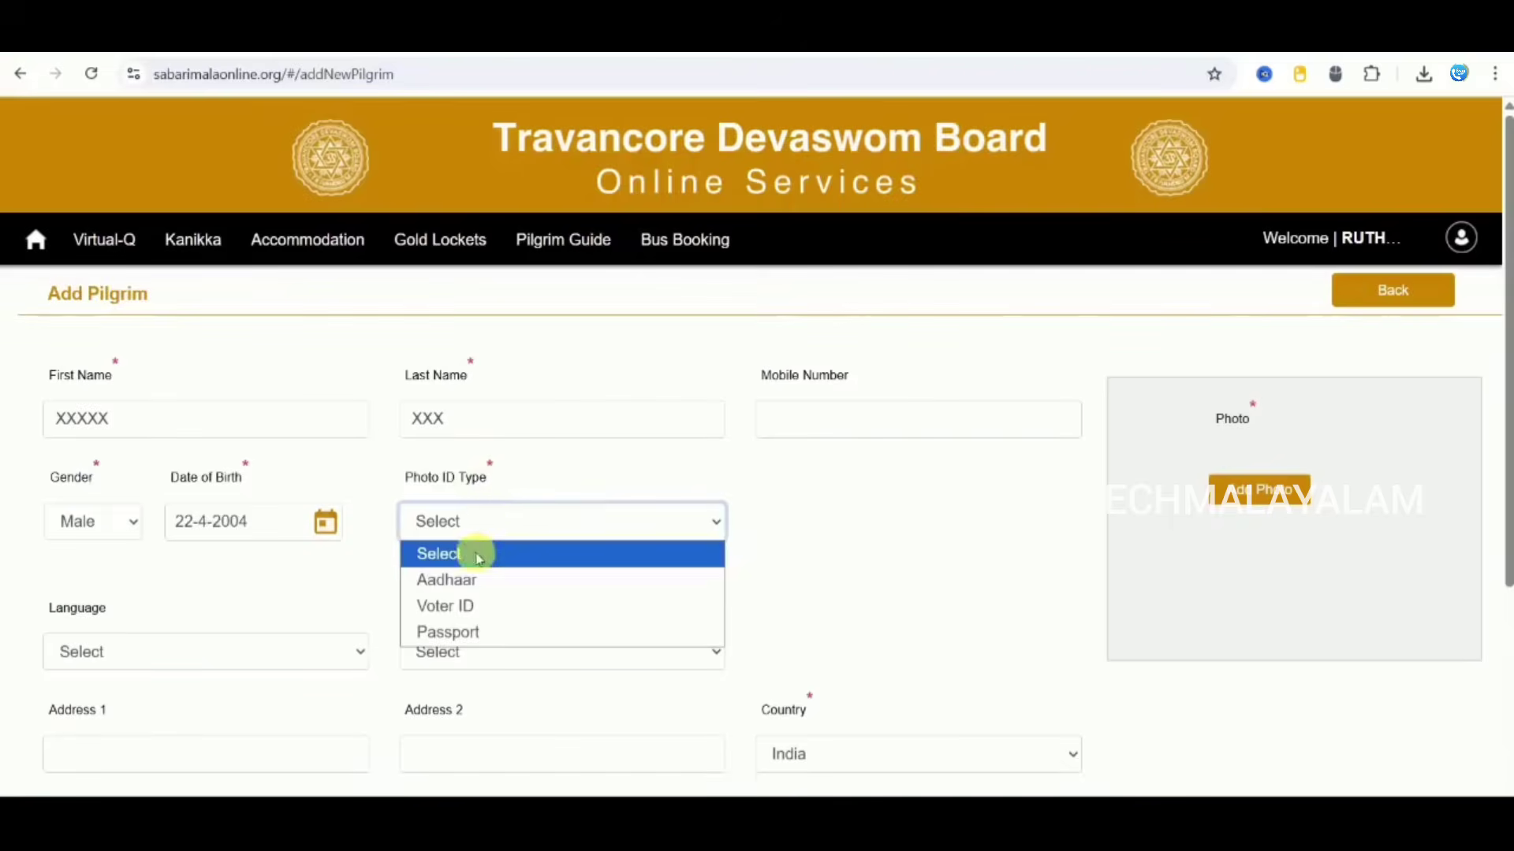
Step: Set the pilgrim's photo ID type to Aadhaar and language to Tamil, leaving birth star unset
click(463, 581)
scroll(725, 597, down, 4)
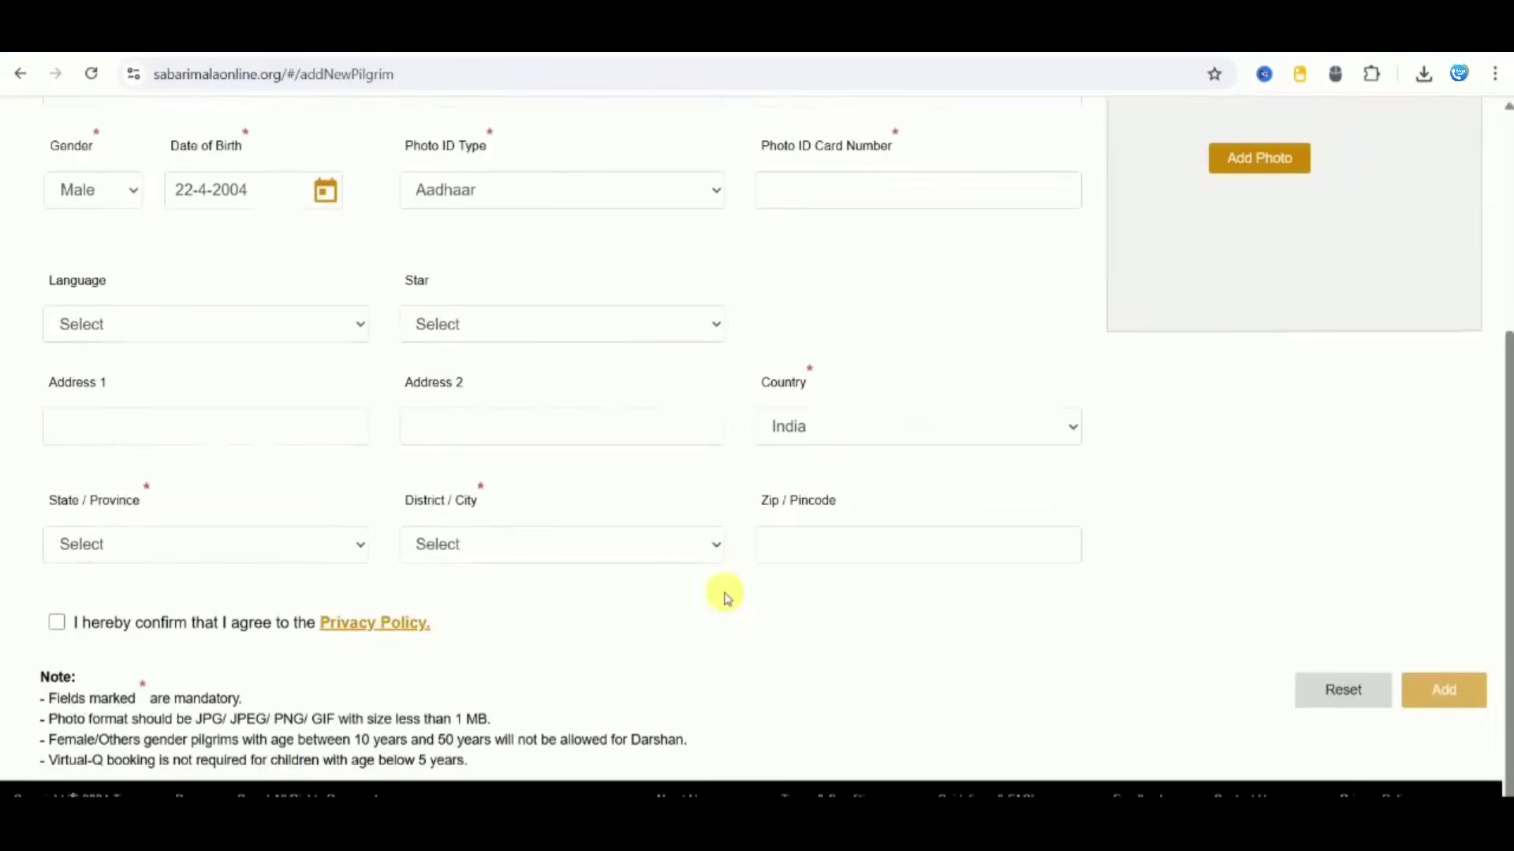
click(245, 327)
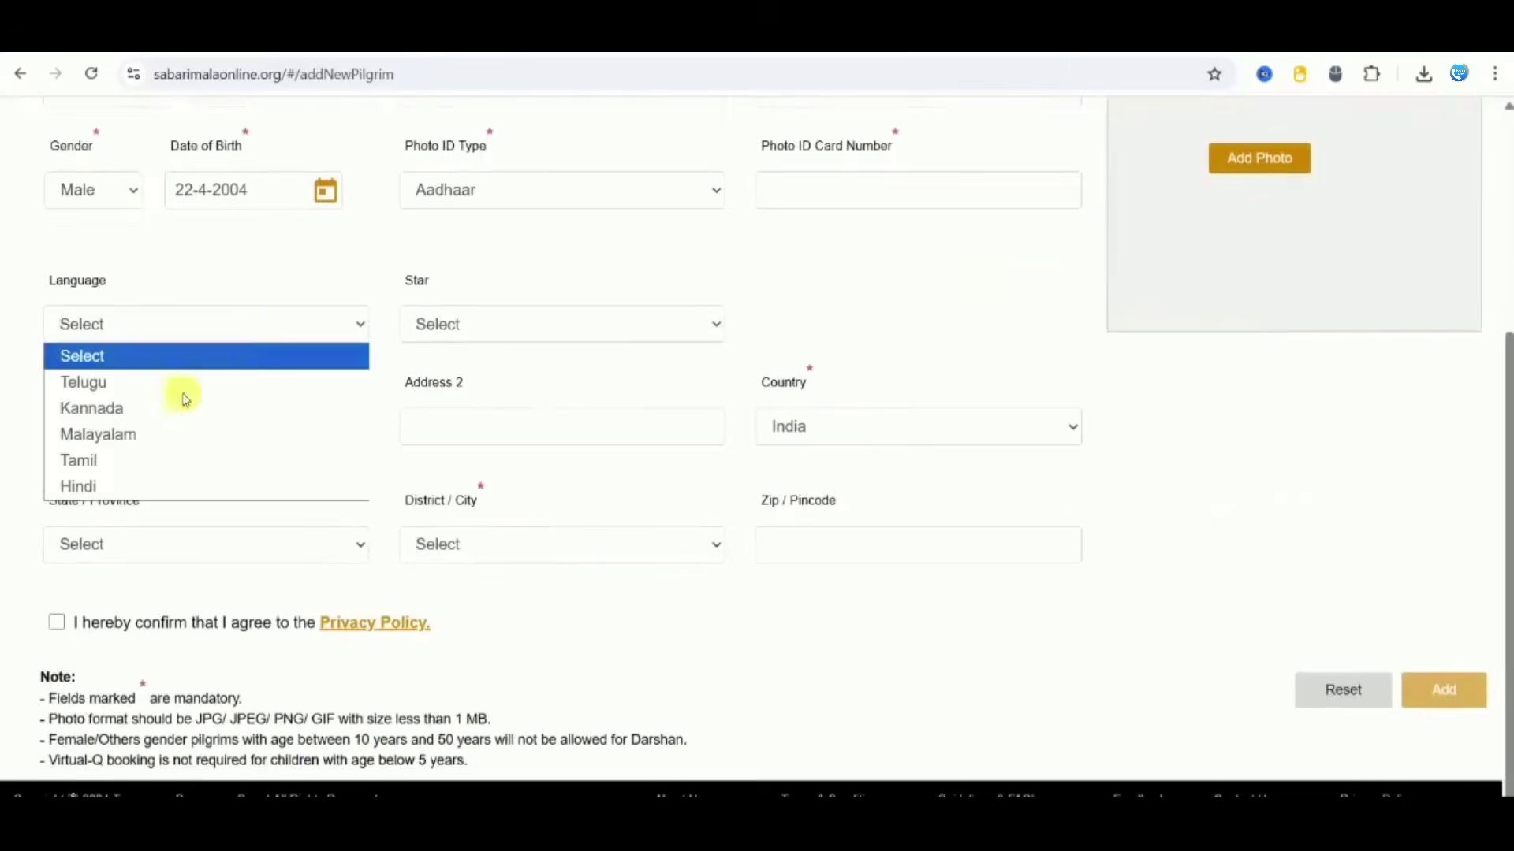
click(152, 460)
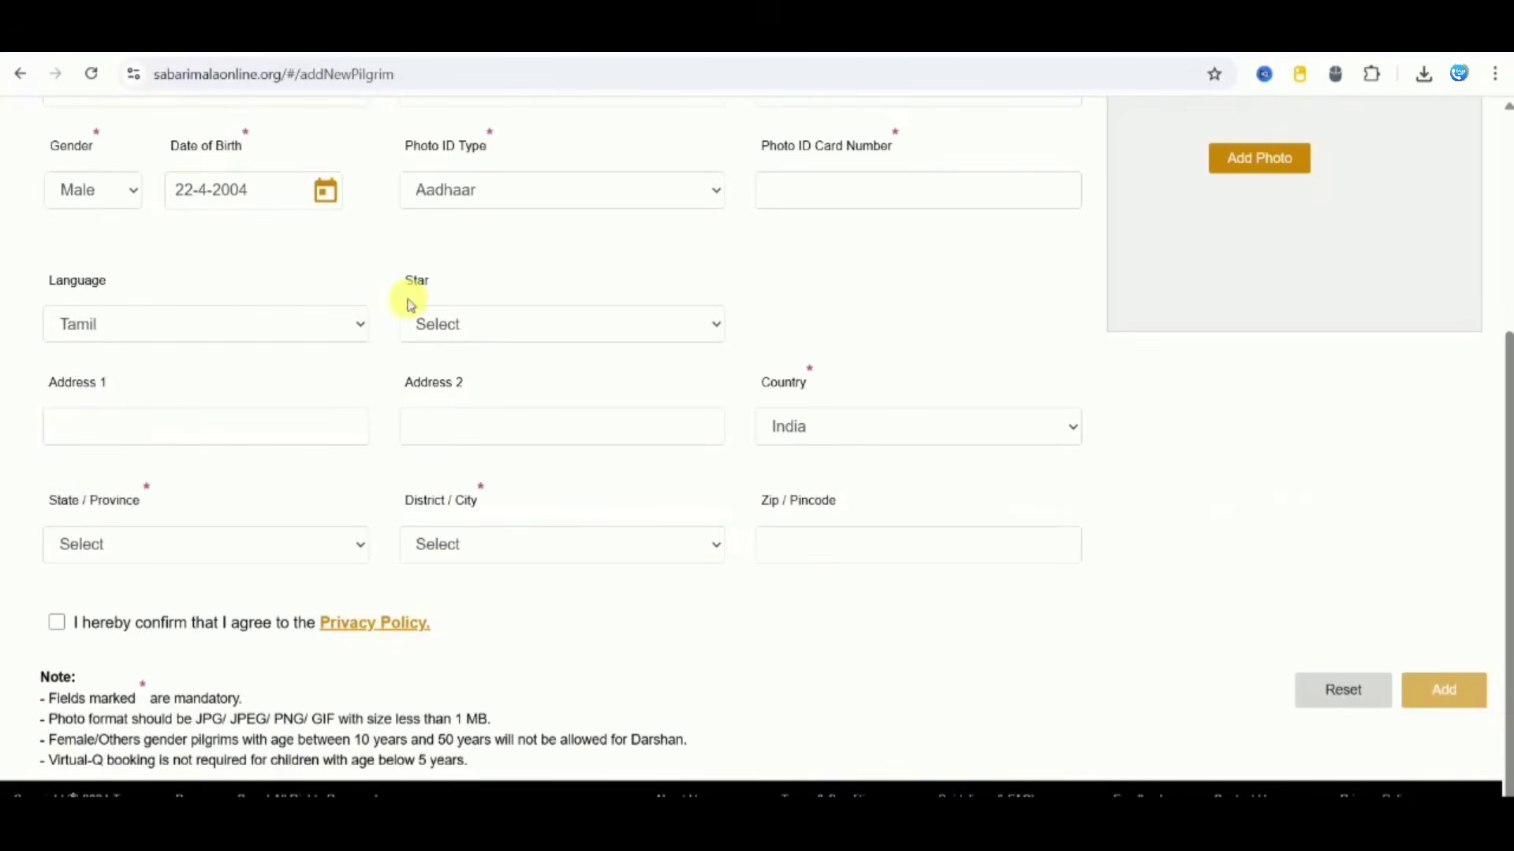
click(466, 324)
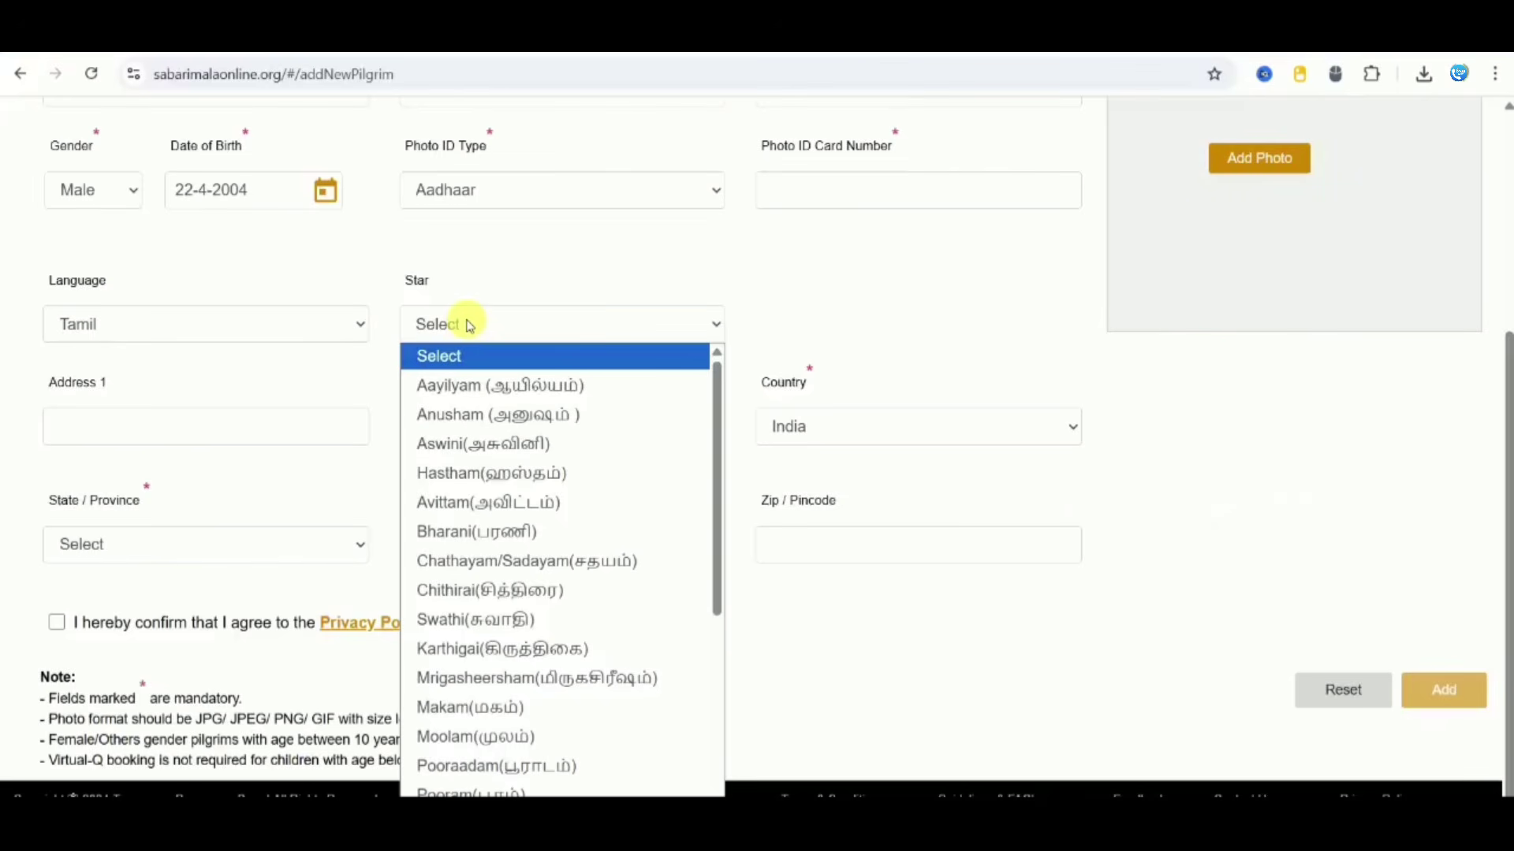
click(130, 449)
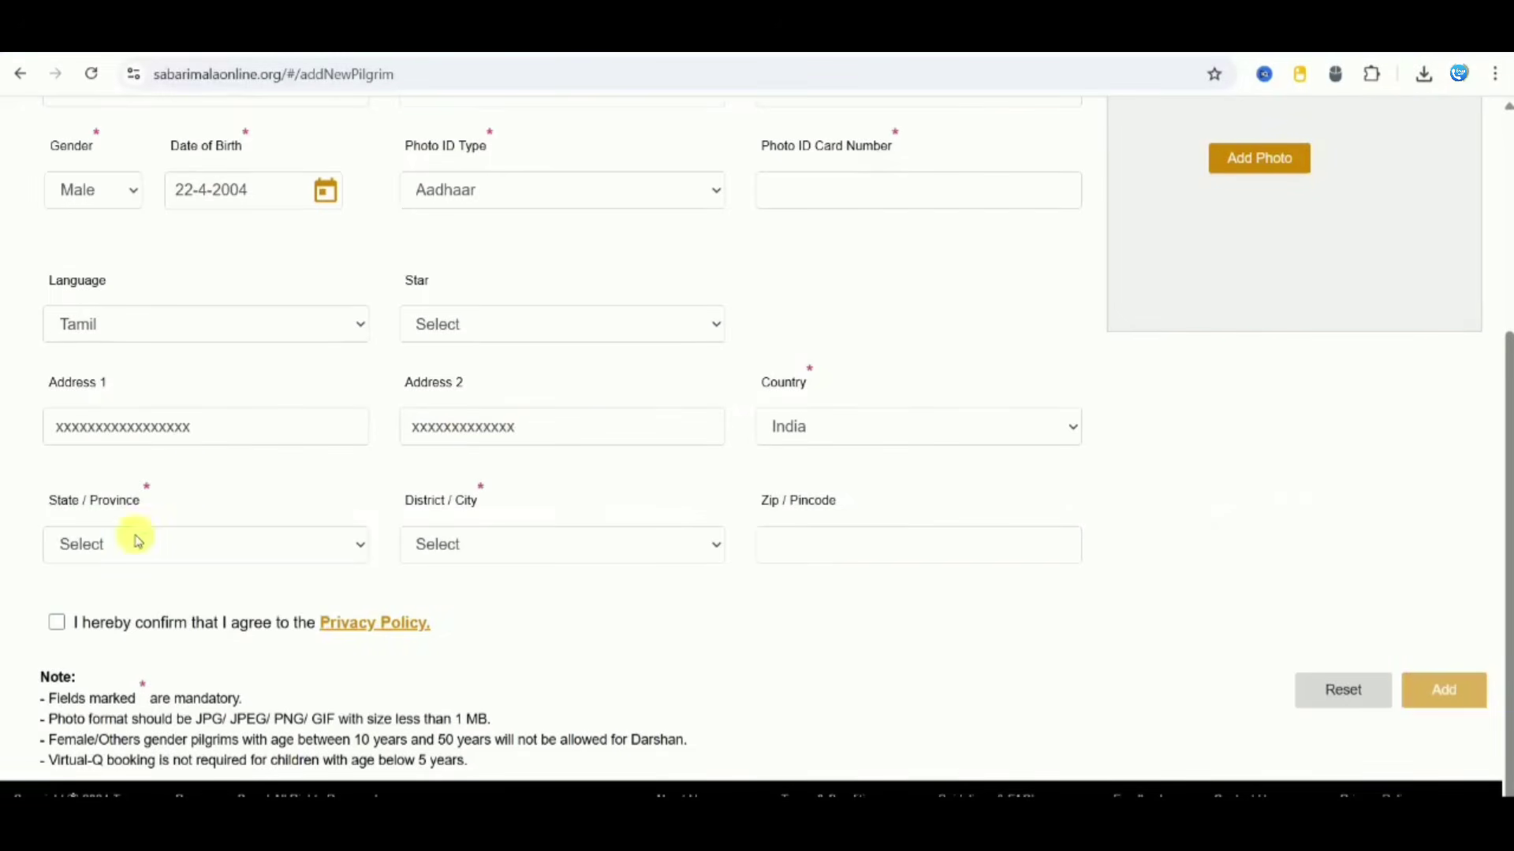
Step: Set the state to Tamil Nadu, choose the district, enter the pincode, and accept the privacy policy
click(136, 543)
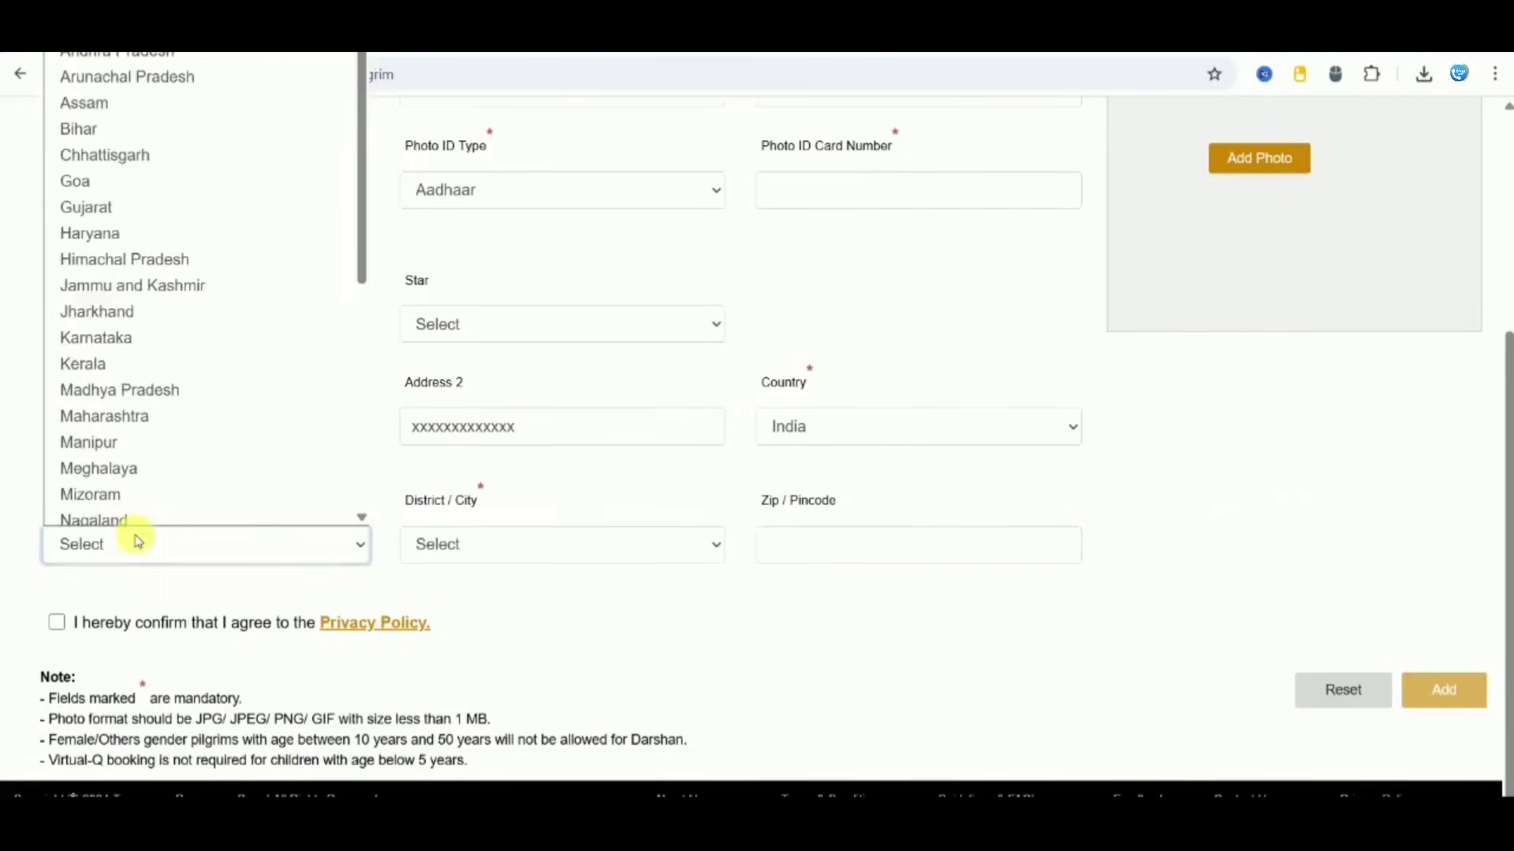
scroll(134, 524, down, 2)
click(134, 513)
click(556, 516)
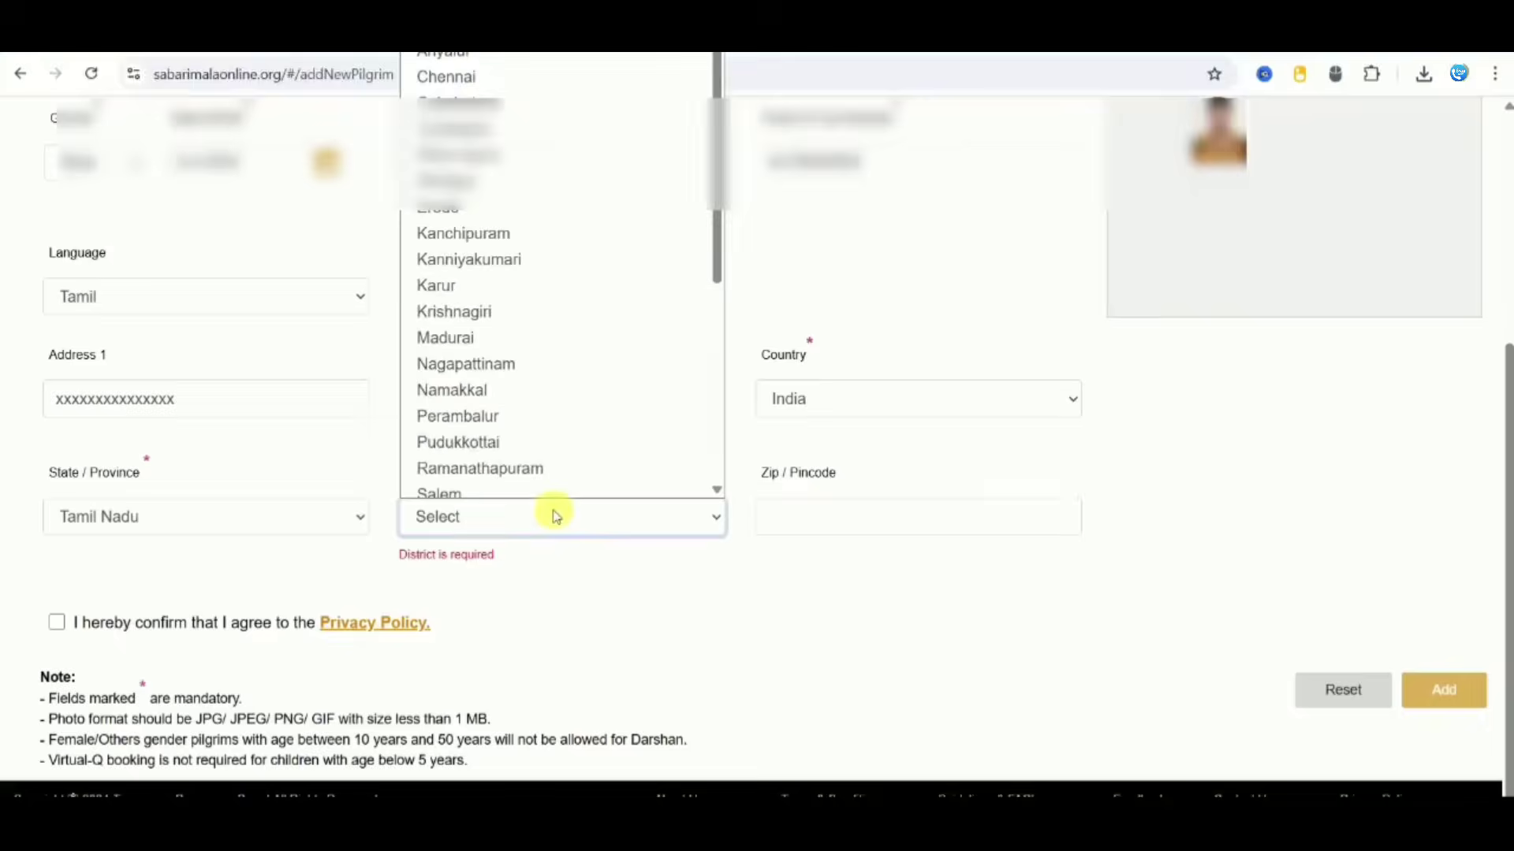
scroll(719, 462, down, 5)
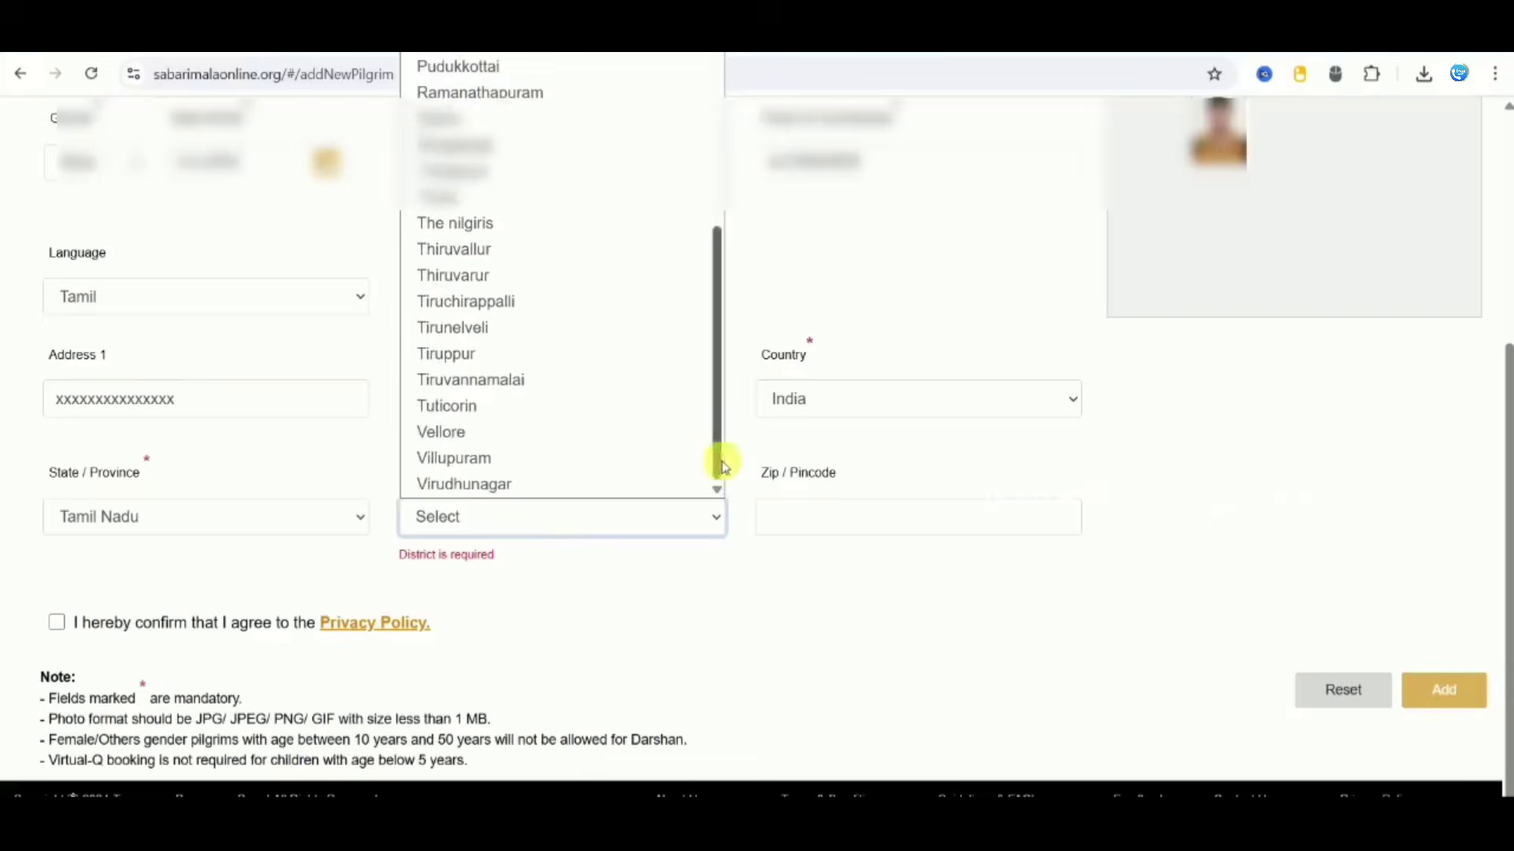
click(610, 384)
click(842, 545)
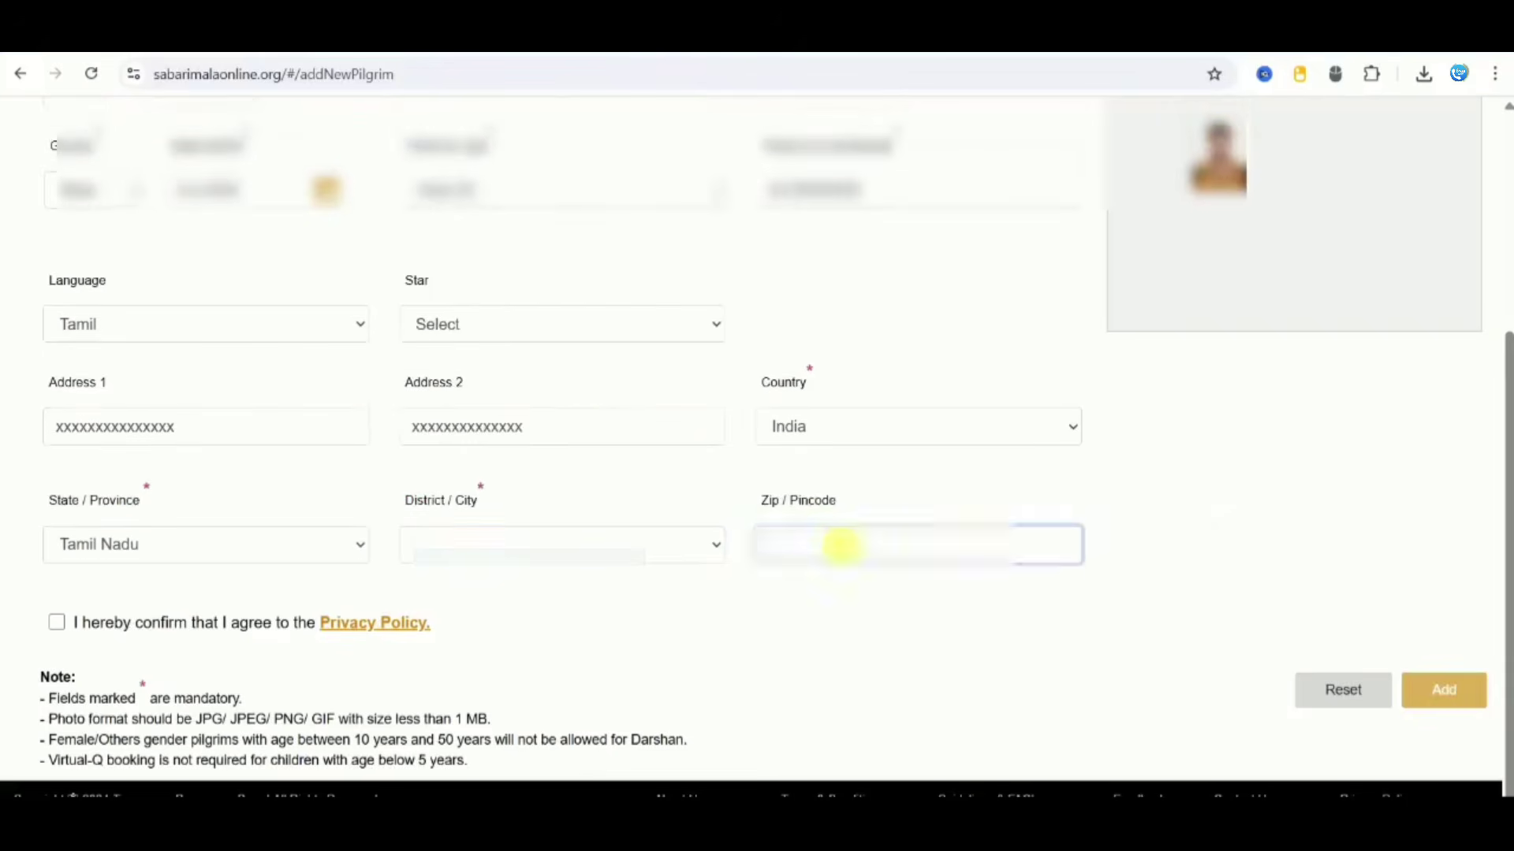
text(606601)
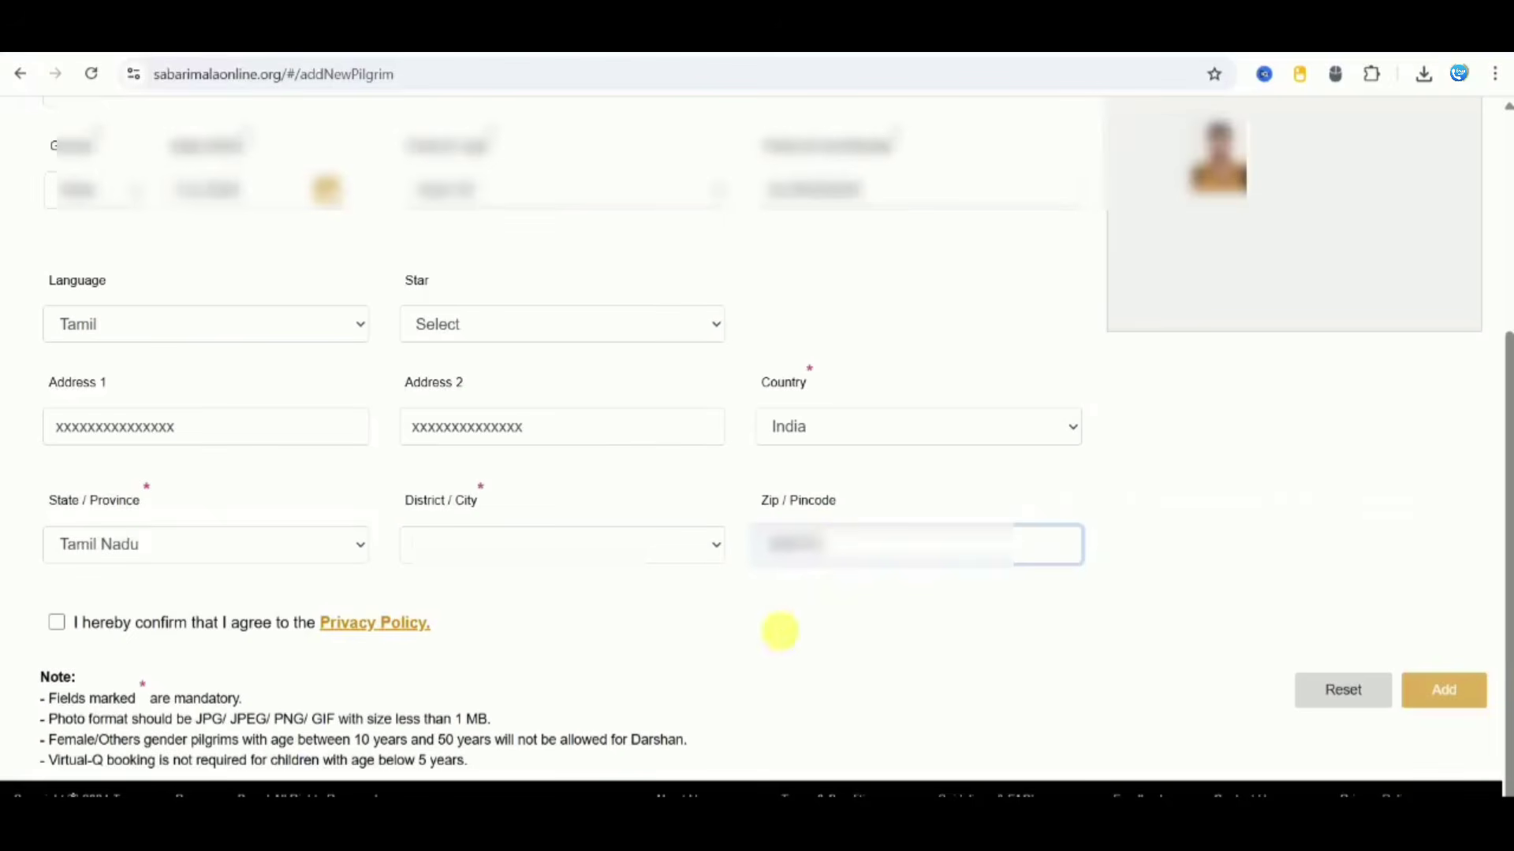
click(775, 648)
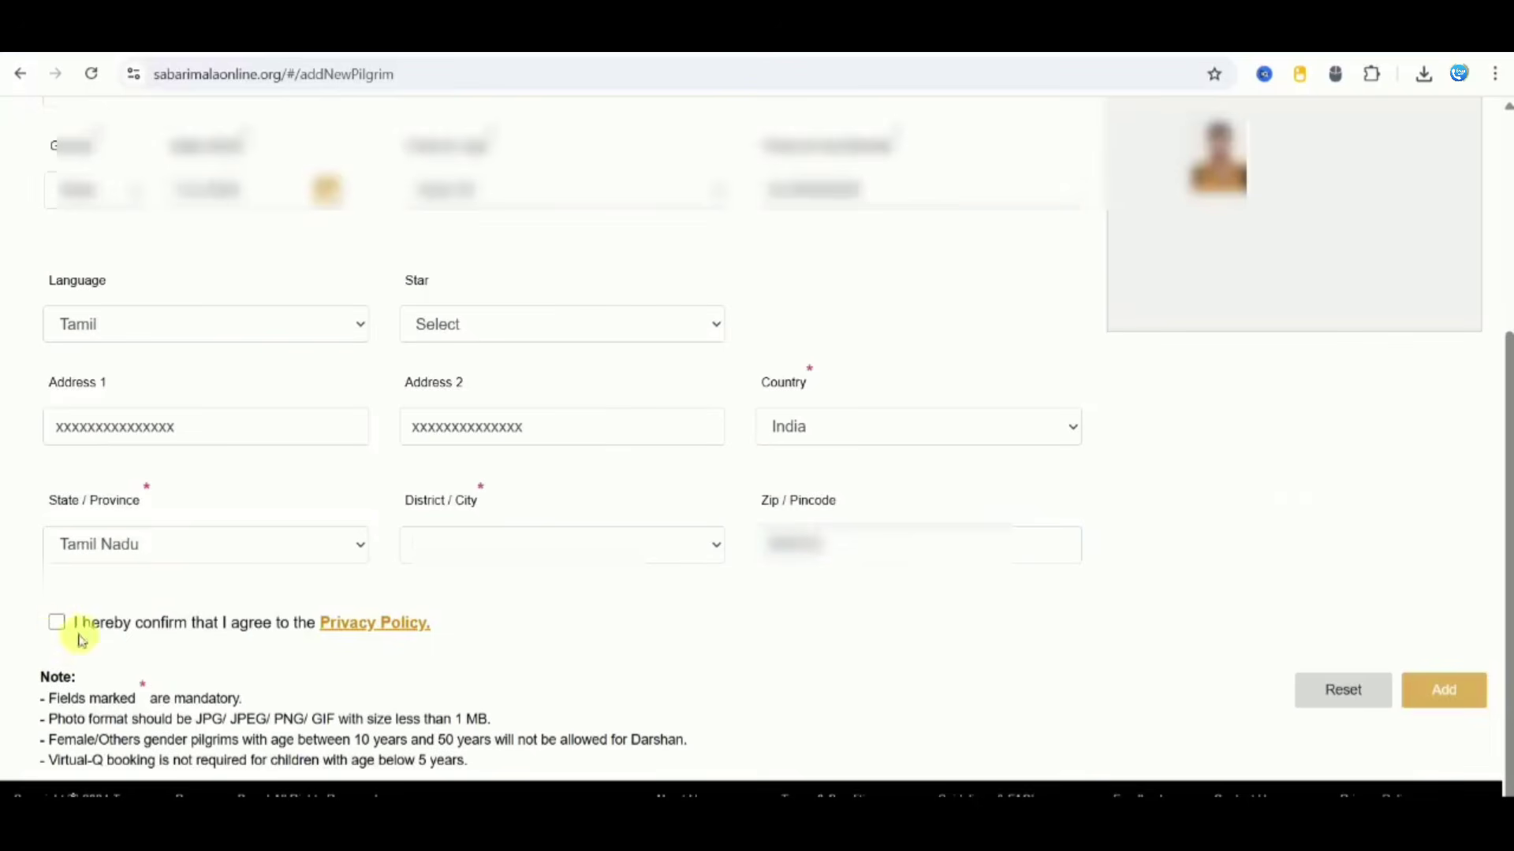
click(58, 623)
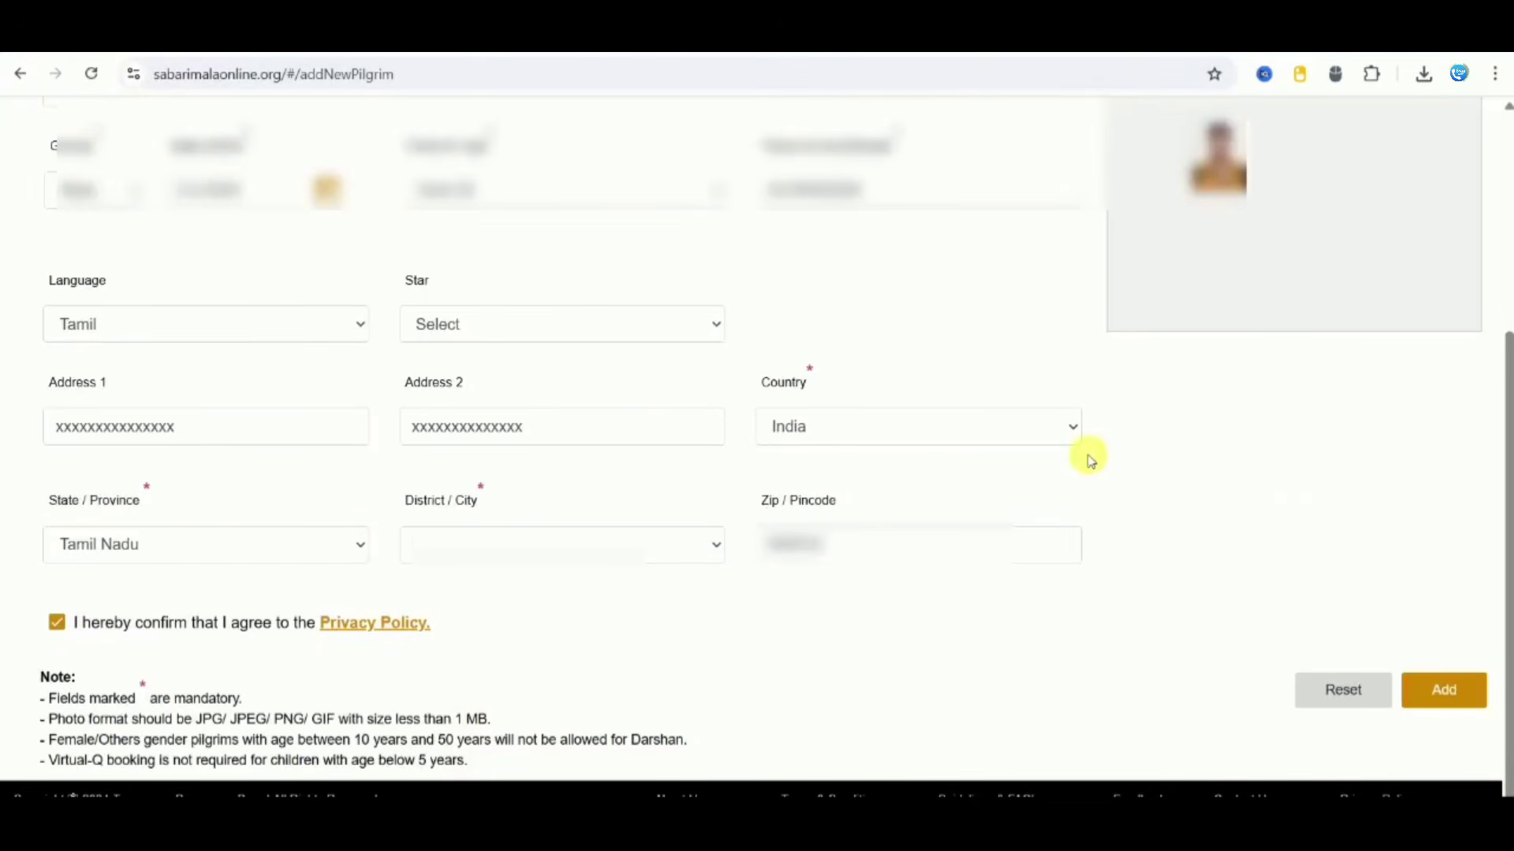
Step: Save the new pilgrim, then tick both saved pilgrims in the Pilgrim List and submit them
click(1444, 697)
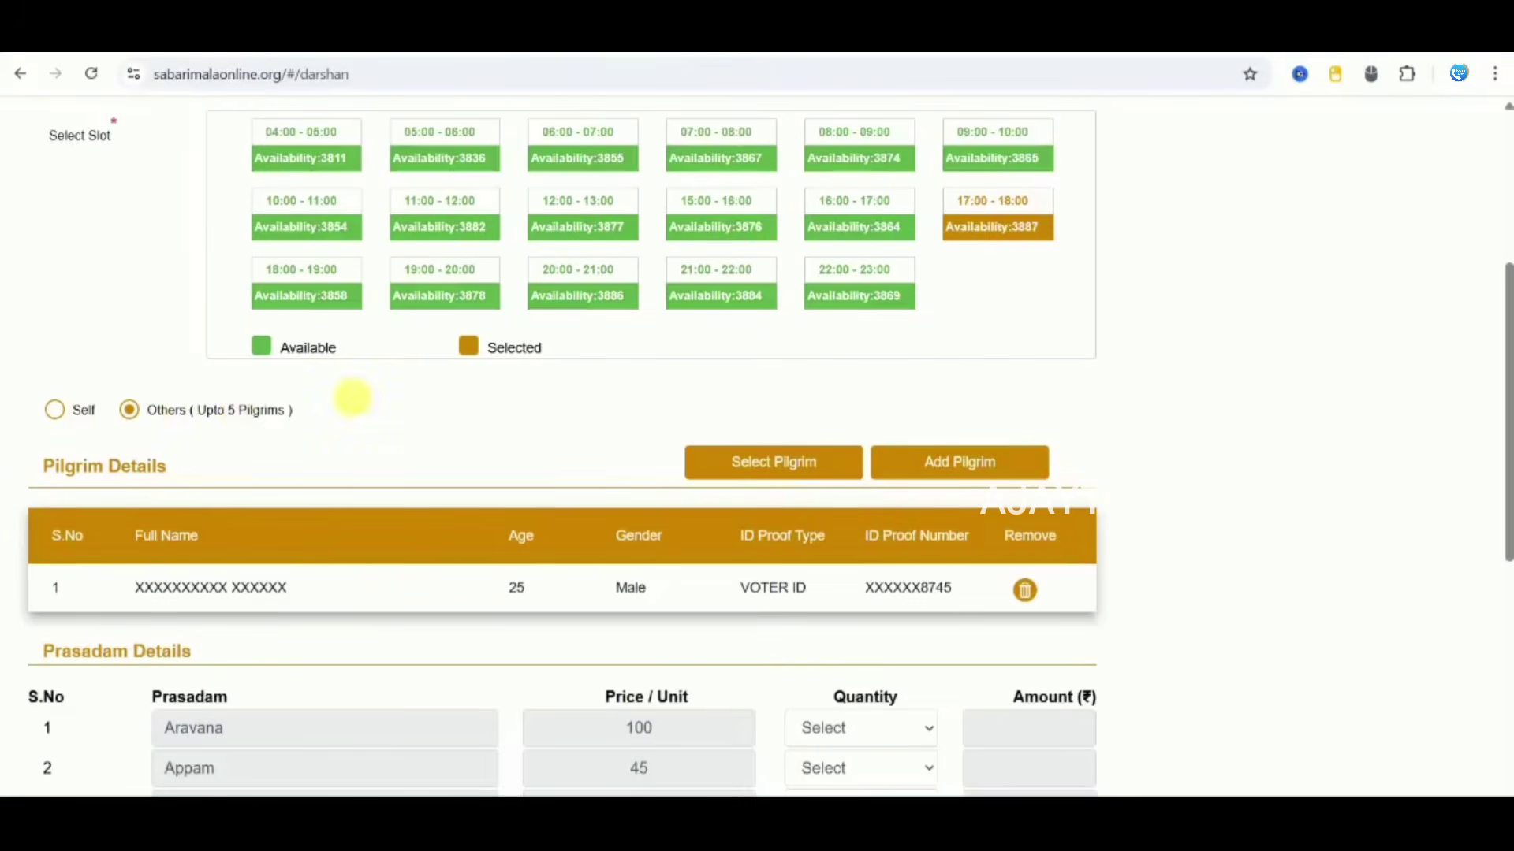
click(746, 463)
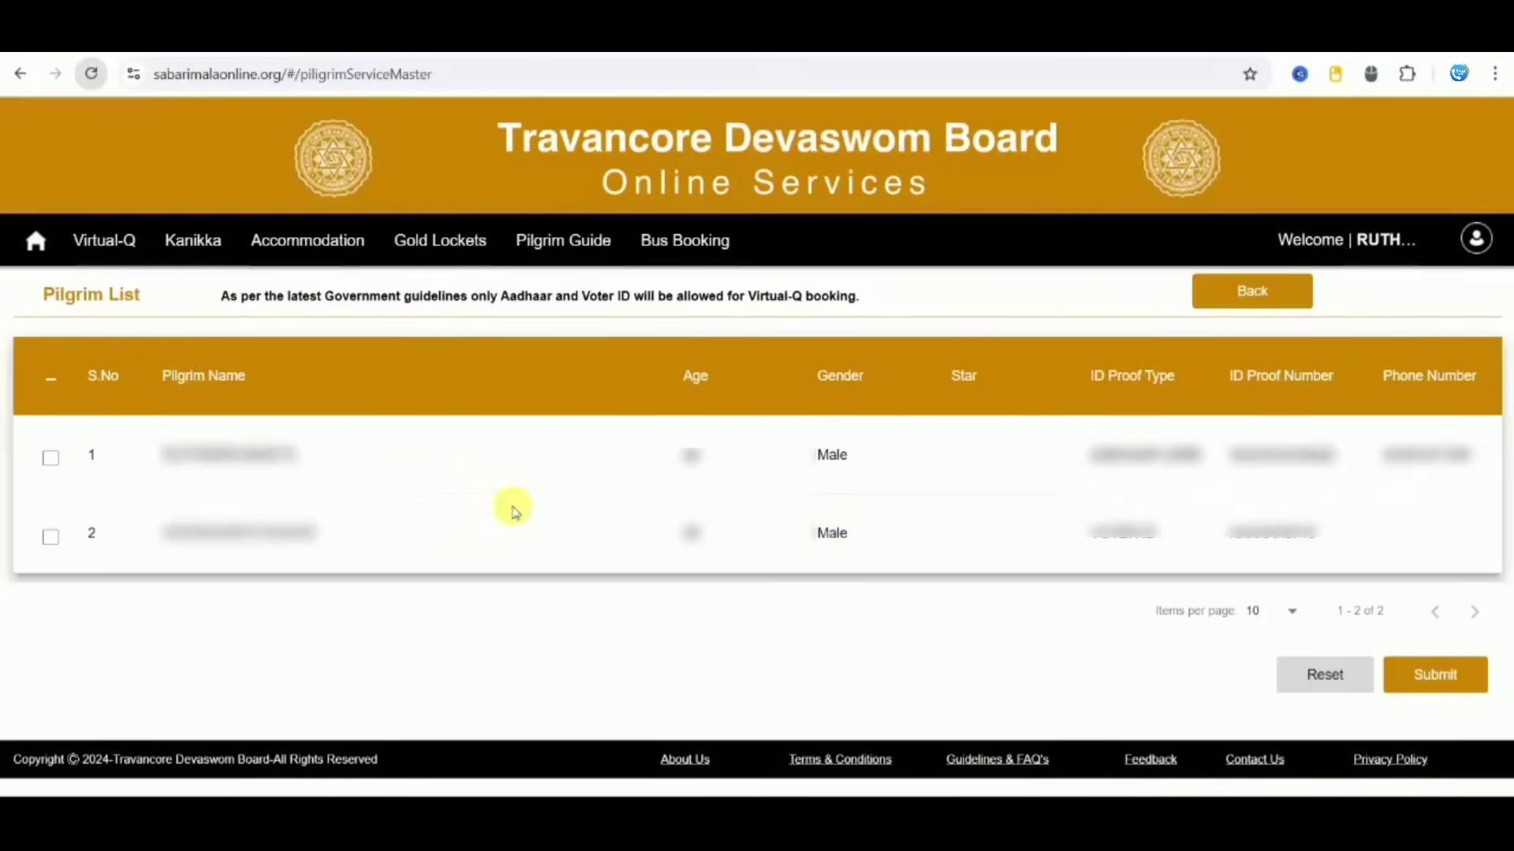
click(52, 460)
click(53, 540)
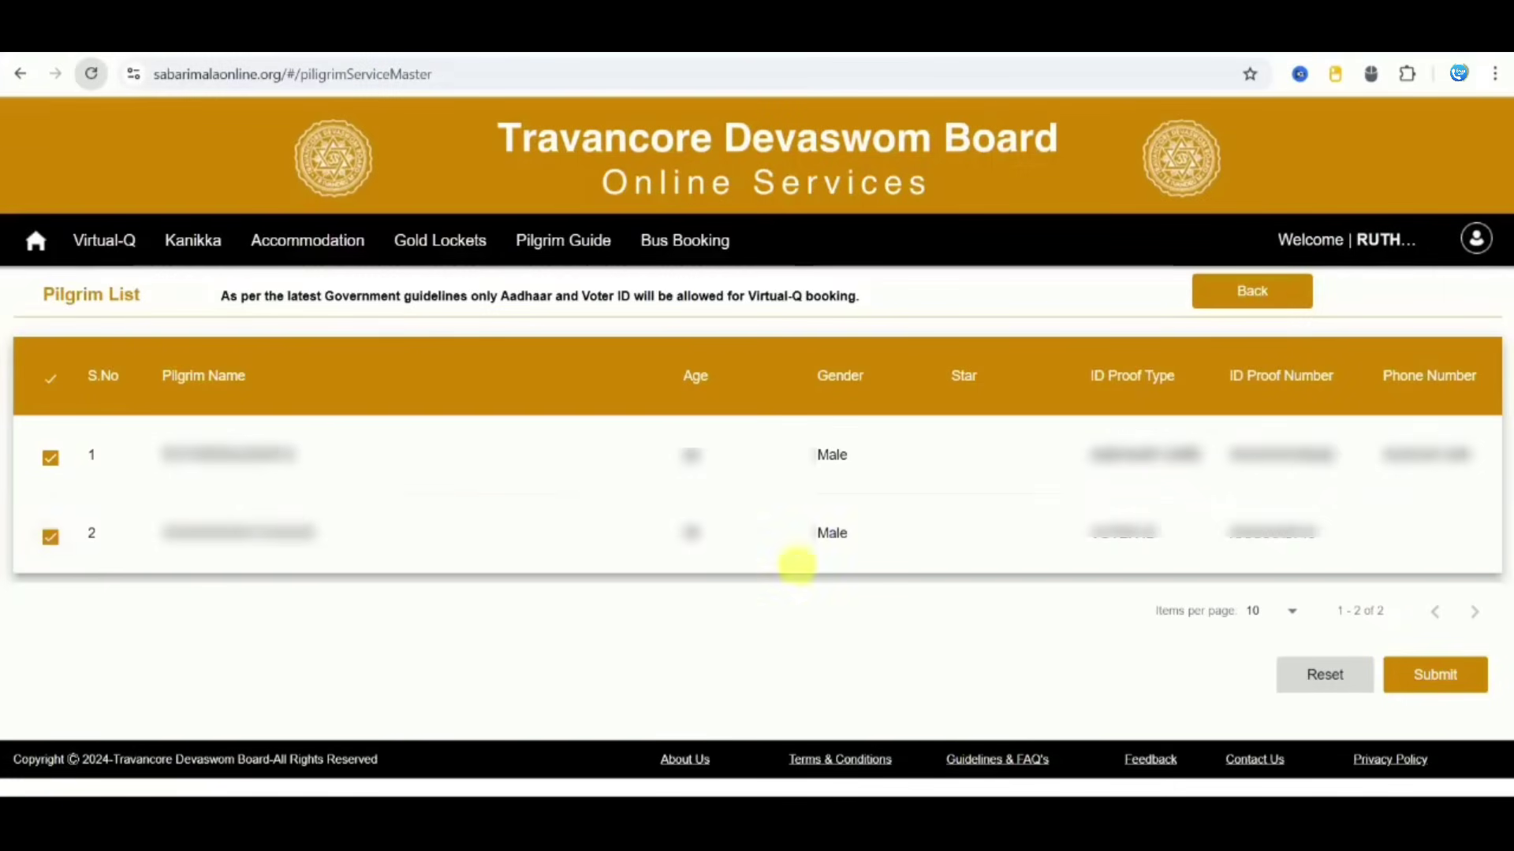
click(1454, 674)
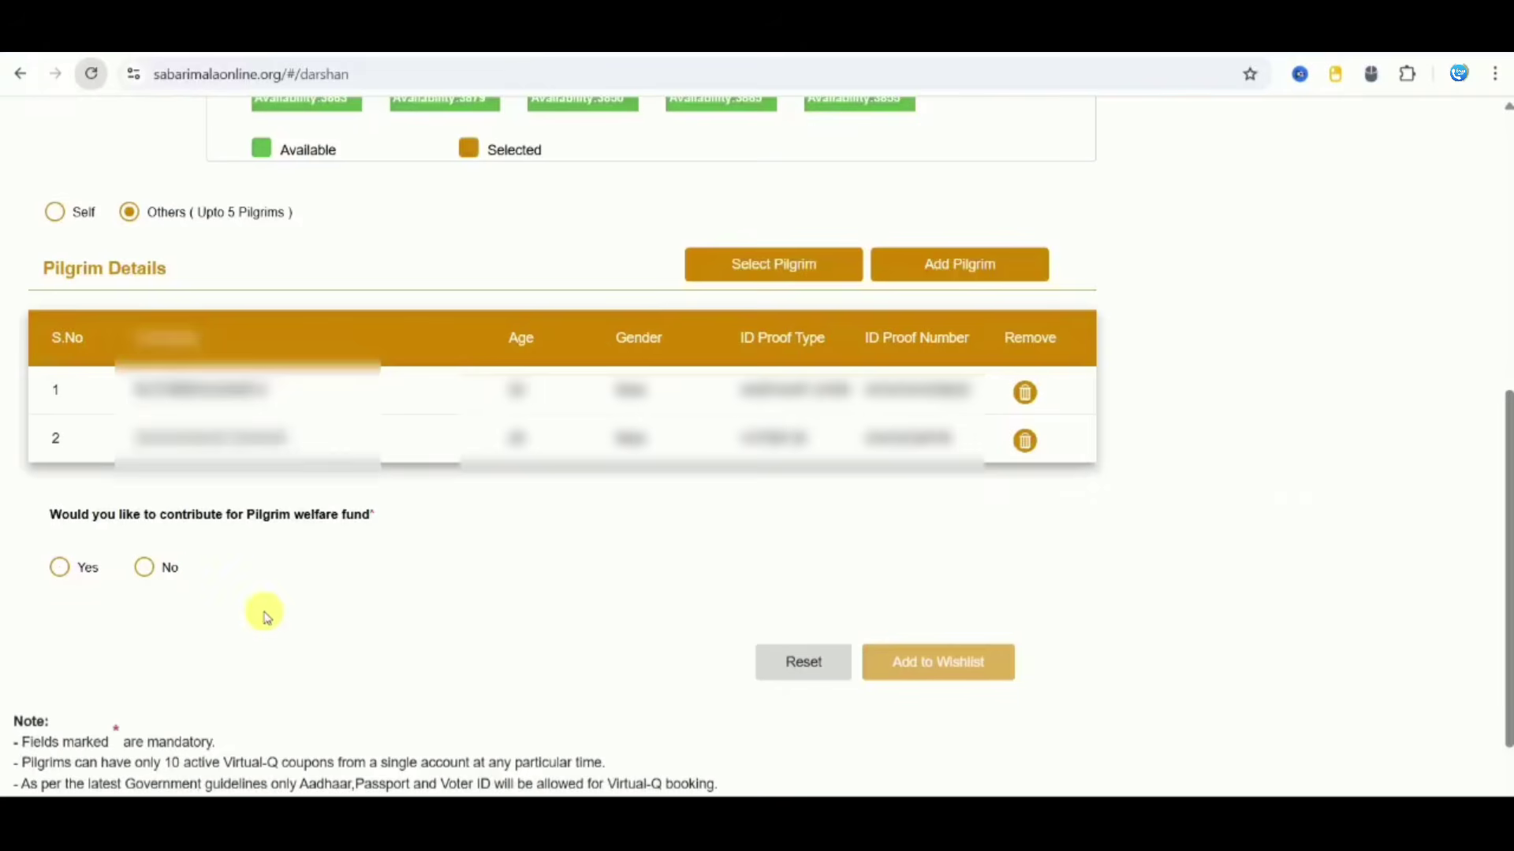
Step: Answer No to the welfare fund and wishlist the 29-11-2025, 16:00–17:00 darshan for two pilgrims
click(61, 569)
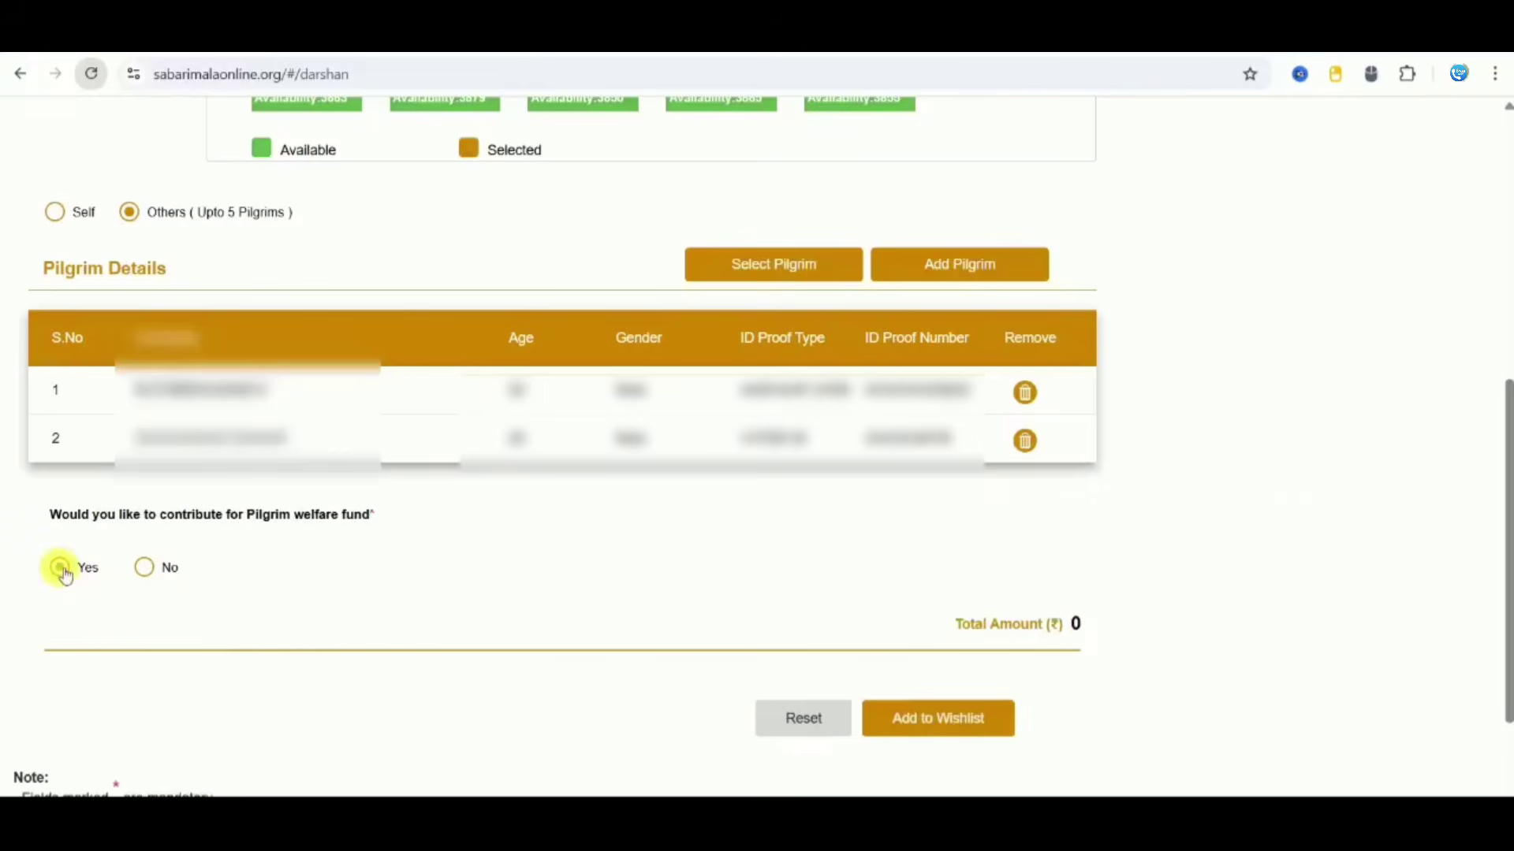
click(145, 567)
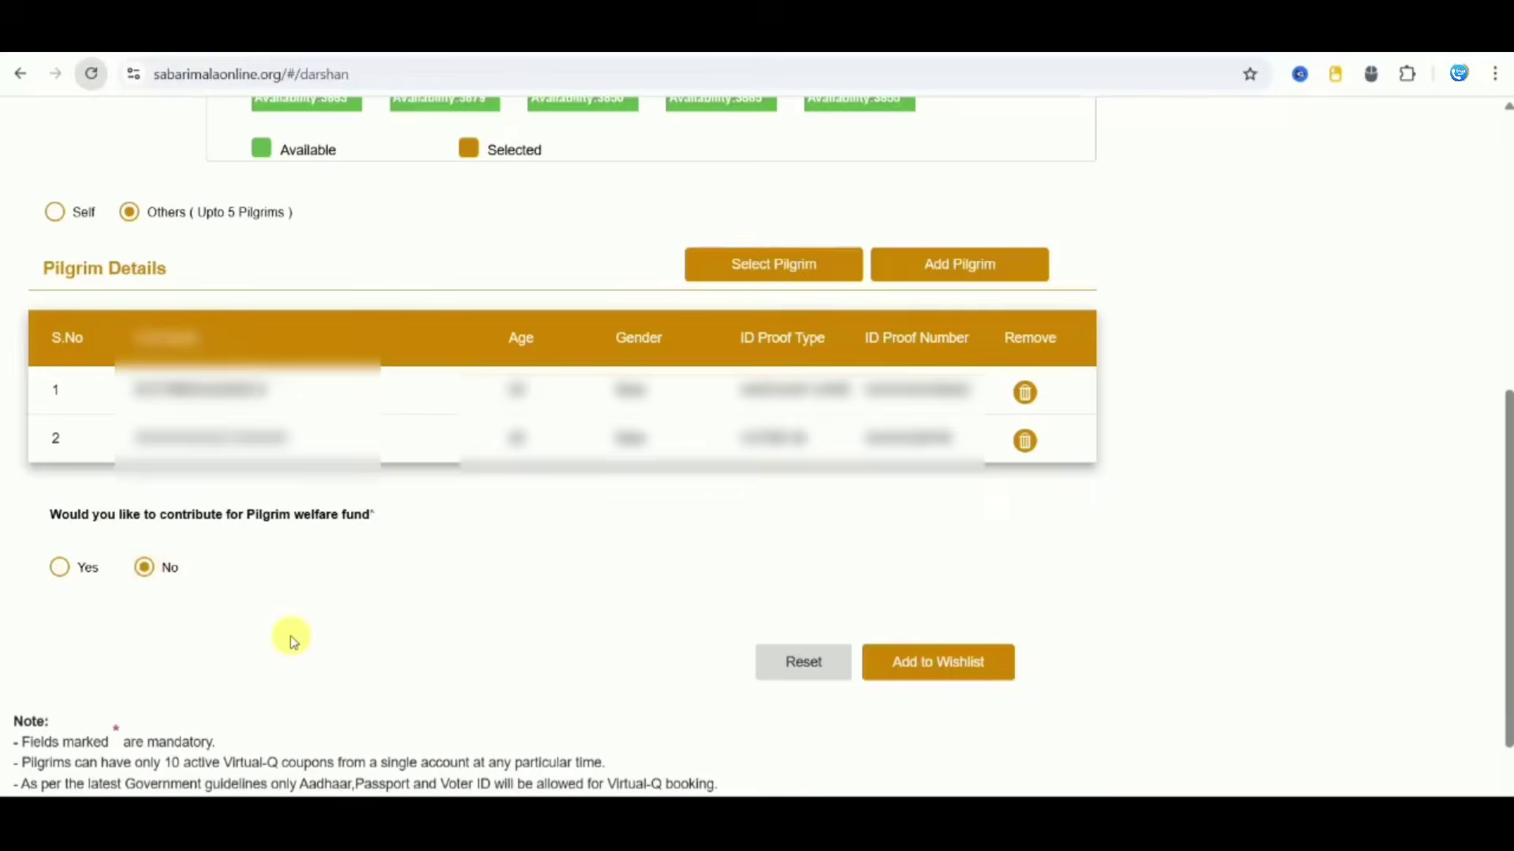
scroll(292, 640, down, 1)
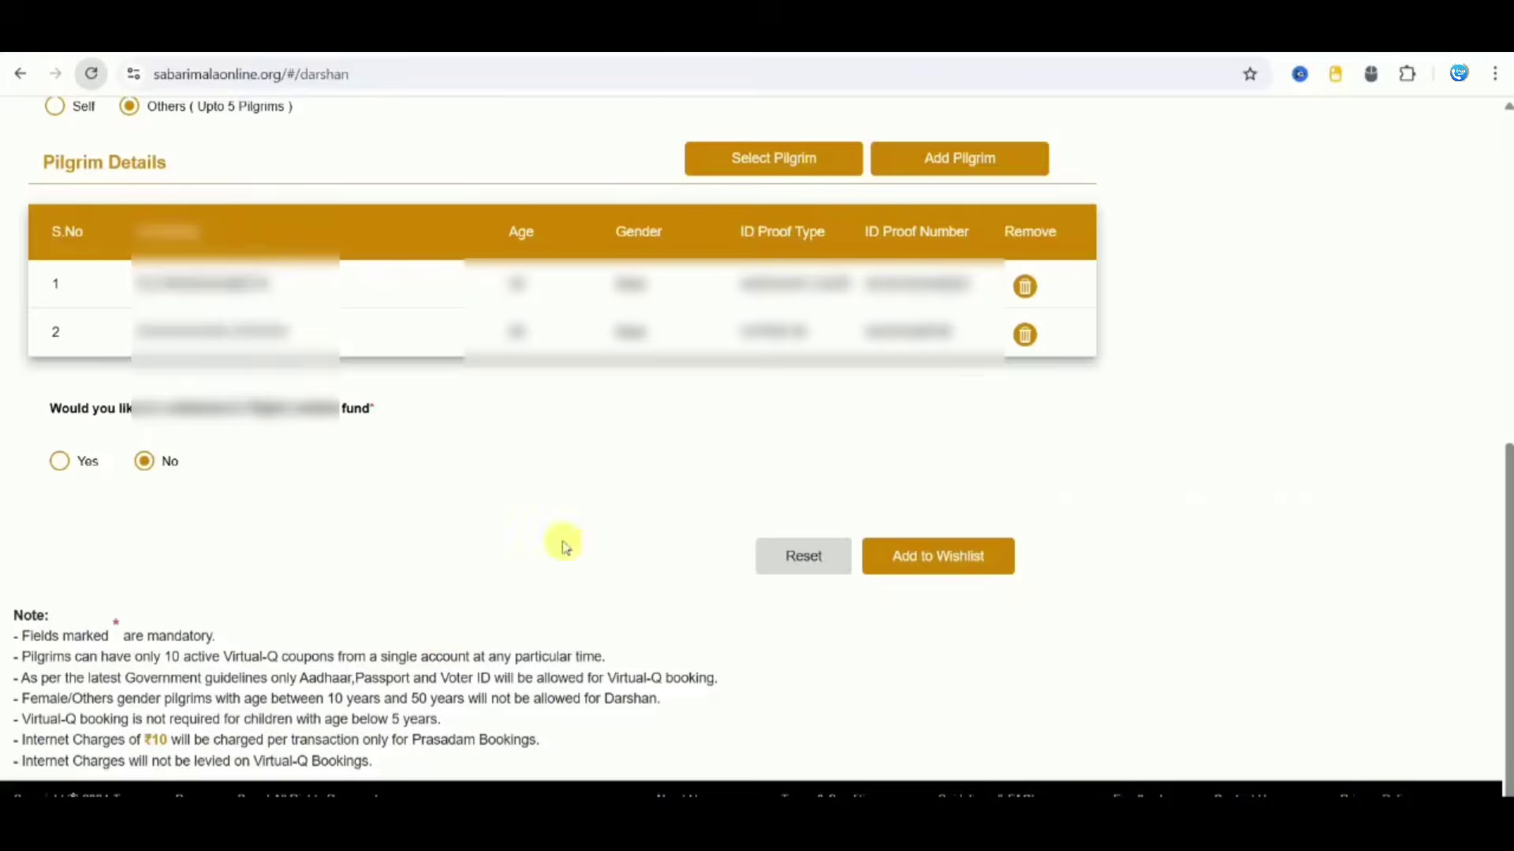
click(954, 555)
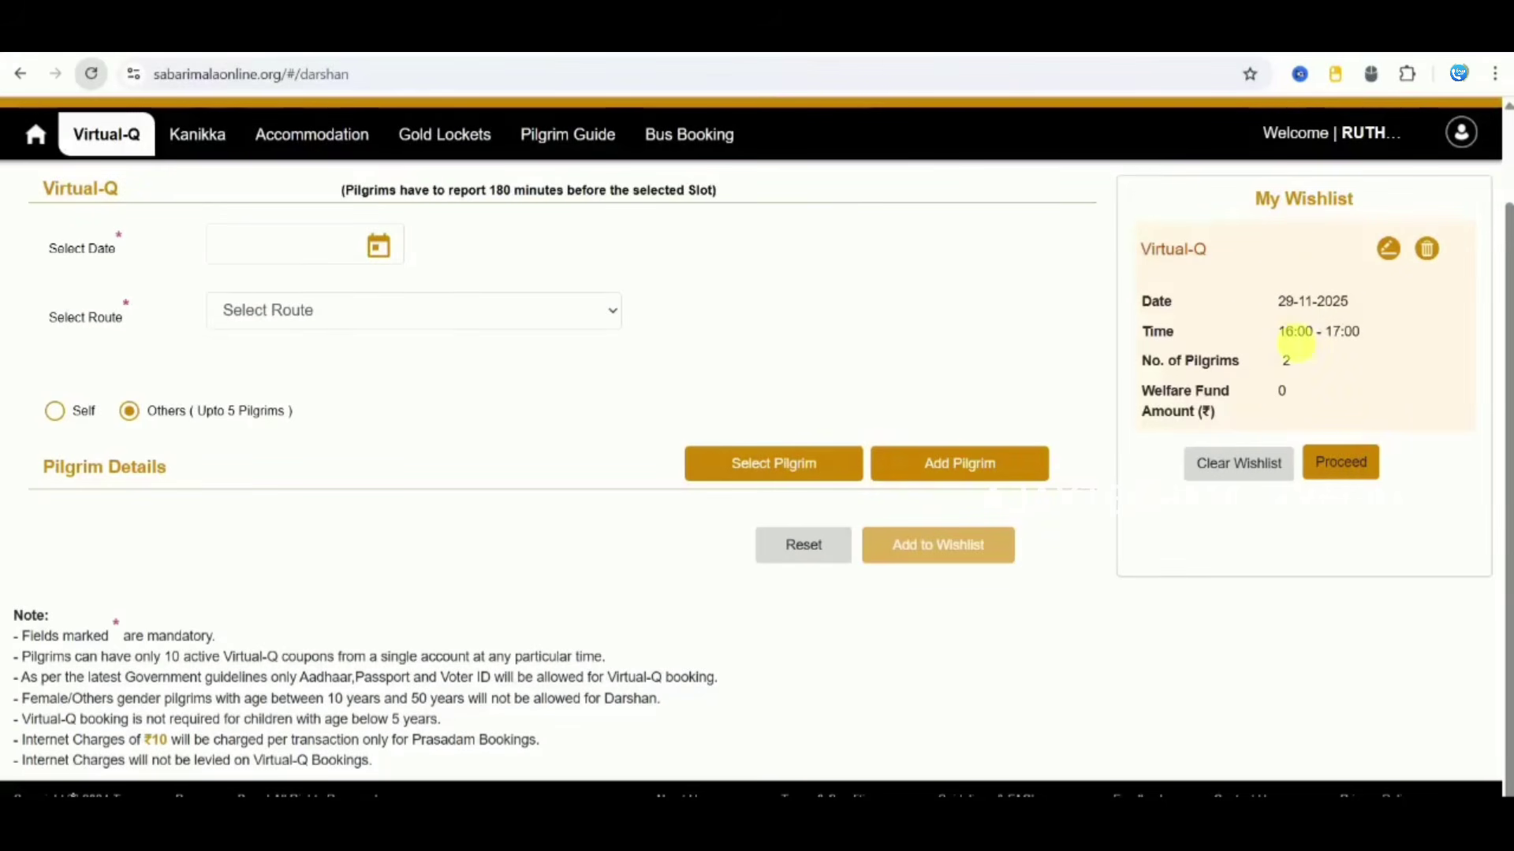
Step: Confirm the zero-amount two-pilgrim Virtual-Q booking for 29-11-2025, 16:00 - 17:00 through to SUCCESS
click(1363, 473)
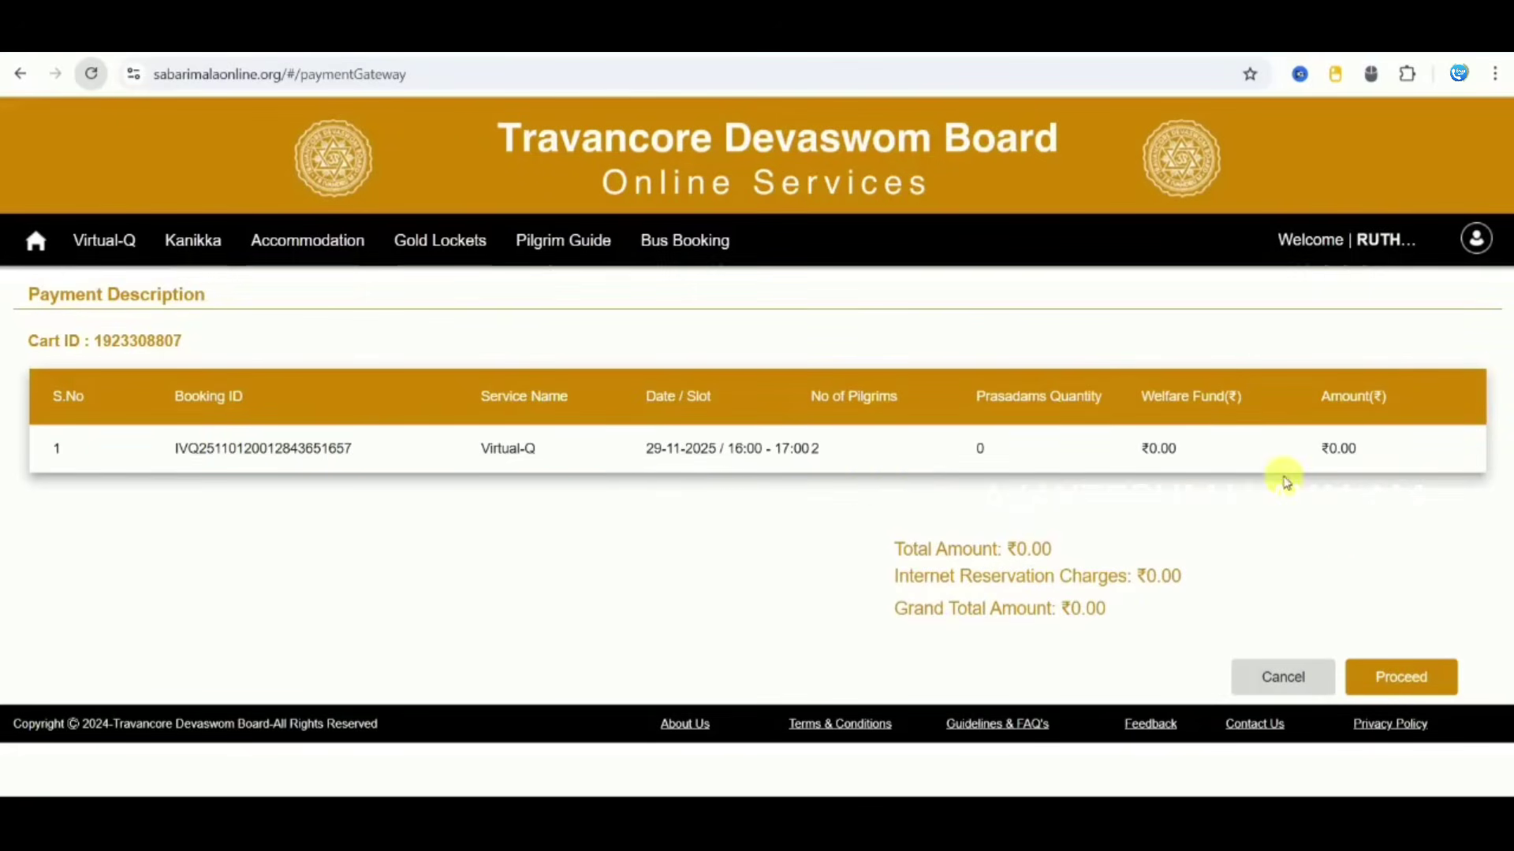
click(1410, 677)
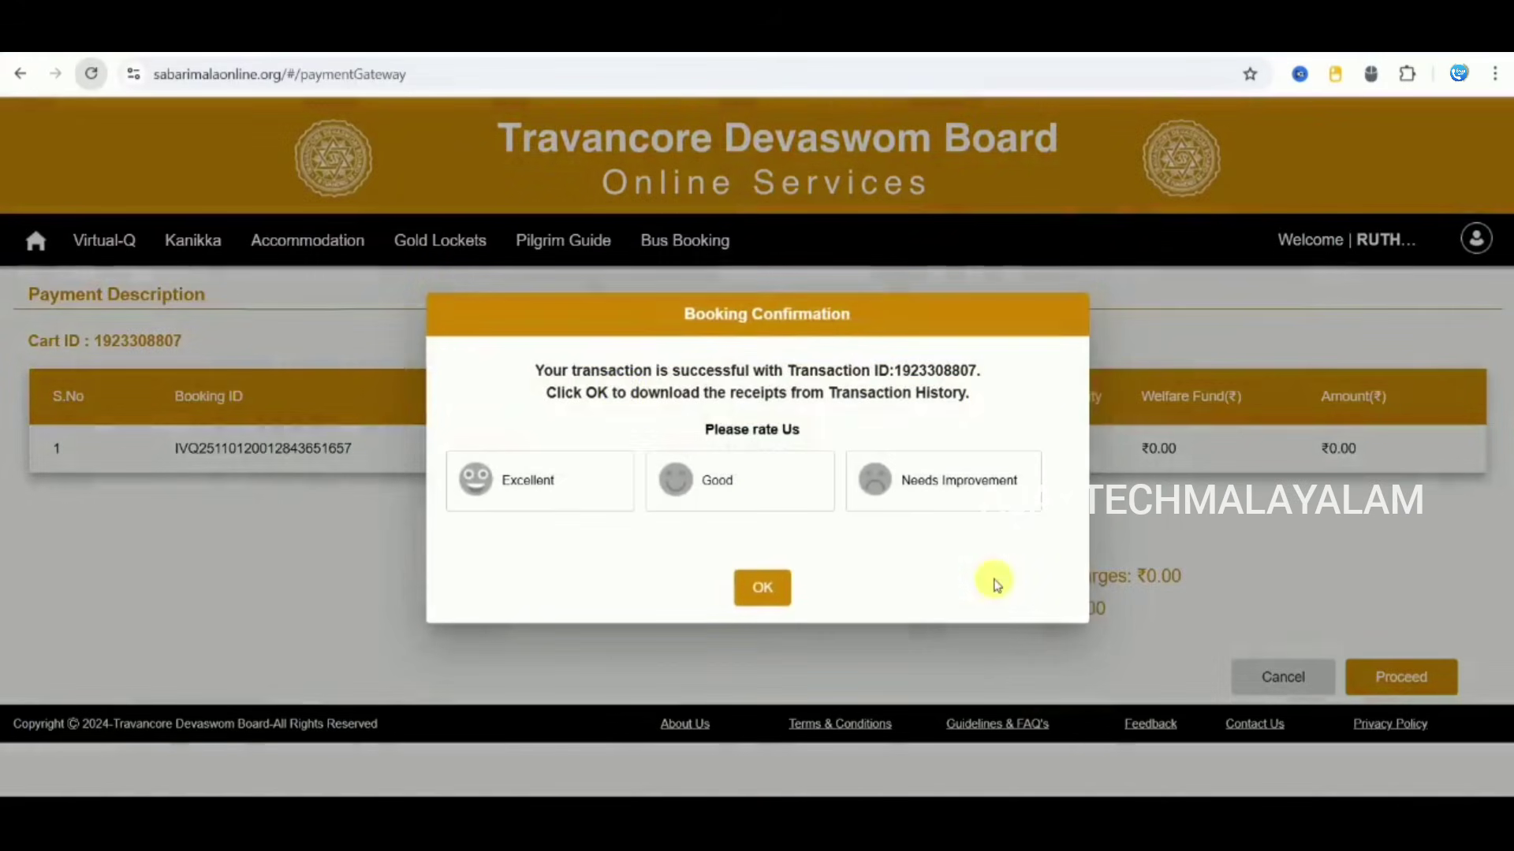
click(755, 587)
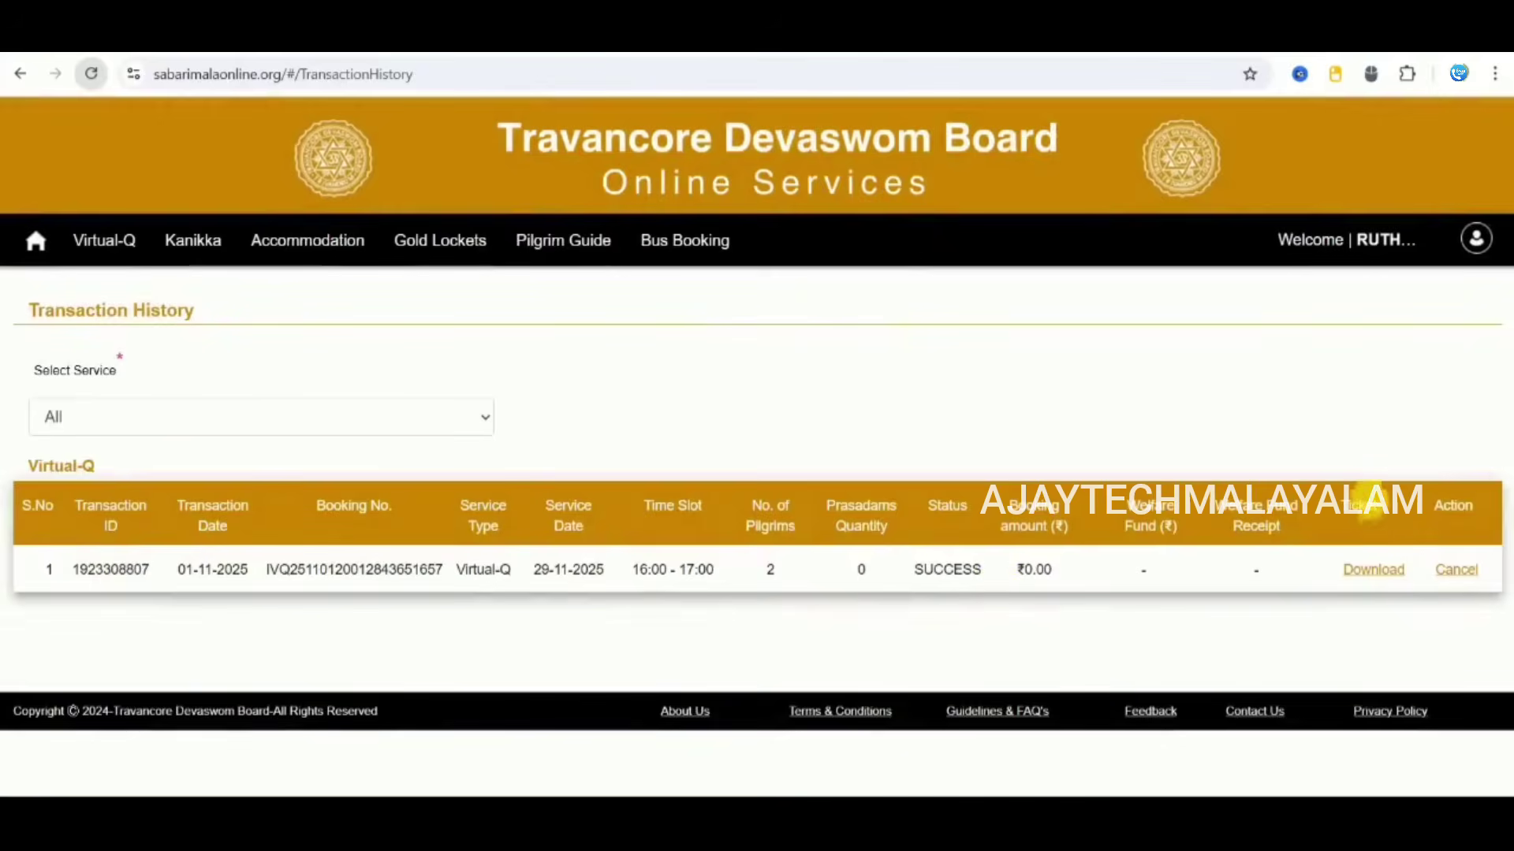
click(1381, 578)
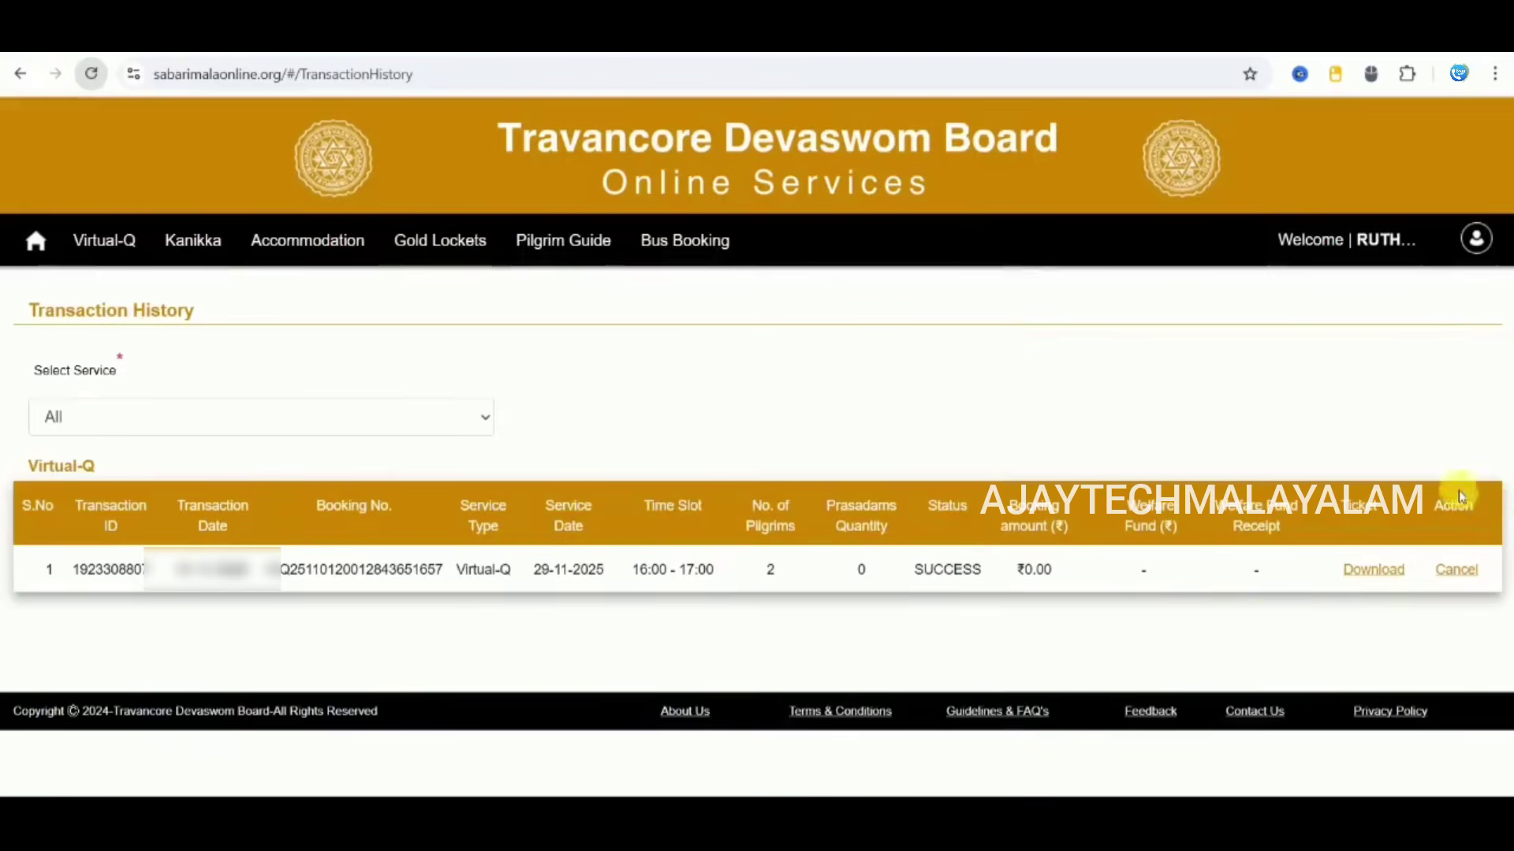
Step: Cancel both pilgrims' 2 Virtual-Q coupons, then reopen the blank Virtual-Q booking form
click(1456, 569)
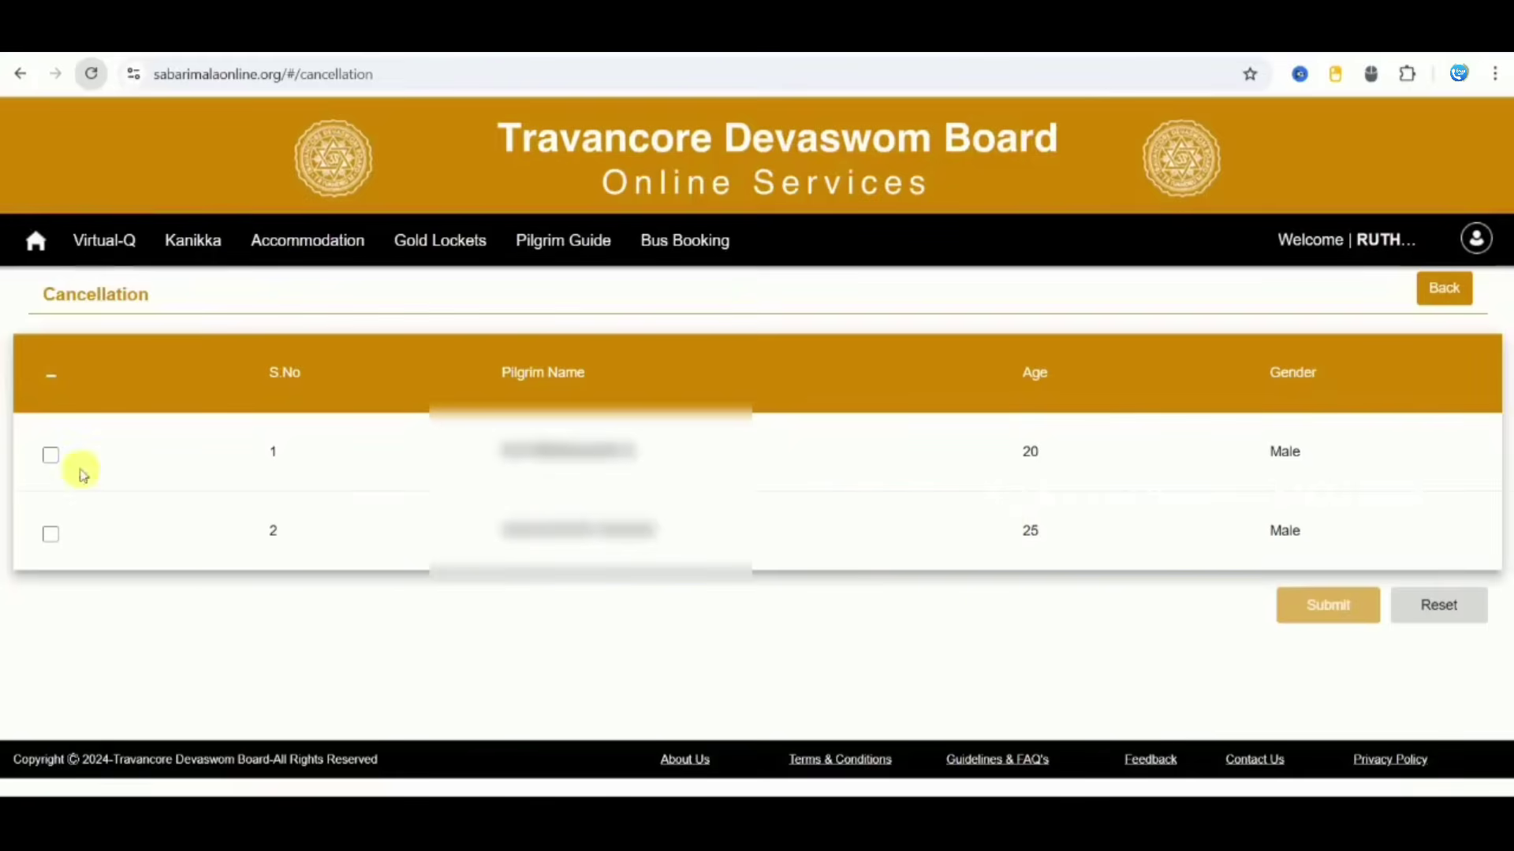
click(54, 461)
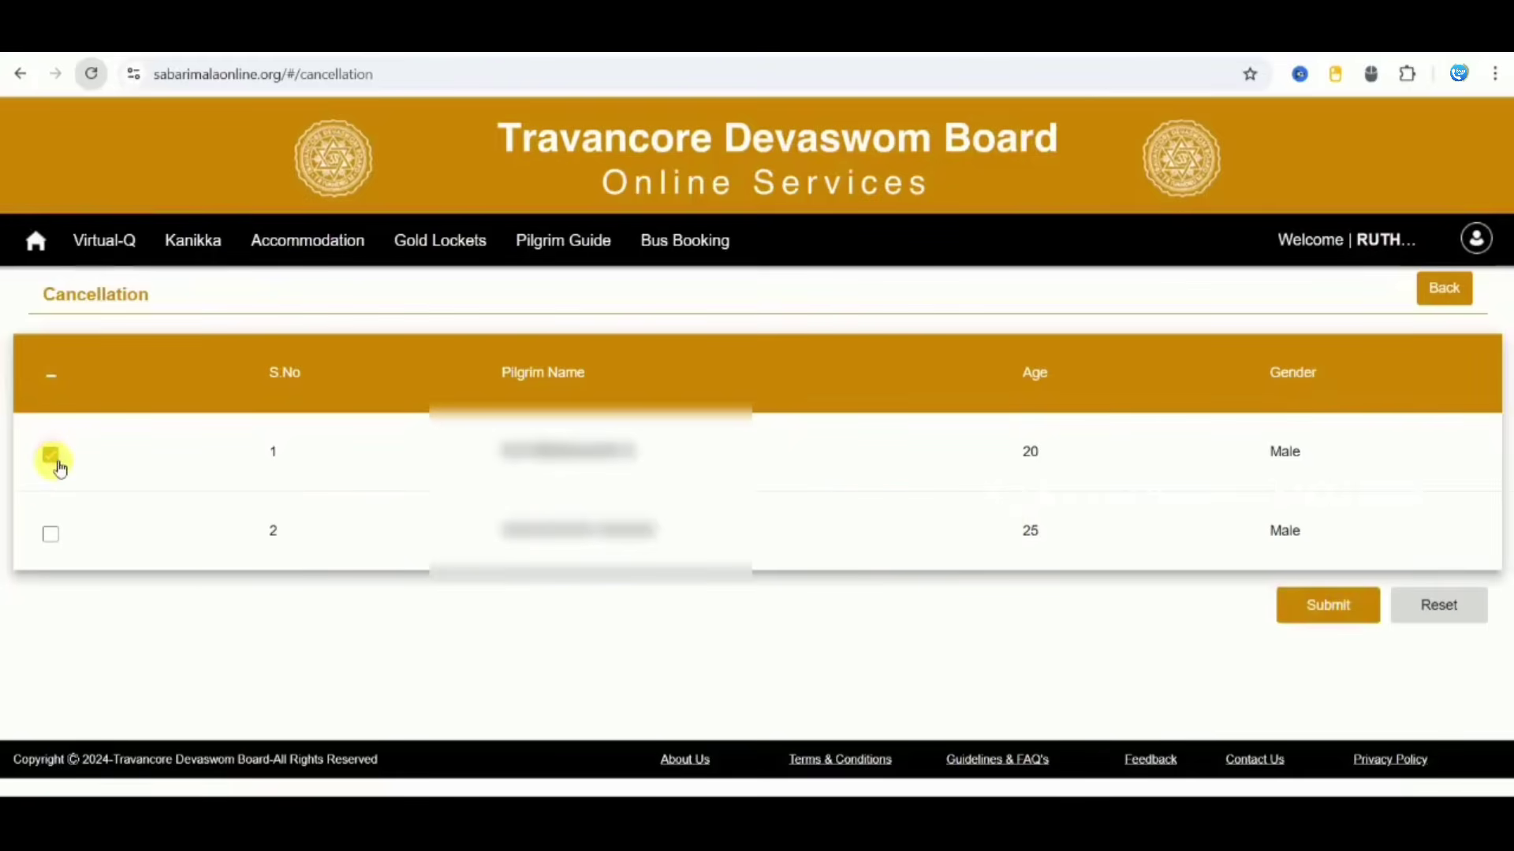
click(50, 533)
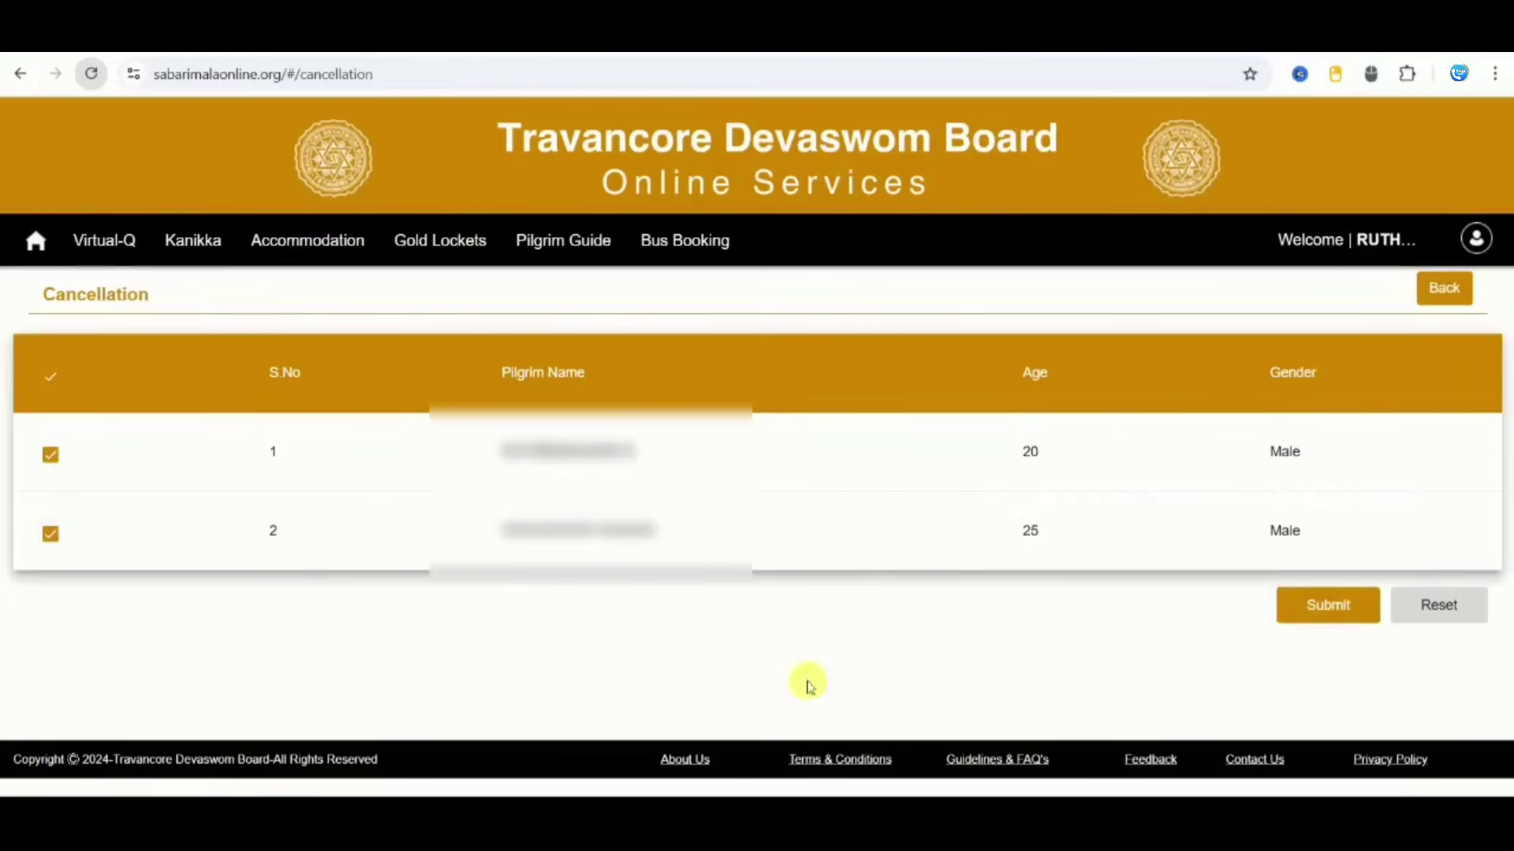
click(1291, 611)
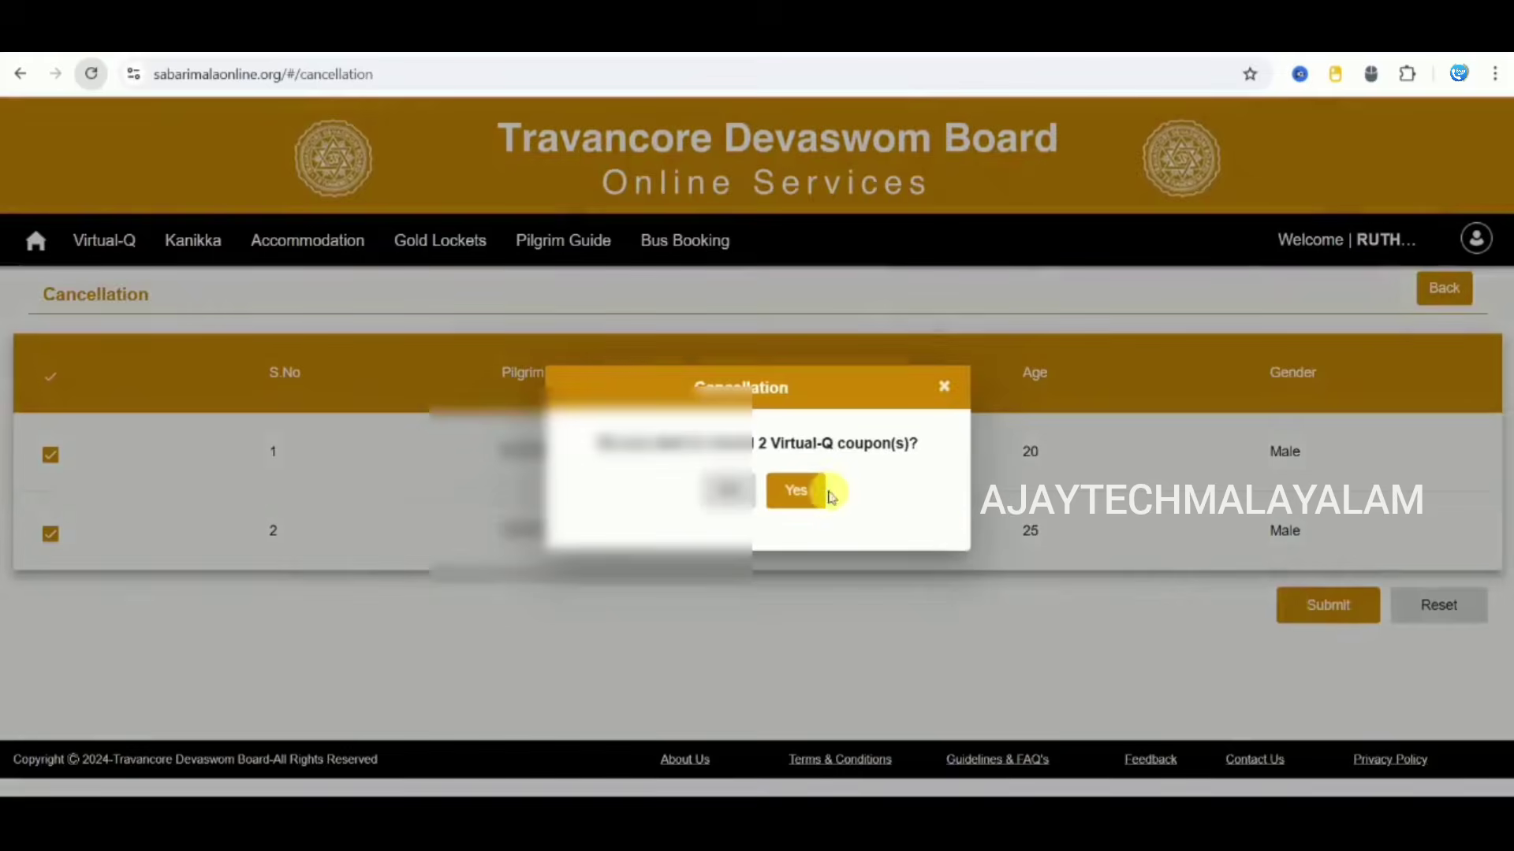
click(817, 490)
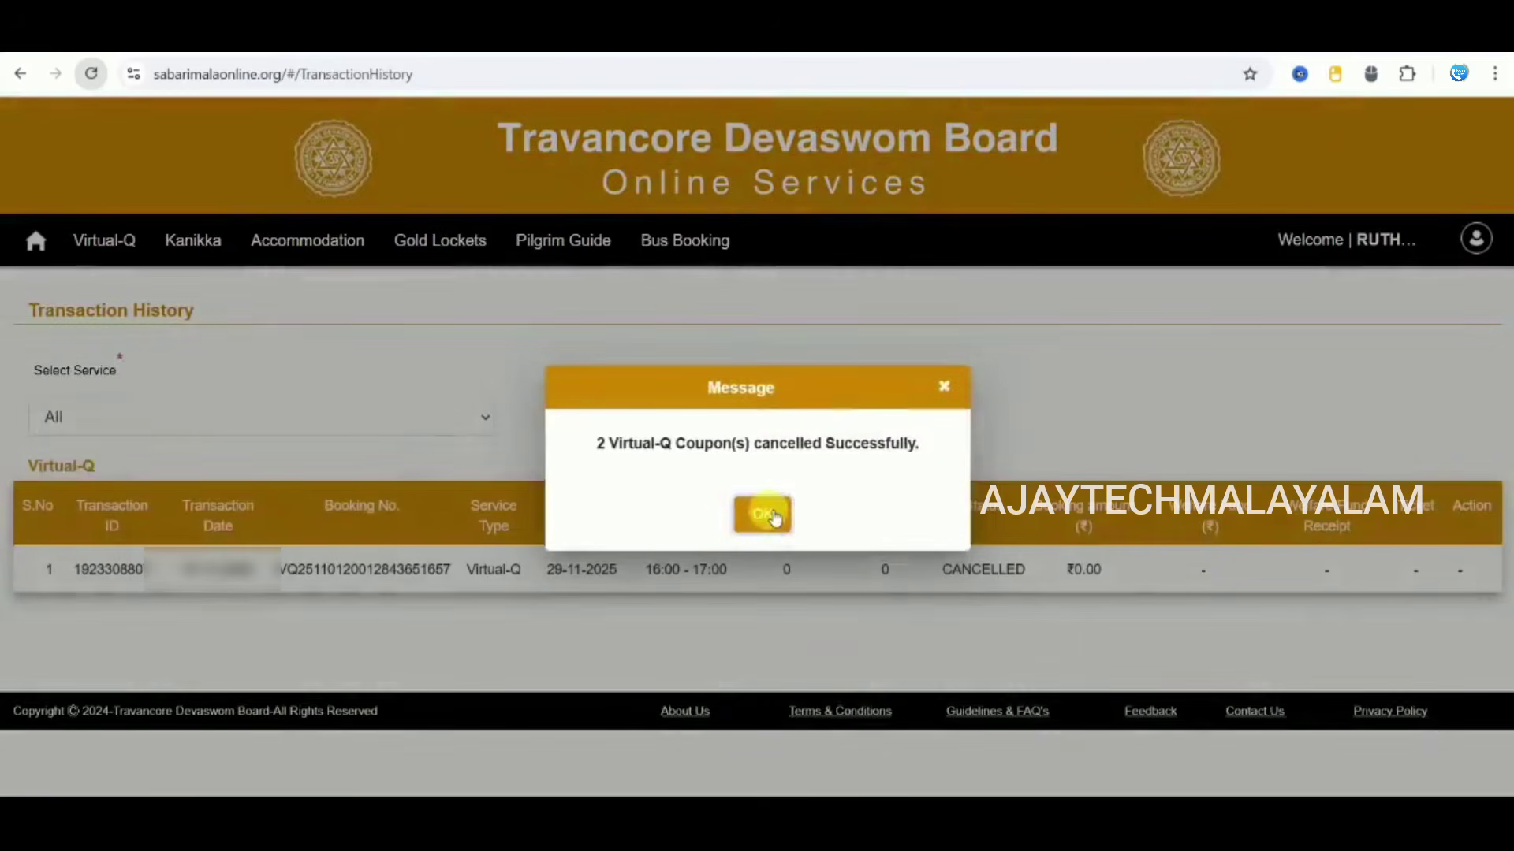
click(763, 512)
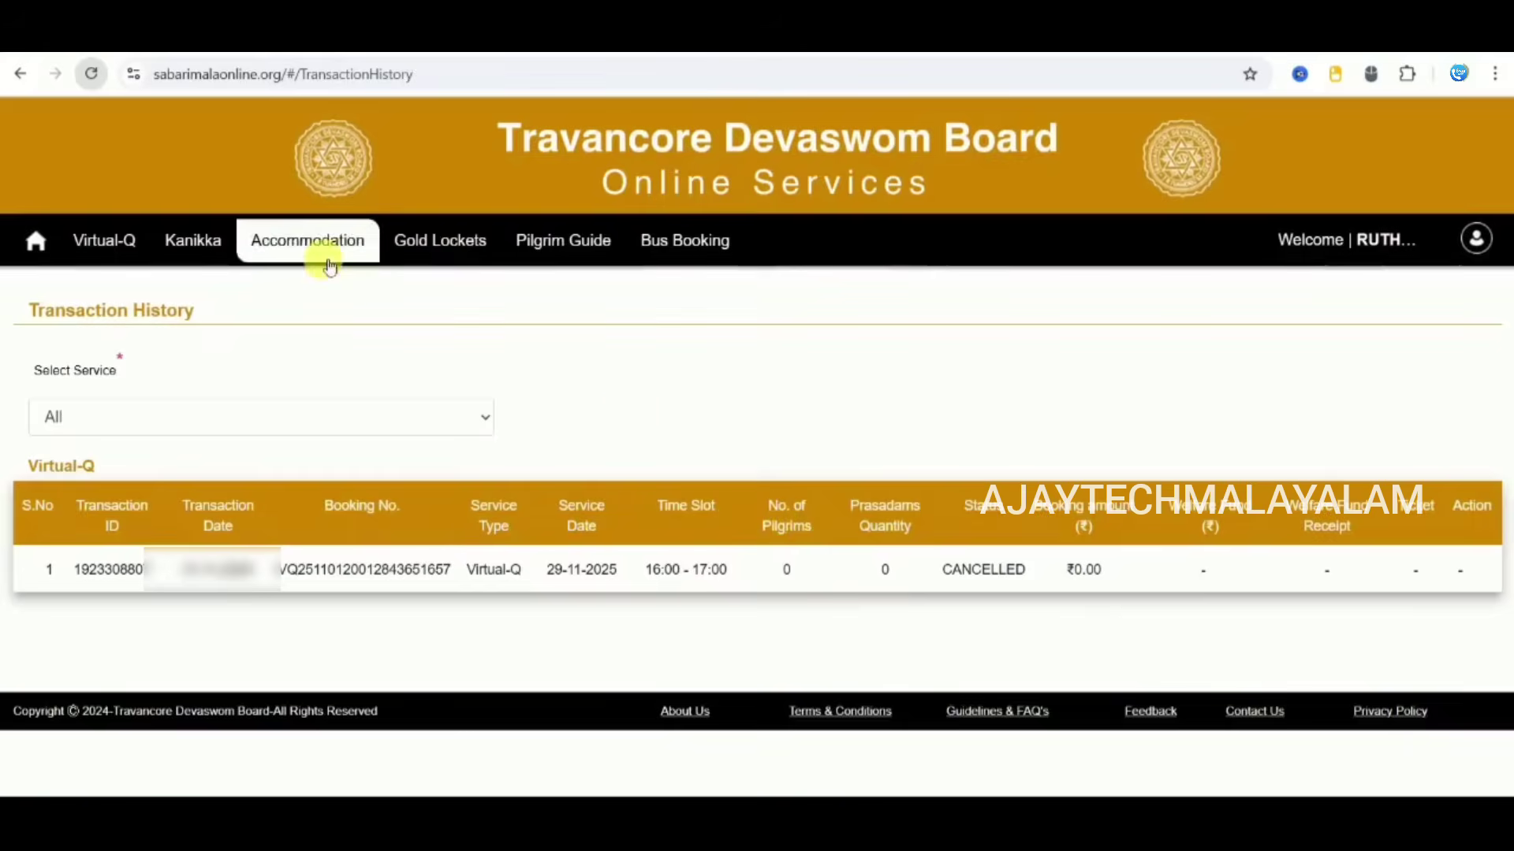
click(119, 244)
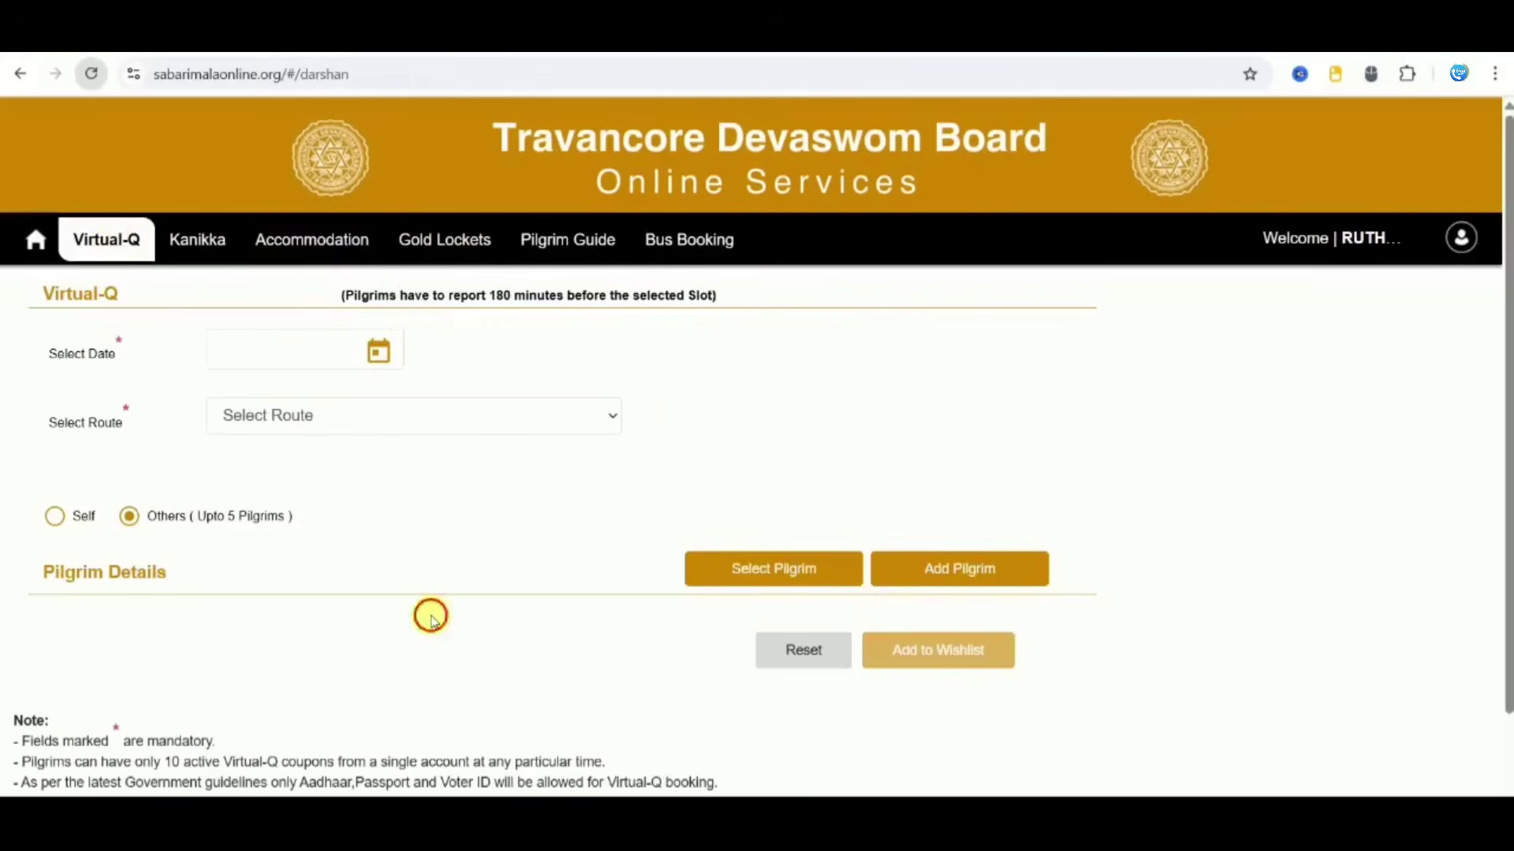
scroll(433, 621, down, 2)
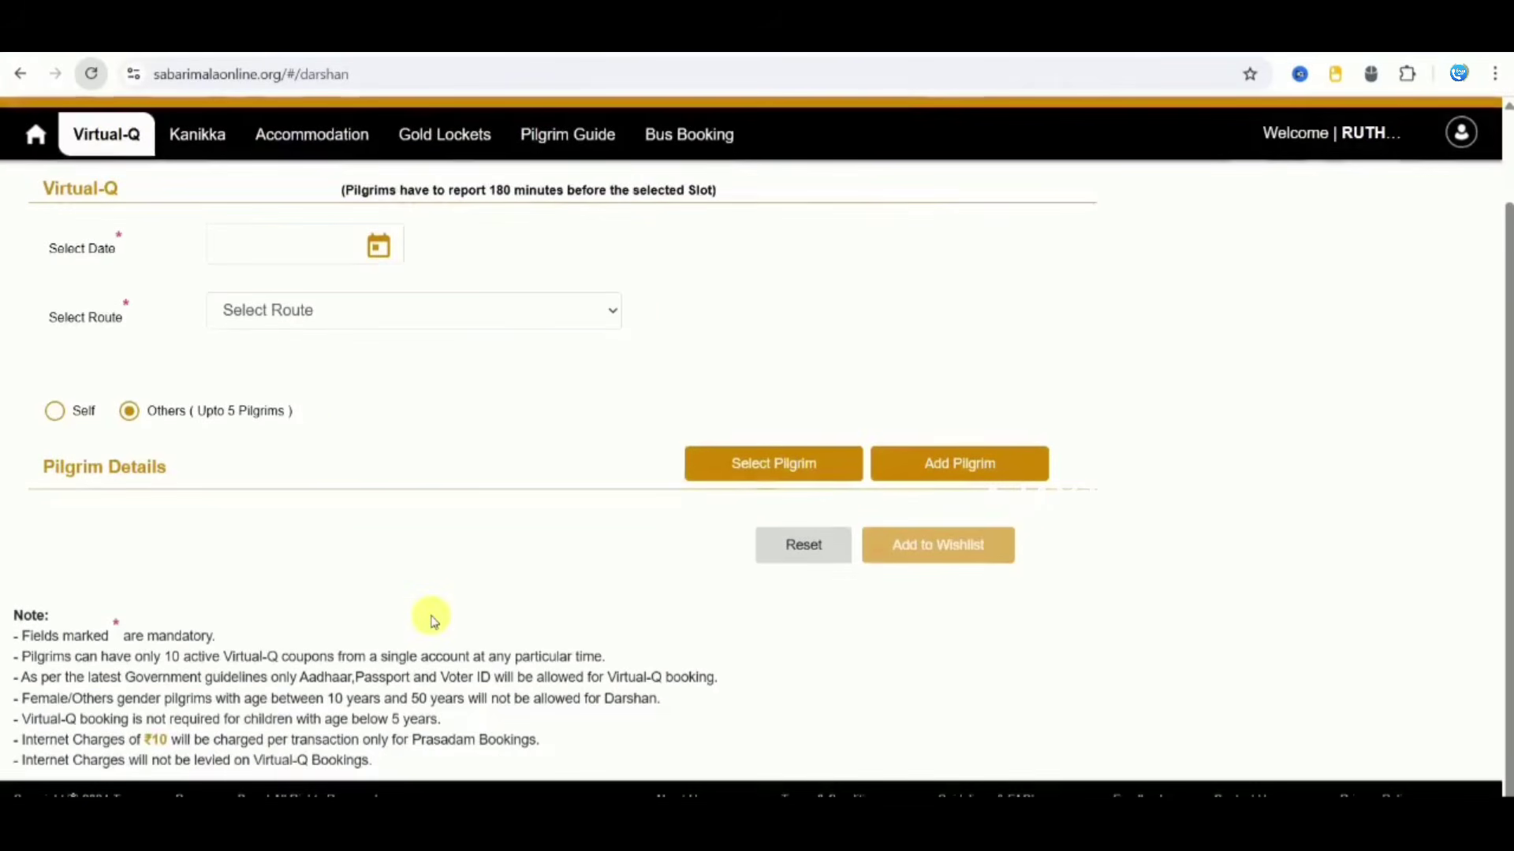